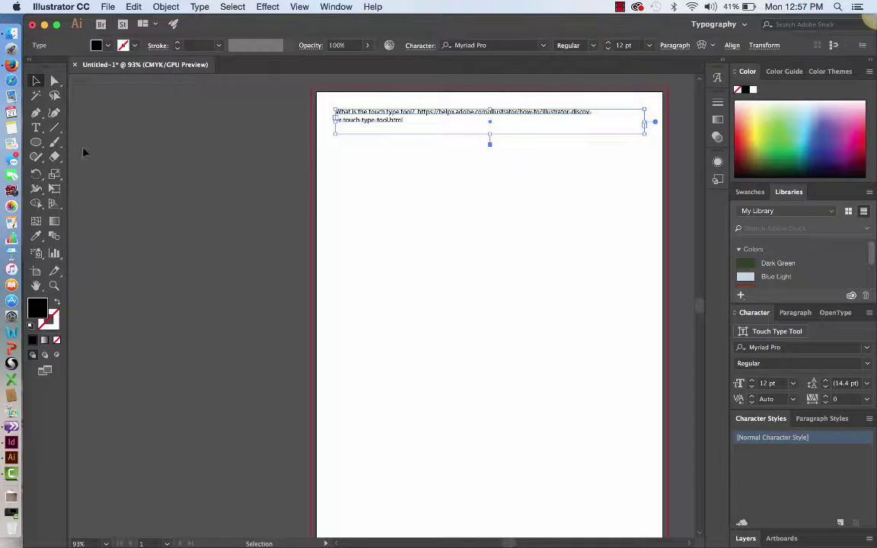
# Put the URL on its own line below "What is the touch type tool?" and nudge the text frame slightly upward
pyautogui.click(36, 127)
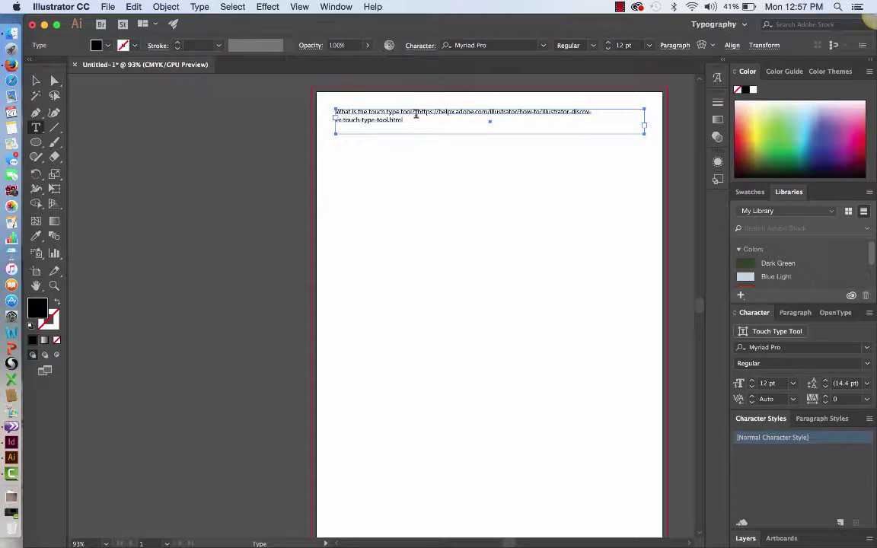
pyautogui.click(415, 113)
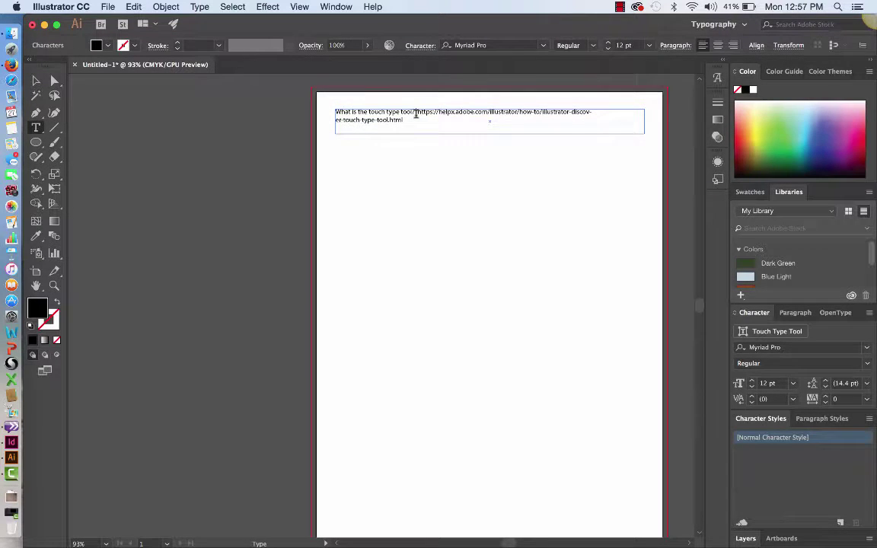
pyautogui.press('Return')
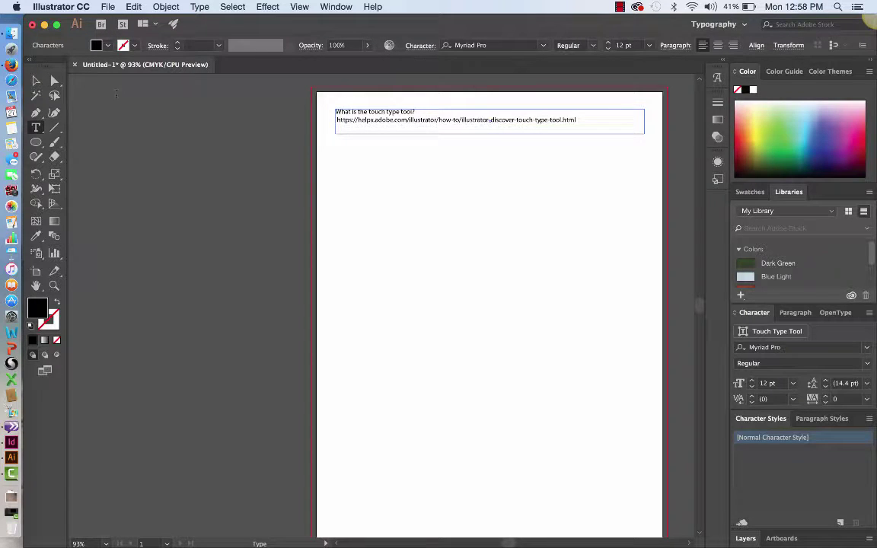
pyautogui.click(36, 79)
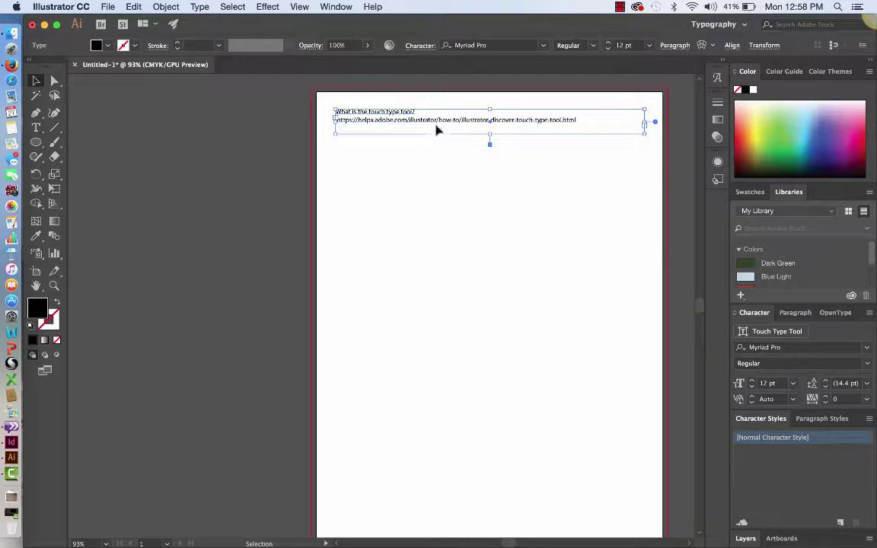
pyautogui.moveTo(436, 124); pyautogui.dragTo(434, 119)
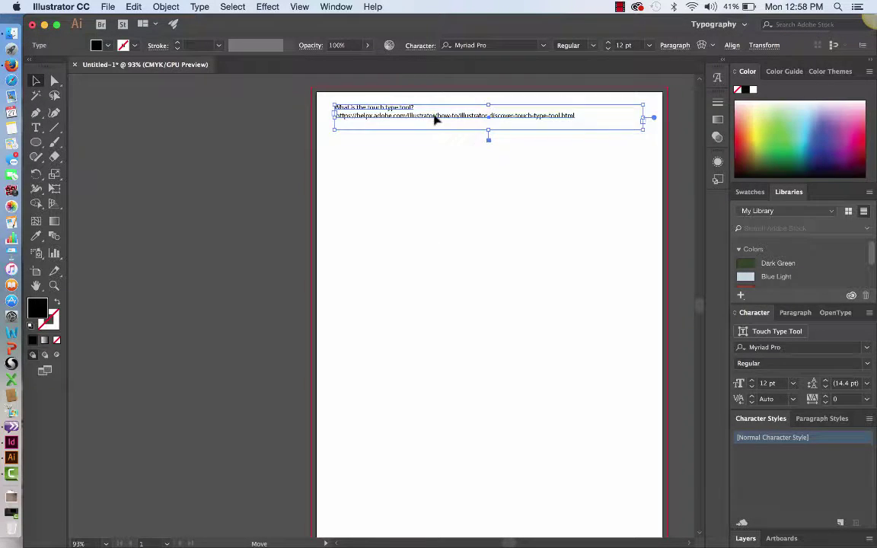
pyautogui.click(440, 184)
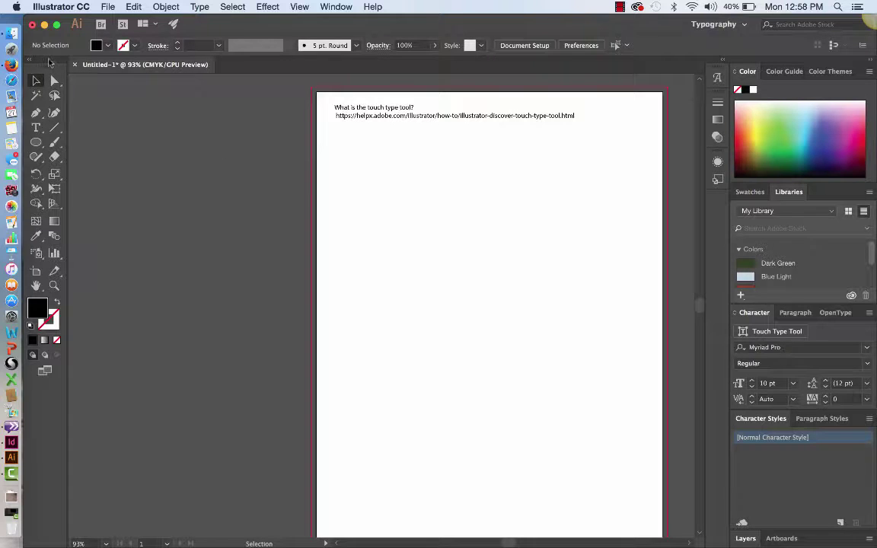
# Float the toolbox beside the artboard and place the point text "now is the time for all good men and women" right of centre below the URL
pyautogui.moveTo(50, 63); pyautogui.dragTo(251, 92)
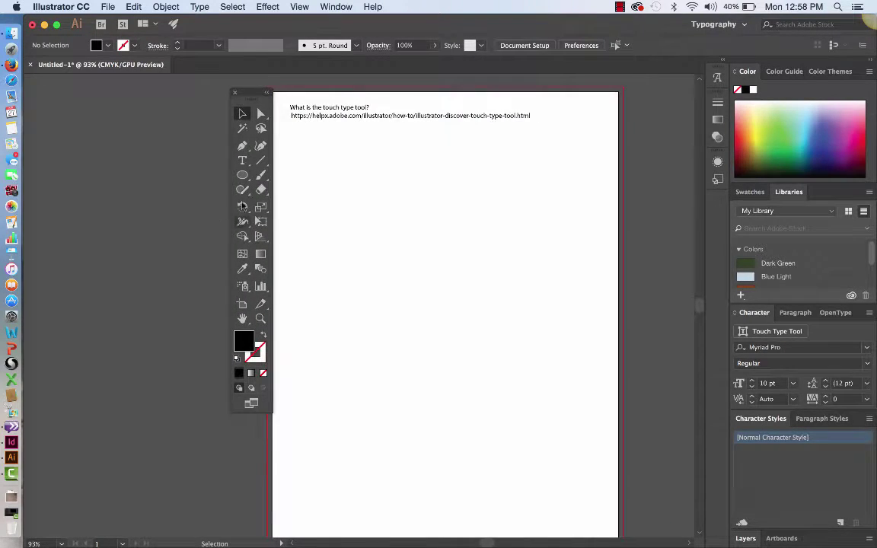
pyautogui.click(244, 162)
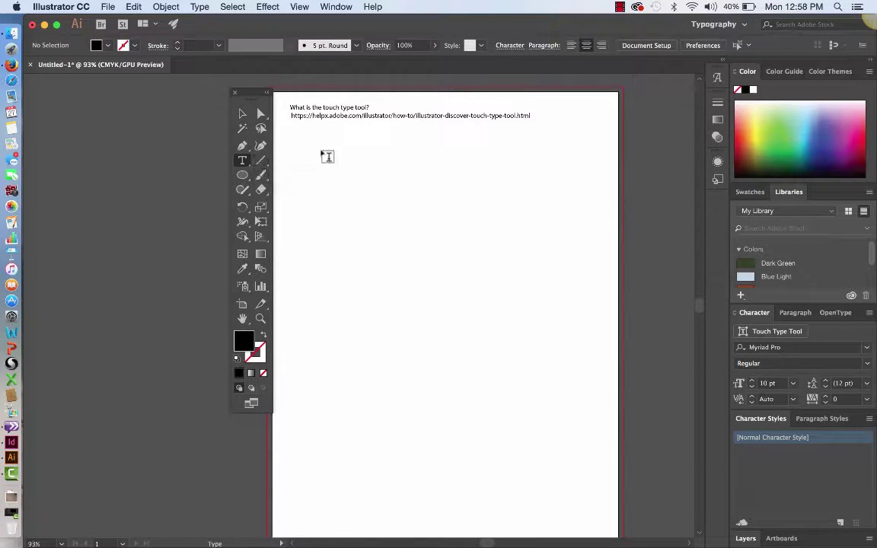
pyautogui.click(312, 174)
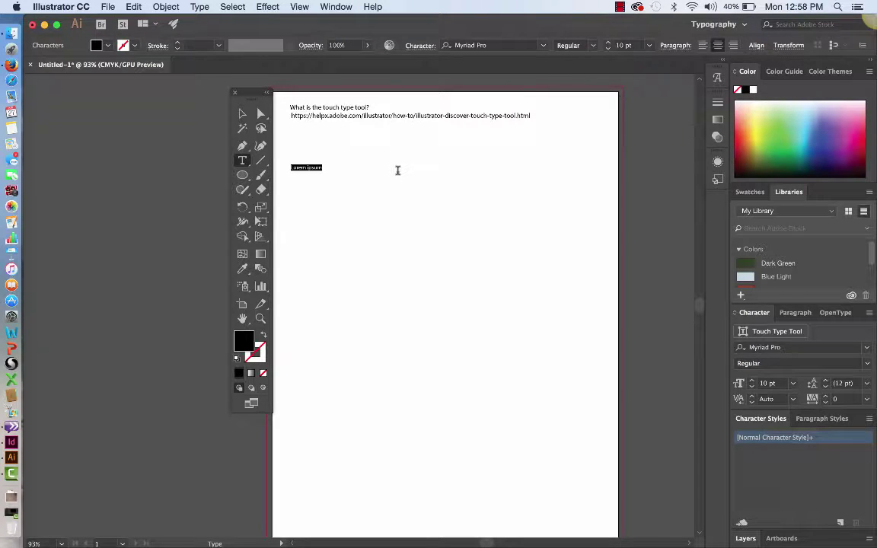
pyautogui.write('now')
pyautogui.write(' is the time t')
pyautogui.write('or all good')
pyautogui.write(' men and women')
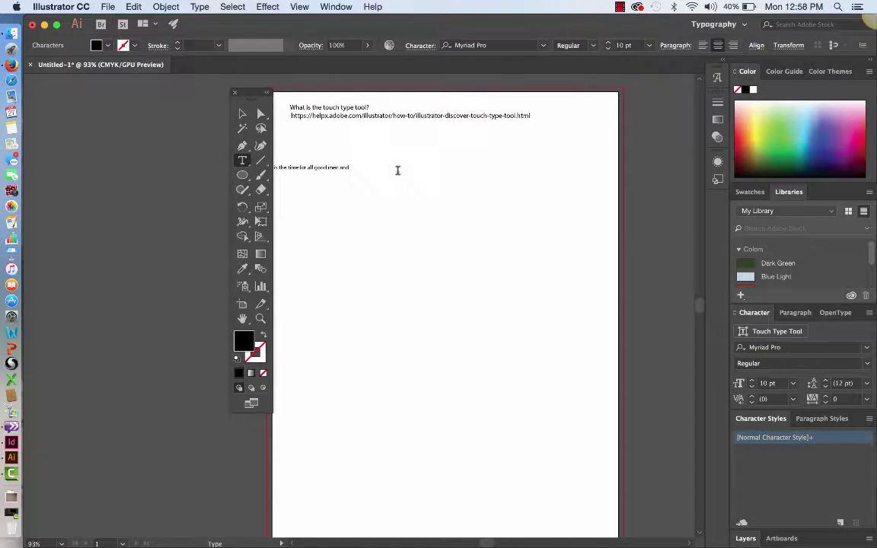
pyautogui.click(242, 113)
pyautogui.moveTo(323, 170); pyautogui.dragTo(528, 148)
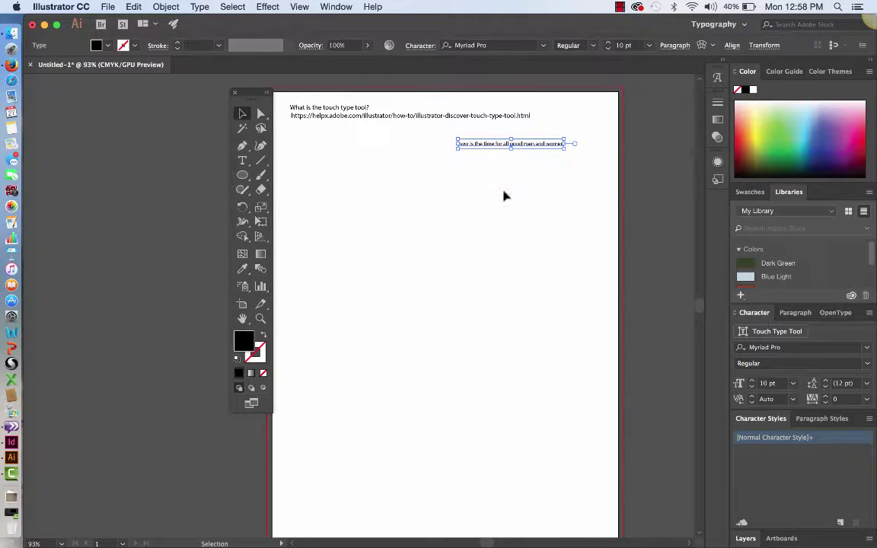
# Draw a large area text frame filled with placeholder text across the middle of the page and insert a few letters in its first line
pyautogui.click(243, 161)
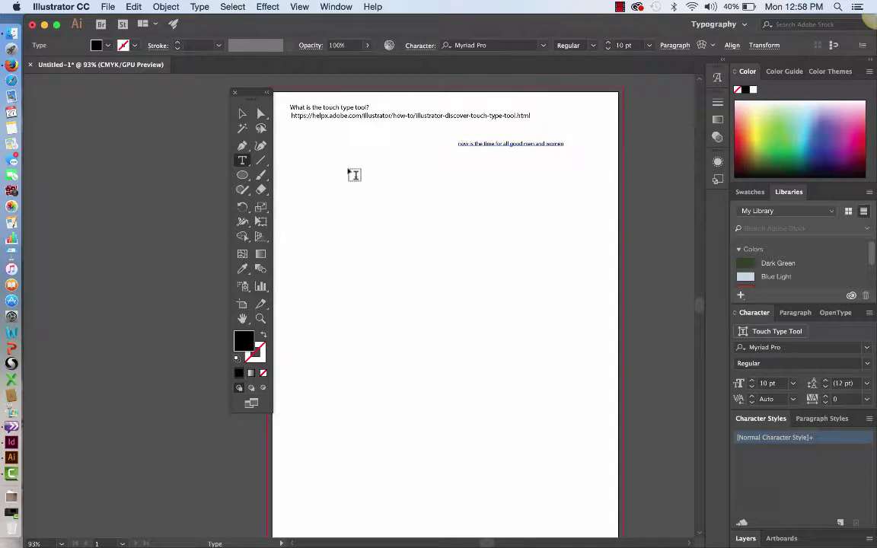
pyautogui.moveTo(319, 171); pyautogui.dragTo(560, 481)
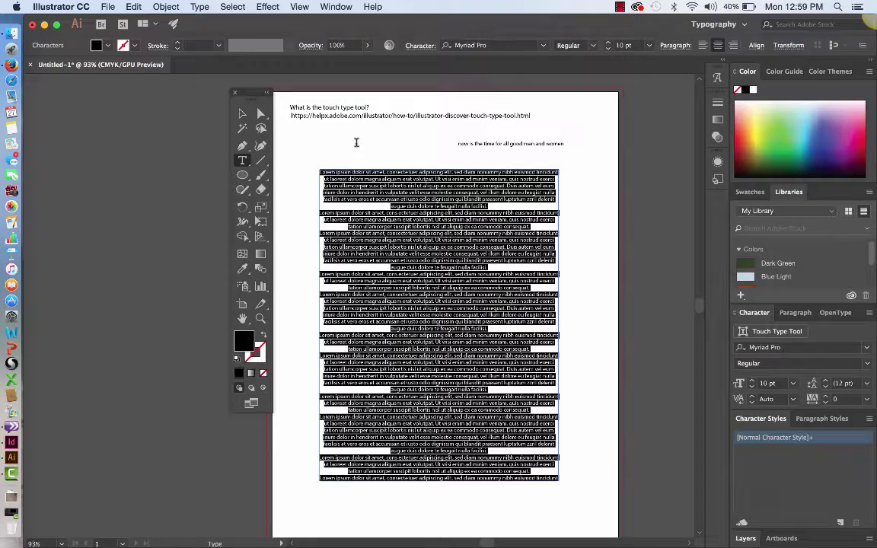
pyautogui.press('Escape')
pyautogui.write('end')
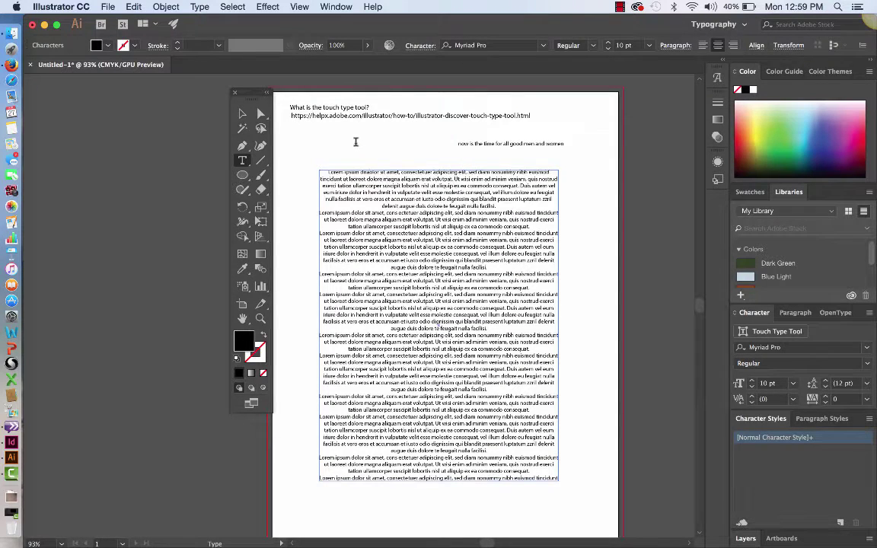
pyautogui.click(242, 114)
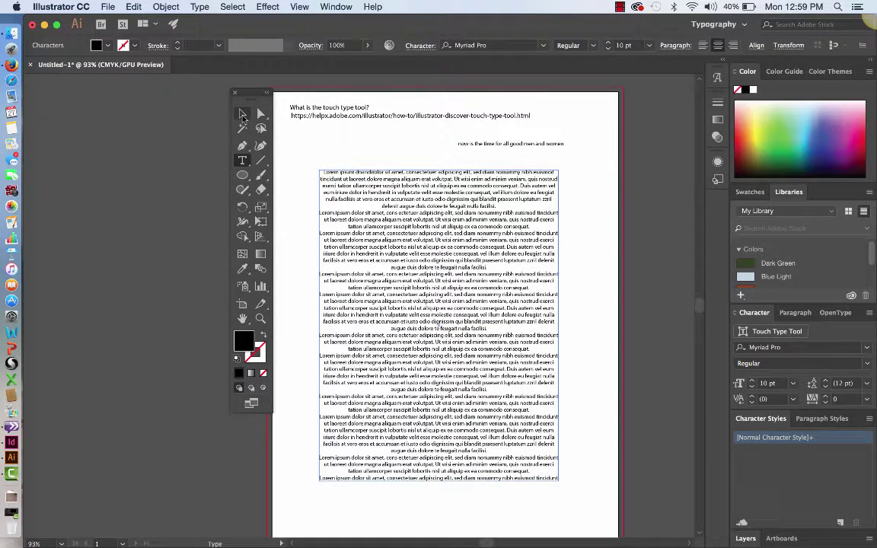
pyautogui.click(326, 131)
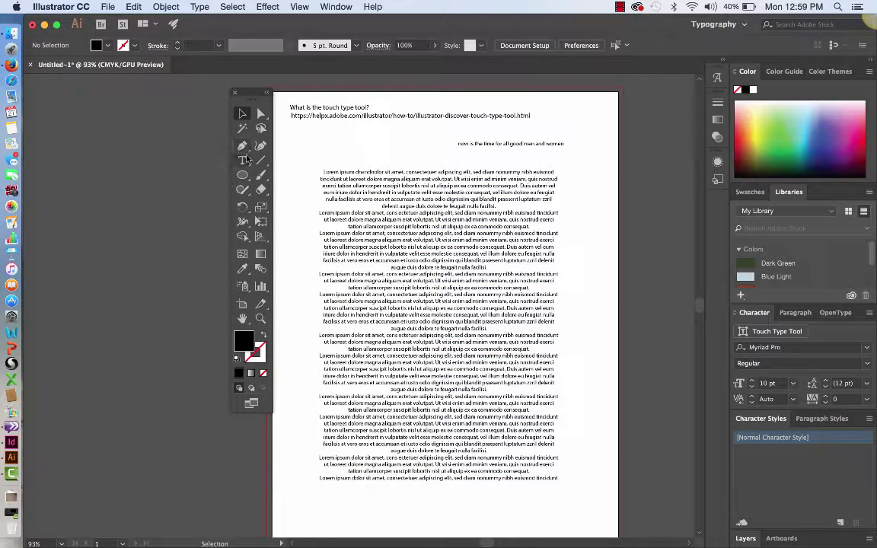
# Add the point text "alkdsfa;ldjfa;lsdfja;ldjfa;" between the URL and the placeholder text frame
pyautogui.click(242, 160)
pyautogui.click(335, 137)
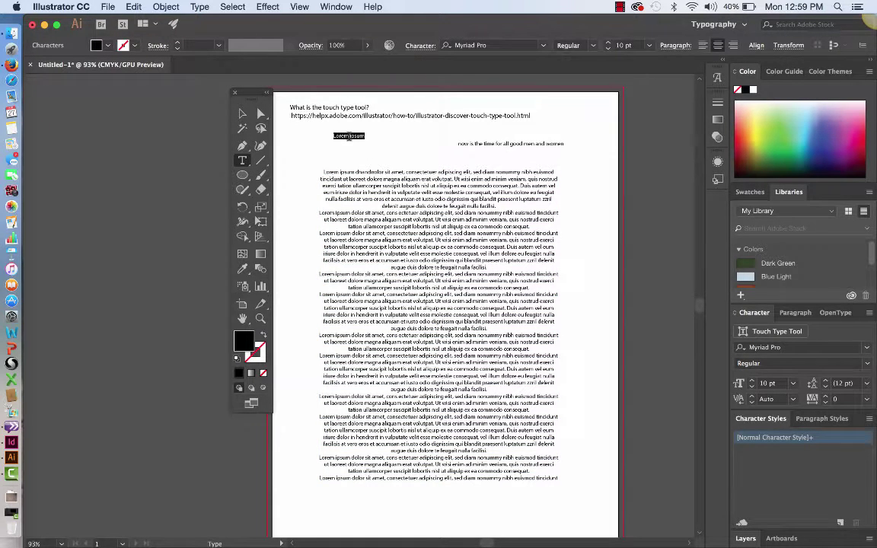
pyautogui.write('alkdsfaldkfjsdfadkfa;')
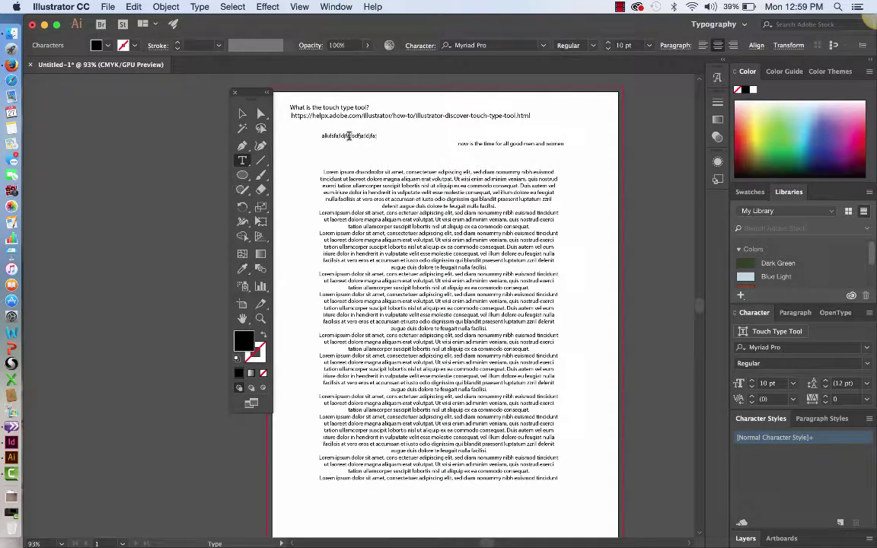
# Change the font of the random-letter text line to Noteworthy Light
pyautogui.tripleClick(348, 136)
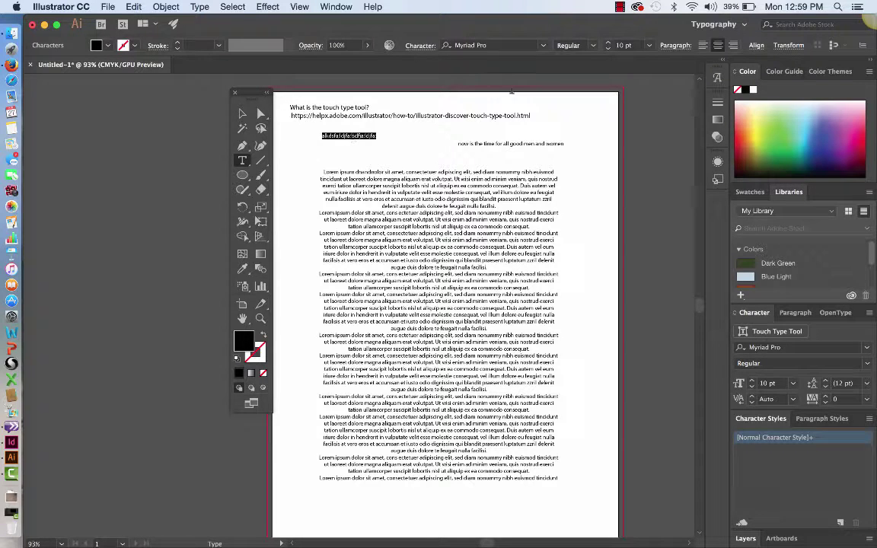
pyautogui.click(542, 46)
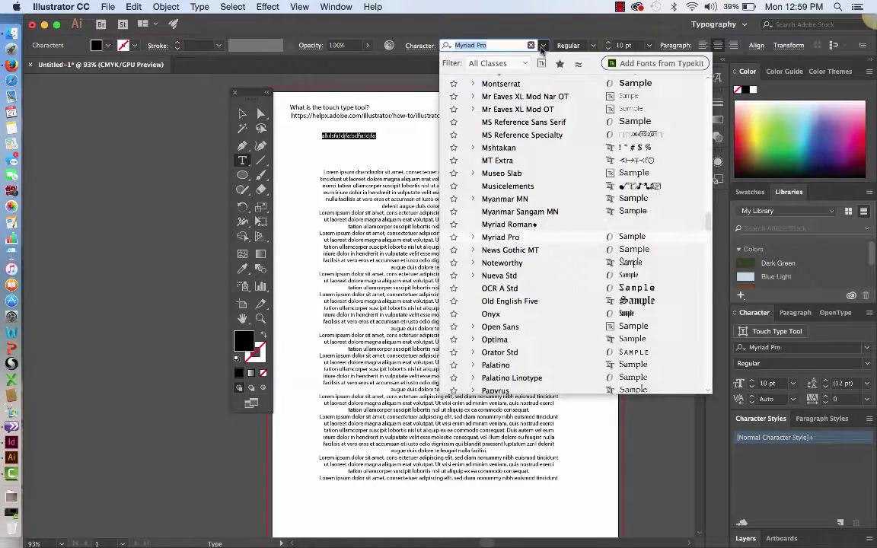
pyautogui.scroll(-3, 518, 266)
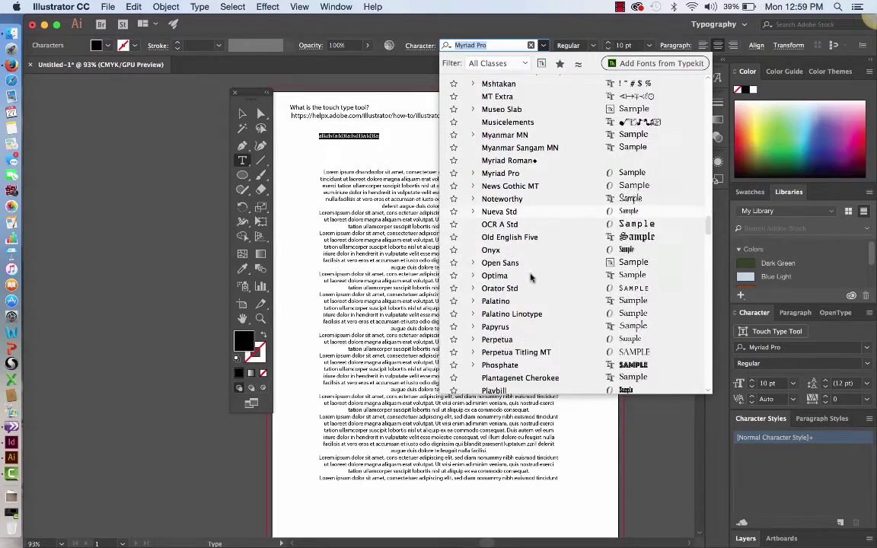
pyautogui.scroll(6, 531, 264)
pyautogui.scroll(3, 525, 175)
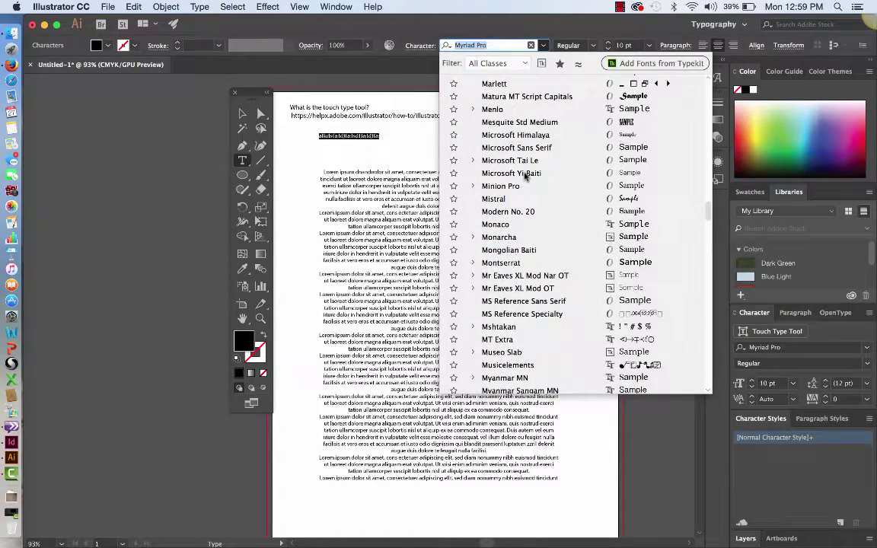
pyautogui.scroll(-3, 525, 175)
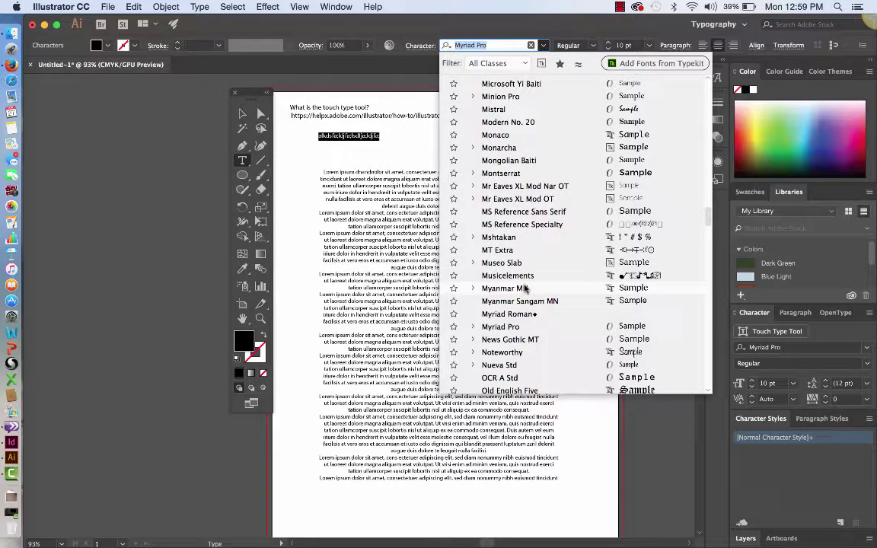
pyautogui.click(529, 352)
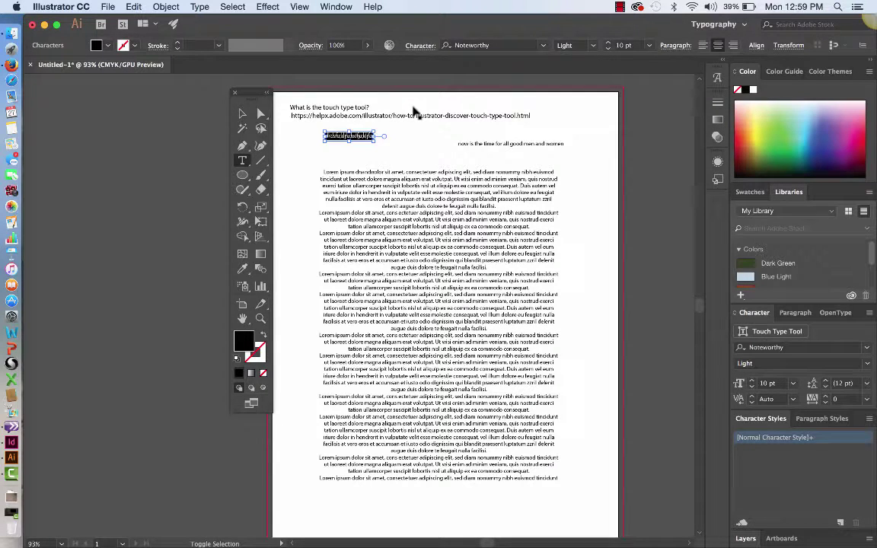
# Enlarge the random-letter text to 34 pt and move it fully onto the page just above the placeholder text
pyautogui.press('super+shift+period')
pyautogui.press('super+shift+period')
pyautogui.press('super+shift+period')
pyautogui.press('super+shift+period')
pyautogui.press('super+shift+period')
pyautogui.press('super+shift+period')
pyautogui.press('super+shift+period')
pyautogui.press('super+shift+period')
pyautogui.press('super+shift+period')
pyautogui.press('super+shift+period')
pyautogui.press('super+shift+period')
pyautogui.press('super+shift+period')
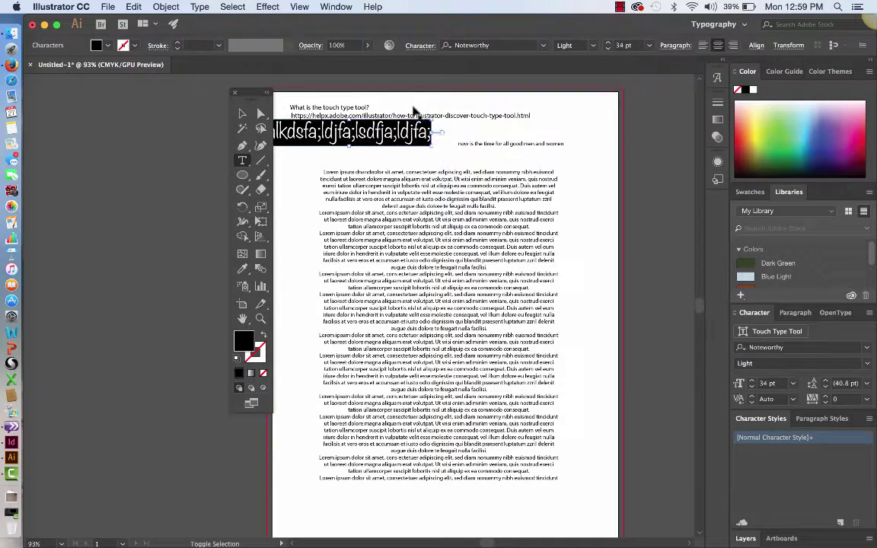
pyautogui.click(243, 113)
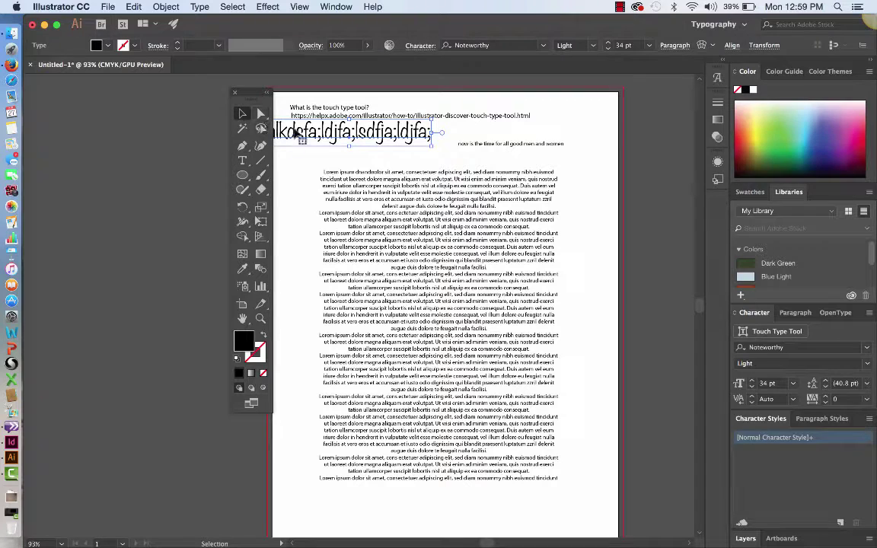
pyautogui.moveTo(293, 132); pyautogui.dragTo(326, 153)
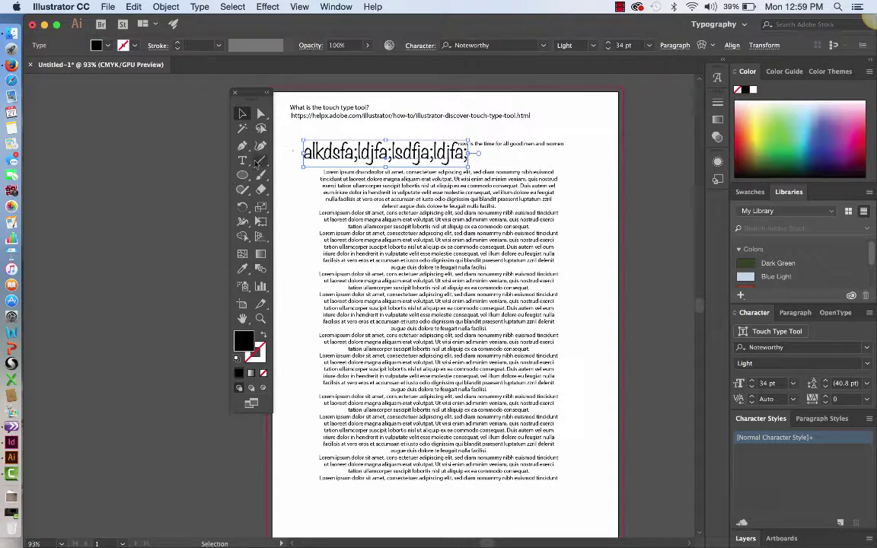
# Enlarge the whole random-letter text line further to 80 pt
pyautogui.press('t')
pyautogui.tripleClick(395, 152)
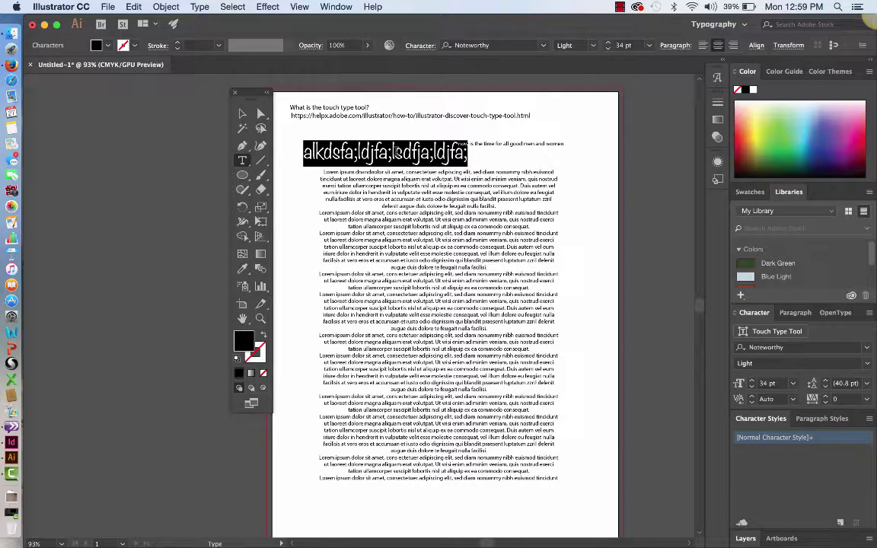
pyautogui.press('Escape')
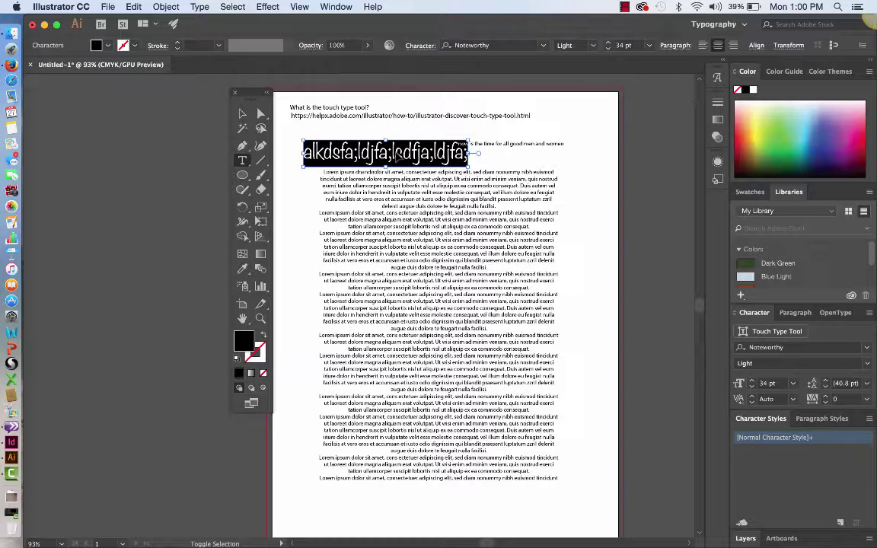
pyautogui.press('super+shift+period')
pyautogui.press('super+shift+period')
pyautogui.press('super+shift+period')
pyautogui.press('super+shift+period')
pyautogui.press('super+shift+period')
pyautogui.press('super+shift+period')
pyautogui.press('super+shift+period')
pyautogui.press('super+shift+period')
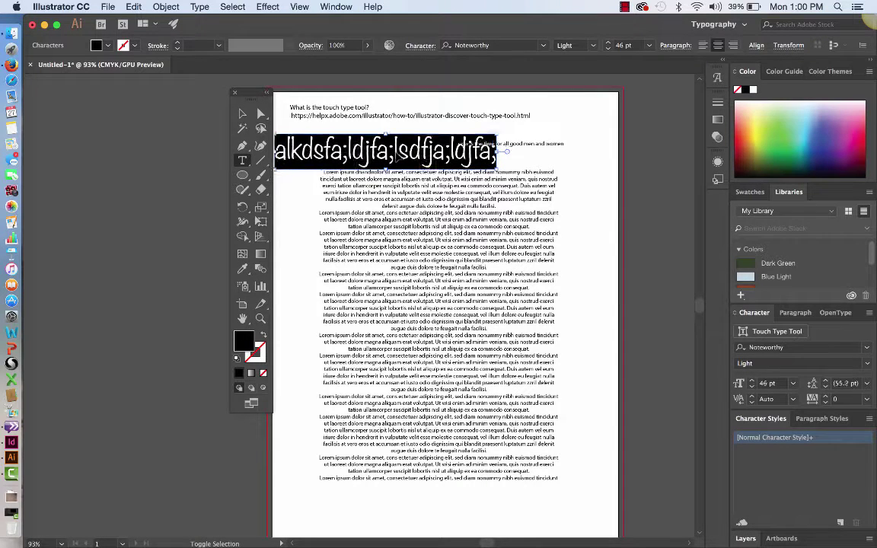
pyautogui.press('super+shift+period')
pyautogui.press('super+shift+period')
pyautogui.press('super+shift+period')
pyautogui.press('super+shift+period')
pyautogui.press('super+shift+period')
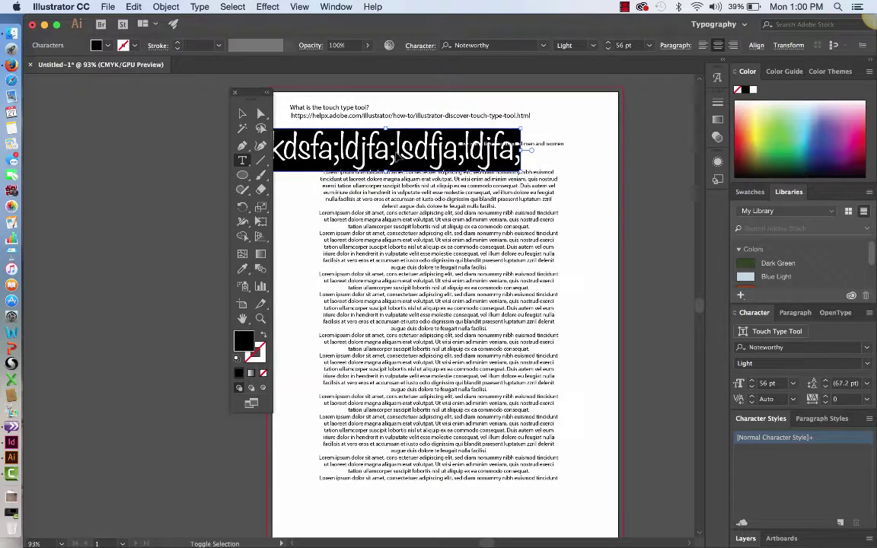
pyautogui.press('super+shift+period')
pyautogui.press('super+shift+period')
pyautogui.press('super+shift+period')
pyautogui.press('super+shift+period')
pyautogui.press('super+shift+period')
pyautogui.press('super+shift+period')
pyautogui.press('super+shift+period')
pyautogui.press('super+shift+period')
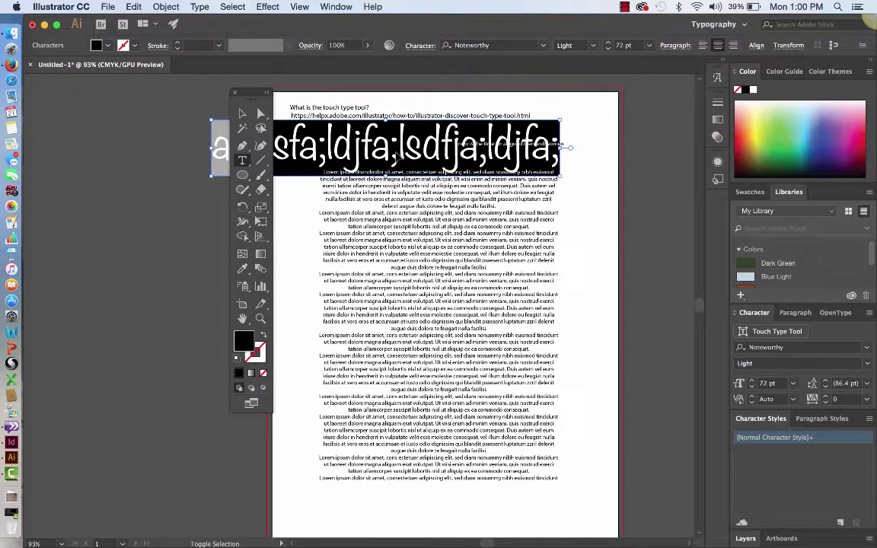
pyautogui.press('super+shift+period')
pyautogui.press('super+shift+period')
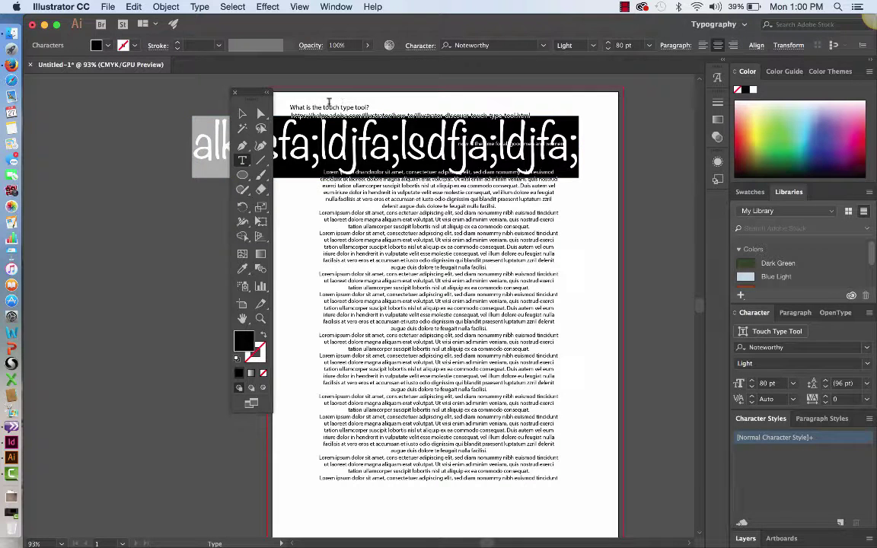
# Delete the oversized random-letter text and select the placeholder text frame
pyautogui.click(242, 114)
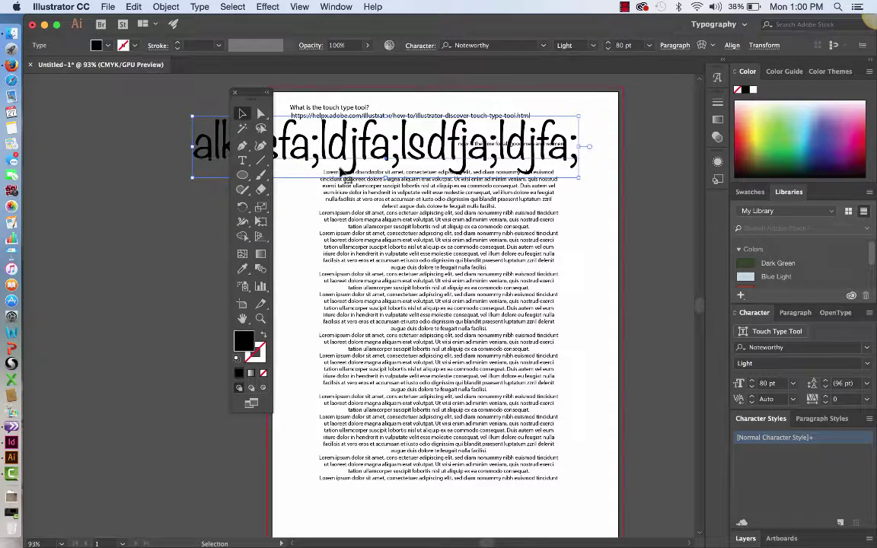
pyautogui.click(344, 180)
pyautogui.click(405, 217)
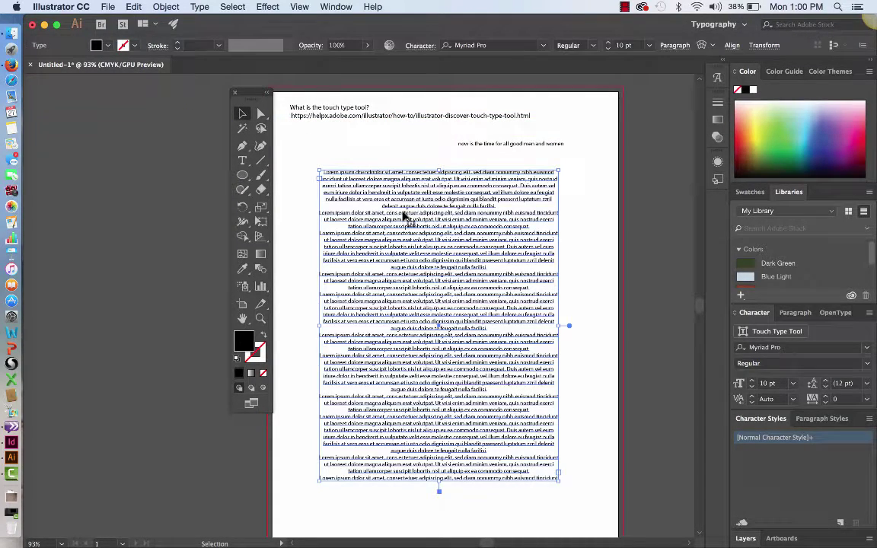
# Delete the selected placeholder frame and draw a tall, narrow area type frame down the left half of the page
pyautogui.press('Delete')
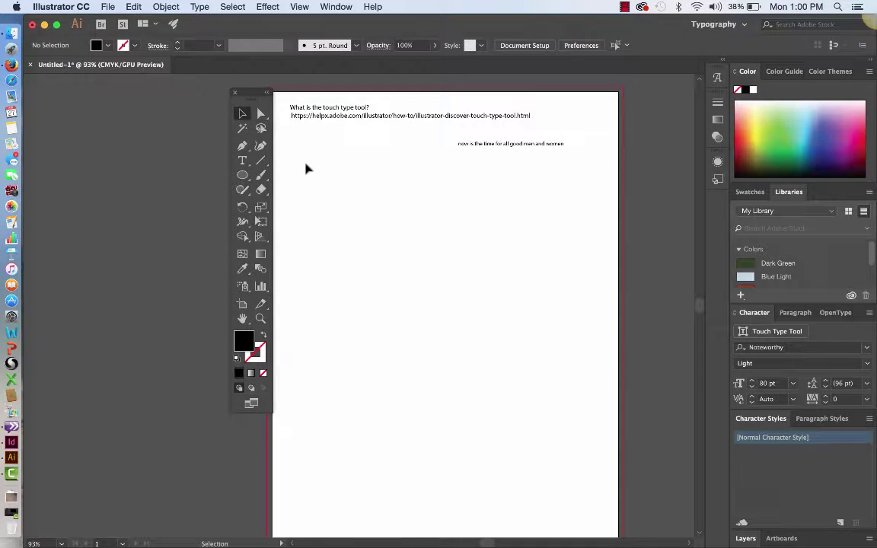
pyautogui.click(242, 160)
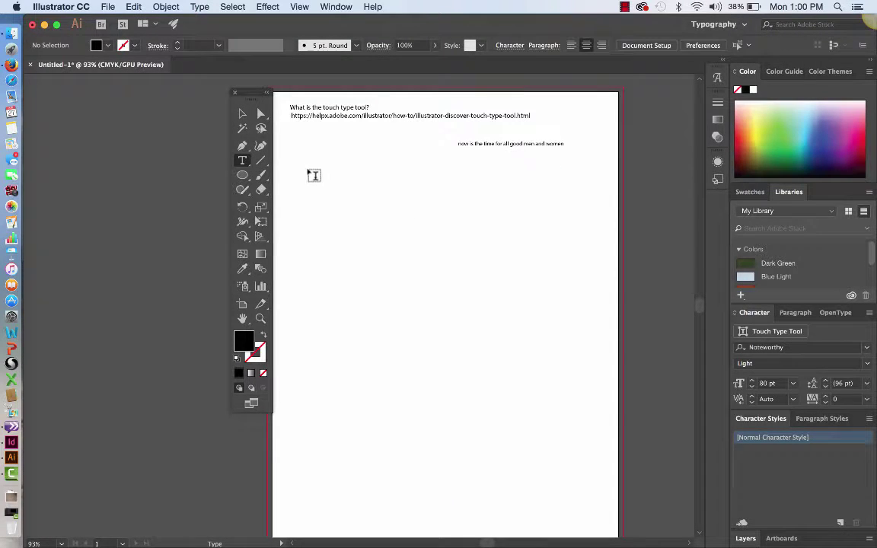
pyautogui.moveTo(302, 165); pyautogui.dragTo(438, 520)
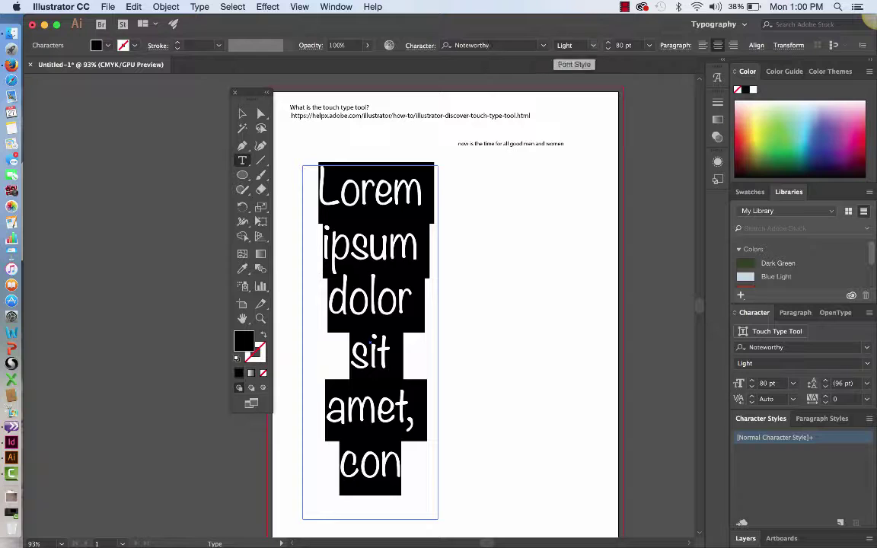
# Set the new frame's placeholder text to Helvetica Regular at 10 pt, trying the MT Extra symbol font first
pyautogui.click(544, 46)
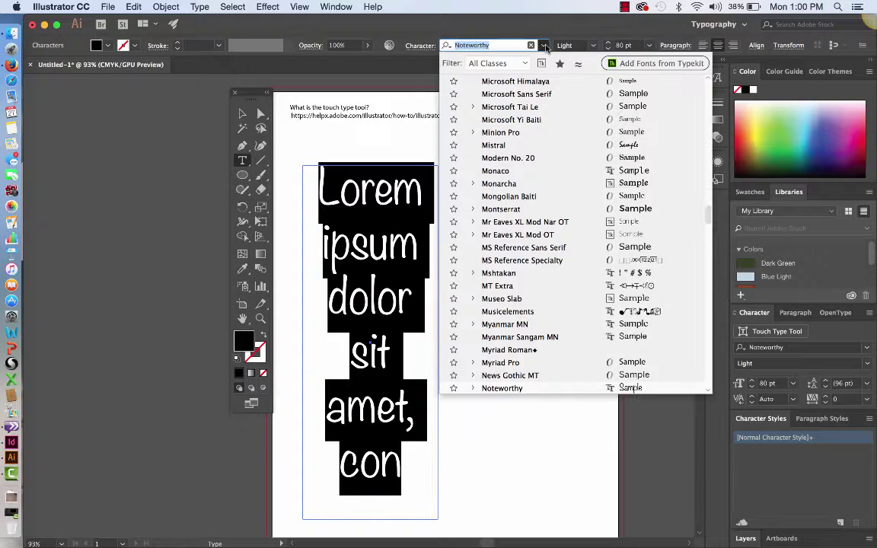
pyautogui.click(509, 288)
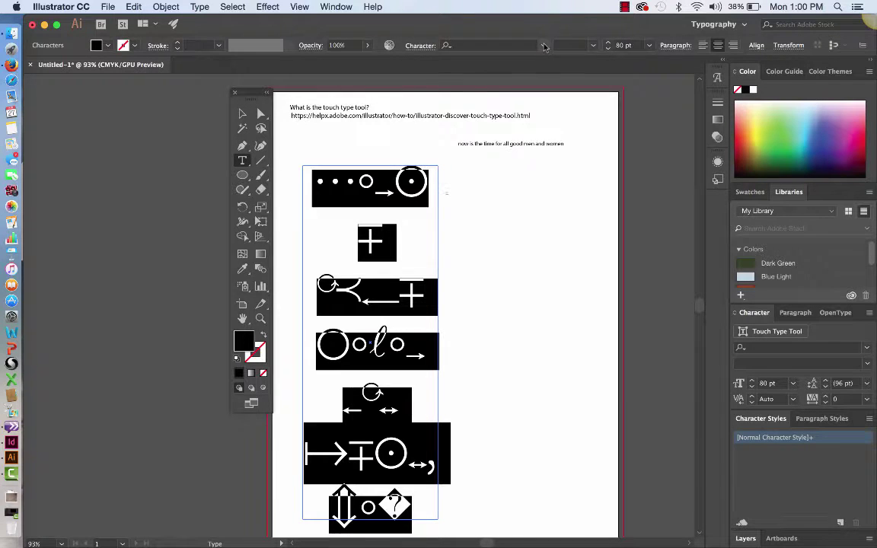
pyautogui.click(489, 45)
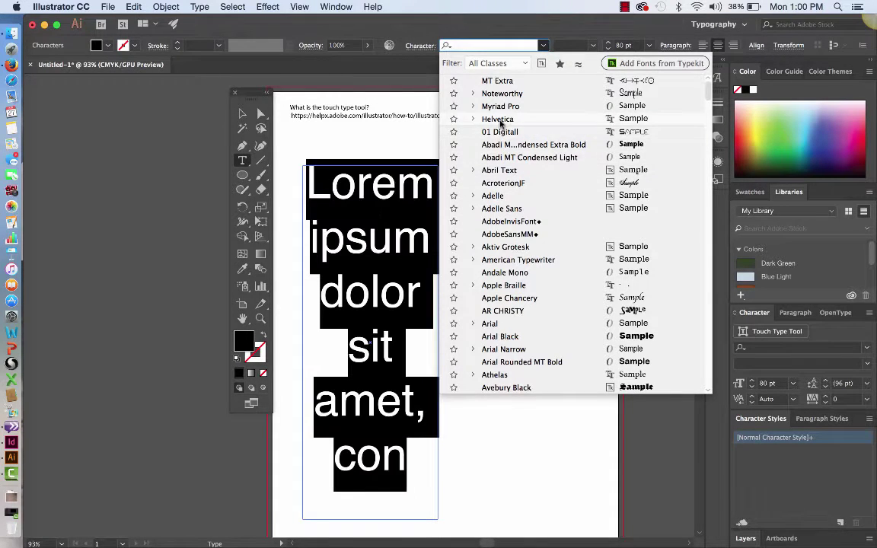
pyautogui.click(499, 119)
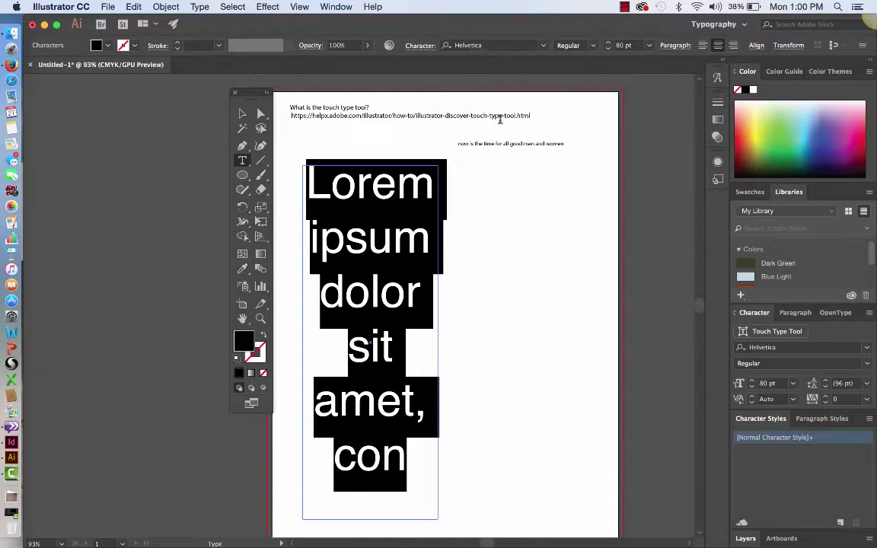
pyautogui.click(649, 45)
pyautogui.click(667, 128)
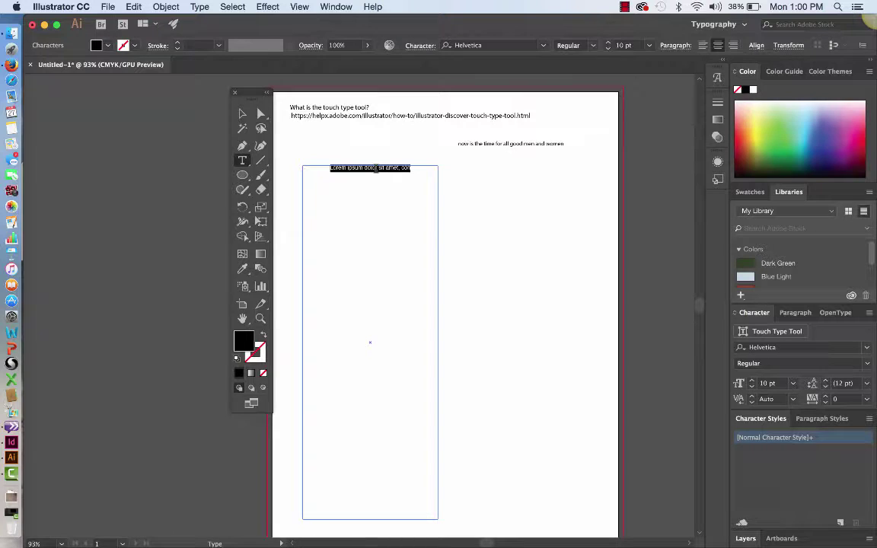
# Delete the nearly empty text frame and draw a new tall area type frame with placeholder text in its place
pyautogui.click(242, 115)
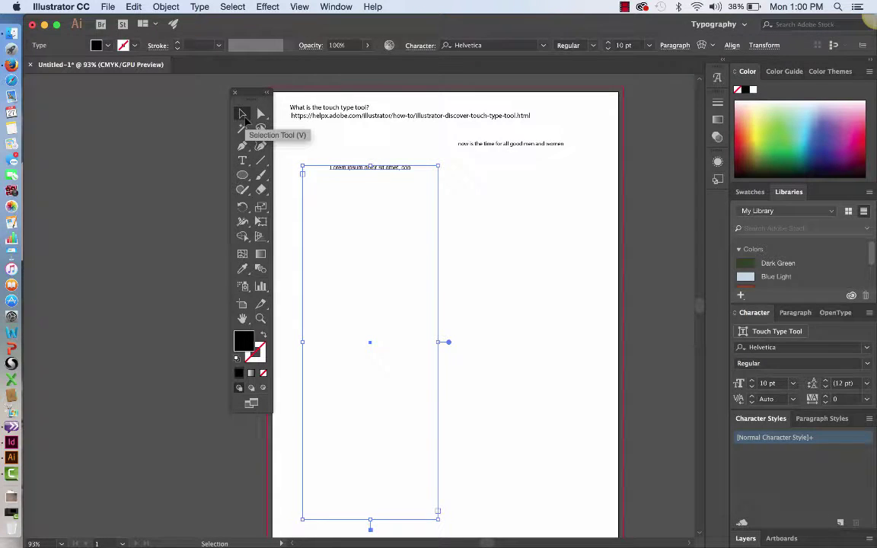
pyautogui.press('Delete')
pyautogui.click(242, 160)
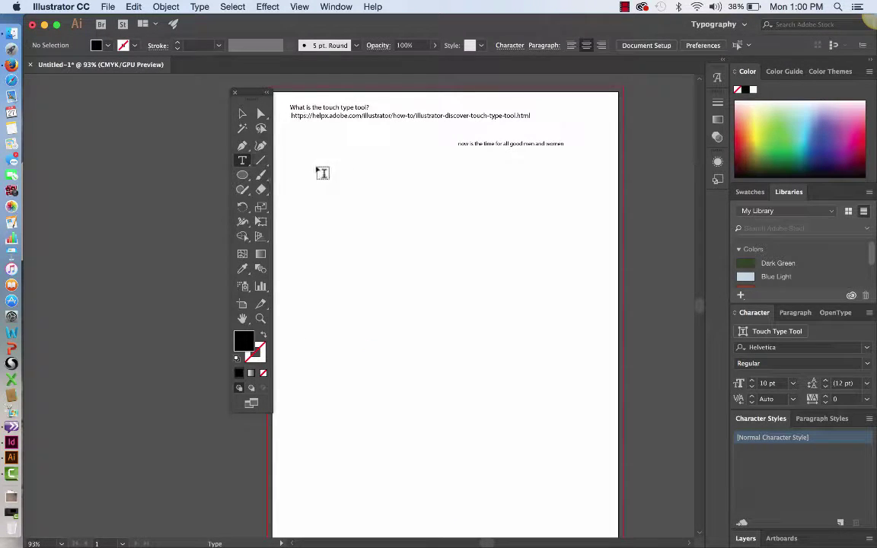
pyautogui.moveTo(297, 169); pyautogui.dragTo(447, 510)
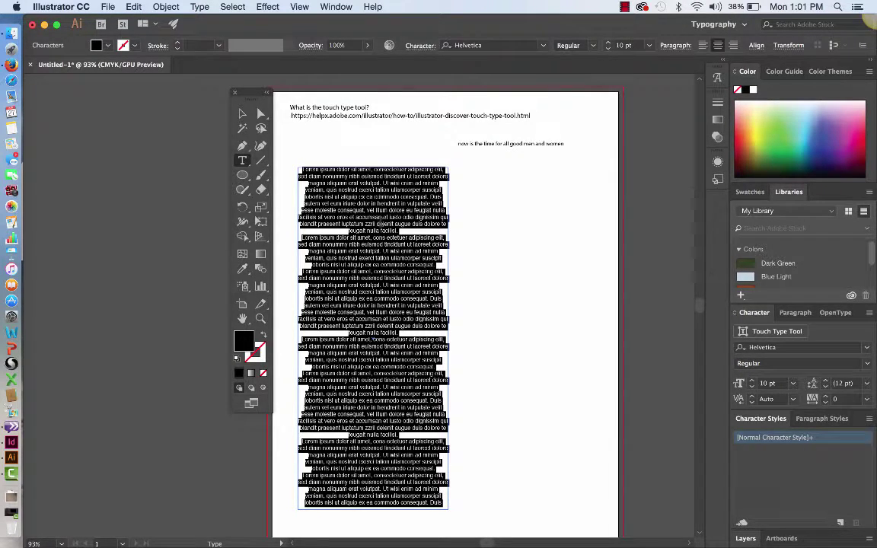
# Try left alignment and right alignment on the highlighted placeholder text
pyautogui.click(705, 47)
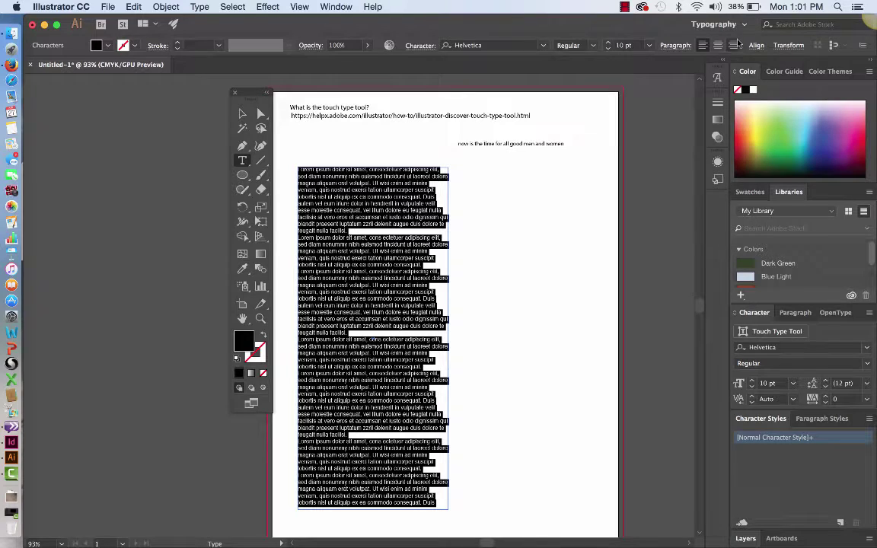
pyautogui.press('super+shift+r')
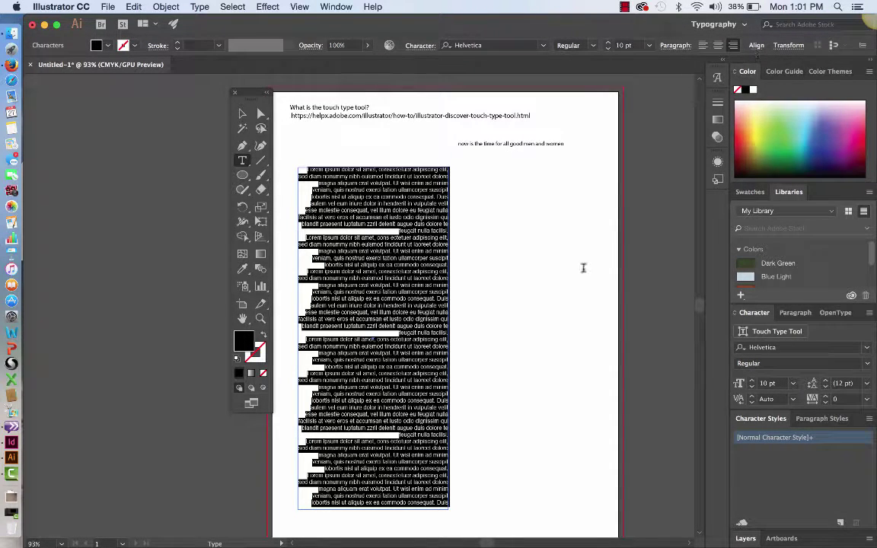
# Select the placeholder frame as an object and align its paragraphs left
pyautogui.click(242, 113)
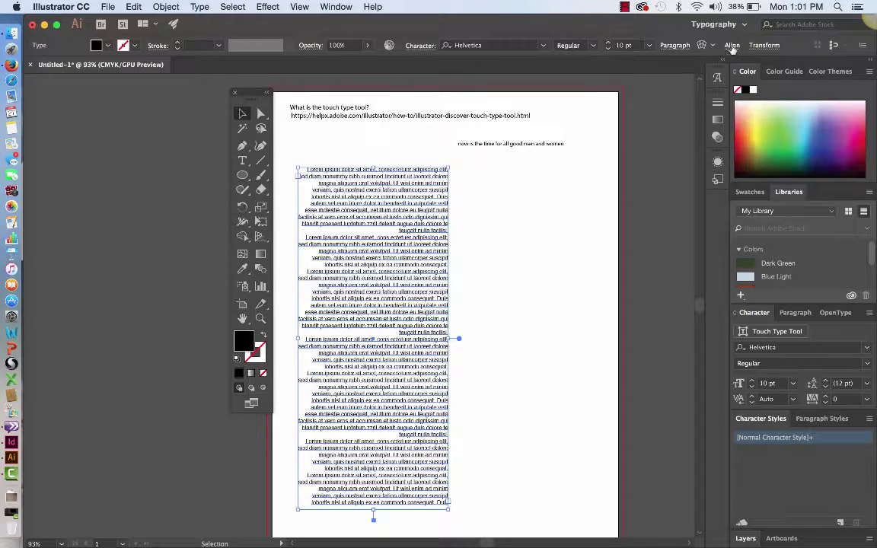
pyautogui.click(667, 47)
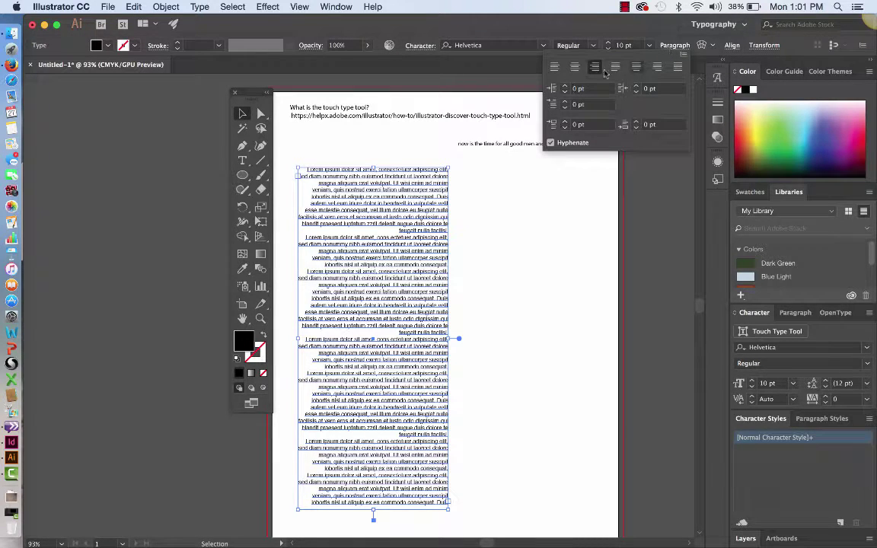
pyautogui.click(554, 66)
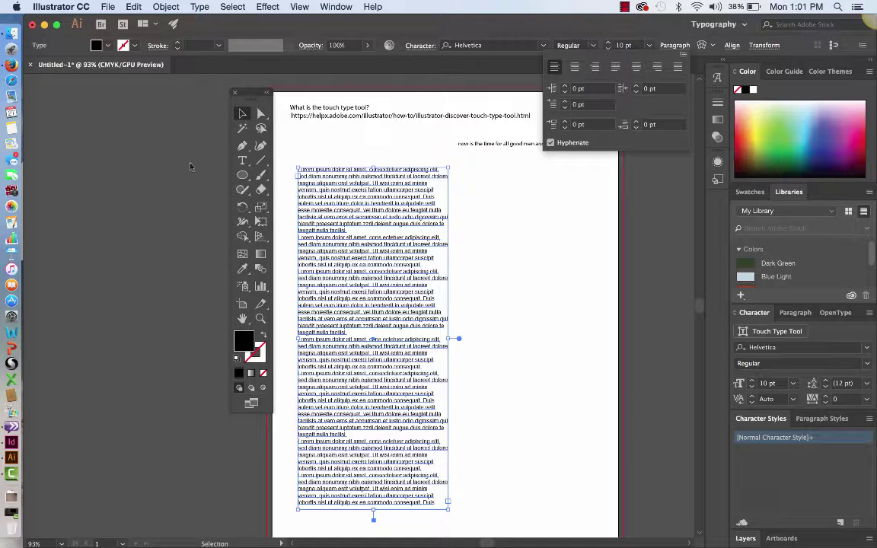
# Delete the placeholder frame and tear off the group of type tools as a floating palette below the page heading
pyautogui.click(242, 162)
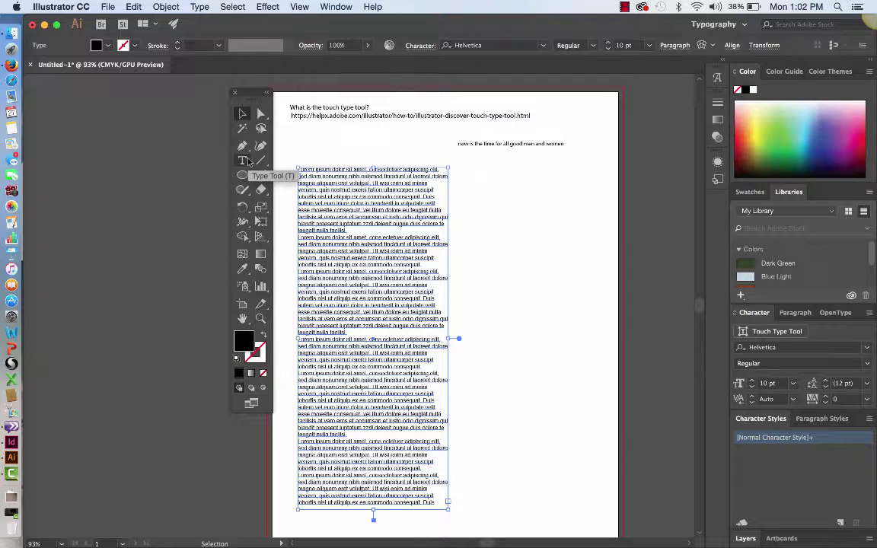
pyautogui.press('Delete')
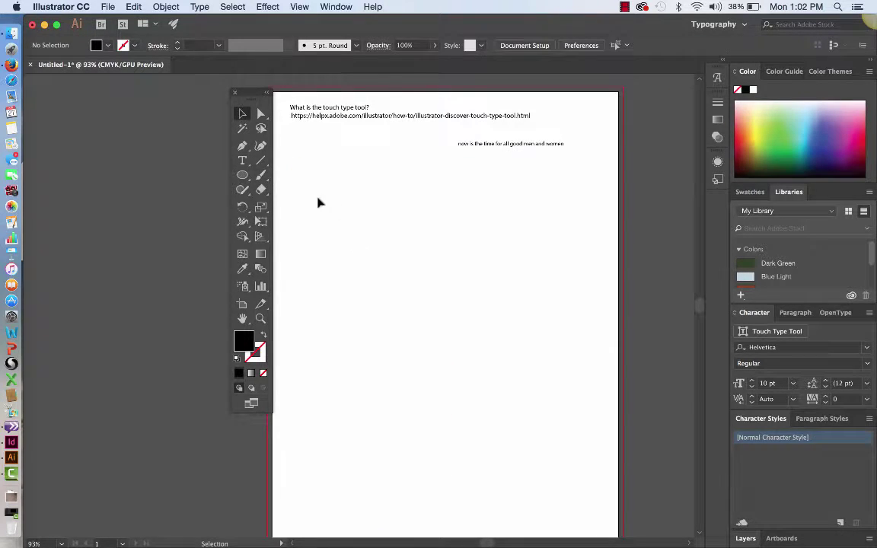
pyautogui.moveTo(242, 160); pyautogui.dragTo(395, 203)
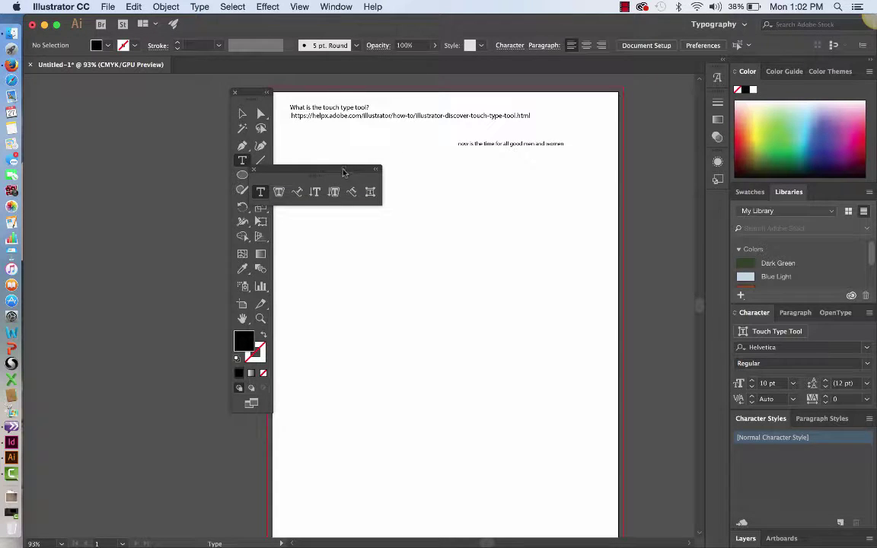
pyautogui.moveTo(344, 172); pyautogui.dragTo(404, 142)
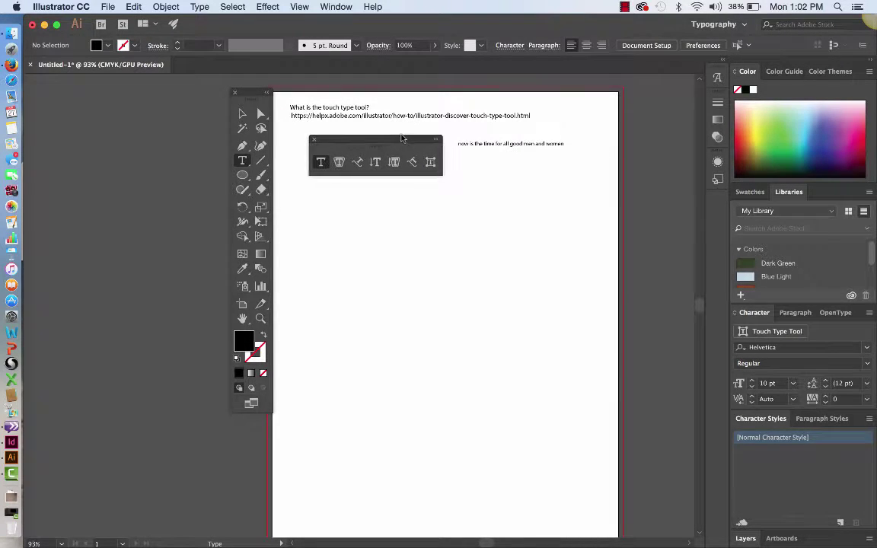
# Draw a tall black ellipse about 4.87 in wide and 7.17 in high in the middle of the page
pyautogui.click(340, 163)
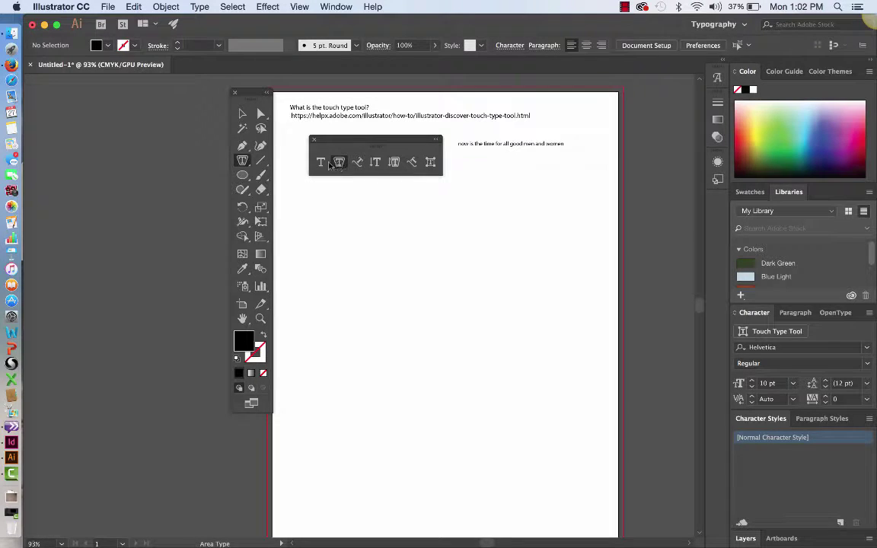
pyautogui.click(243, 178)
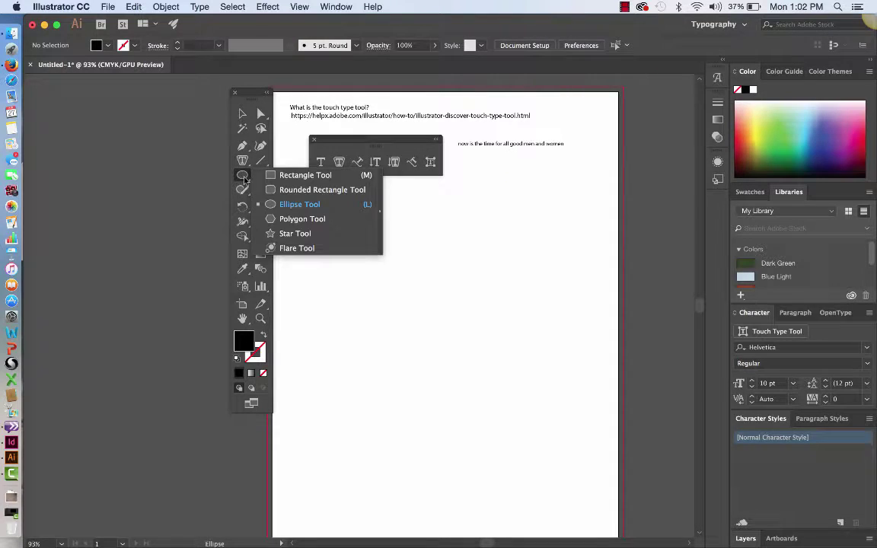
pyautogui.click(318, 206)
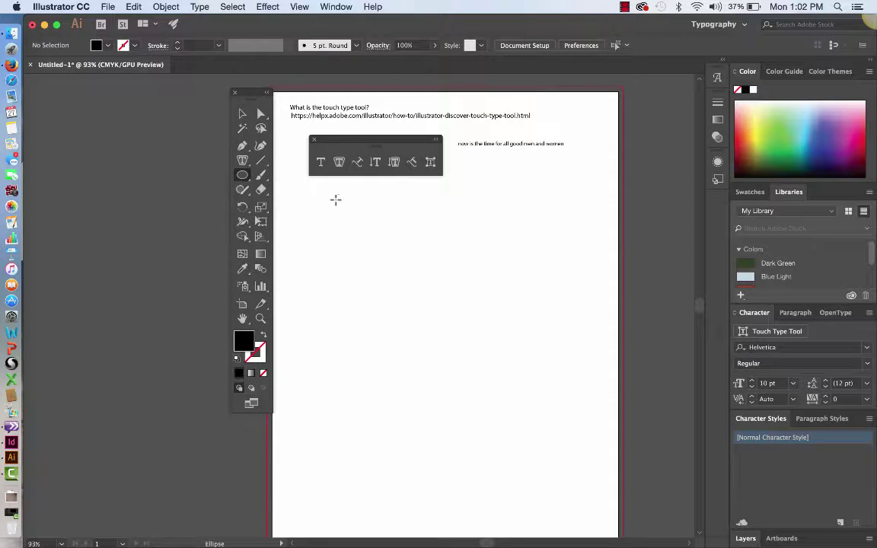
pyautogui.moveTo(336, 200); pyautogui.dragTo(534, 492)
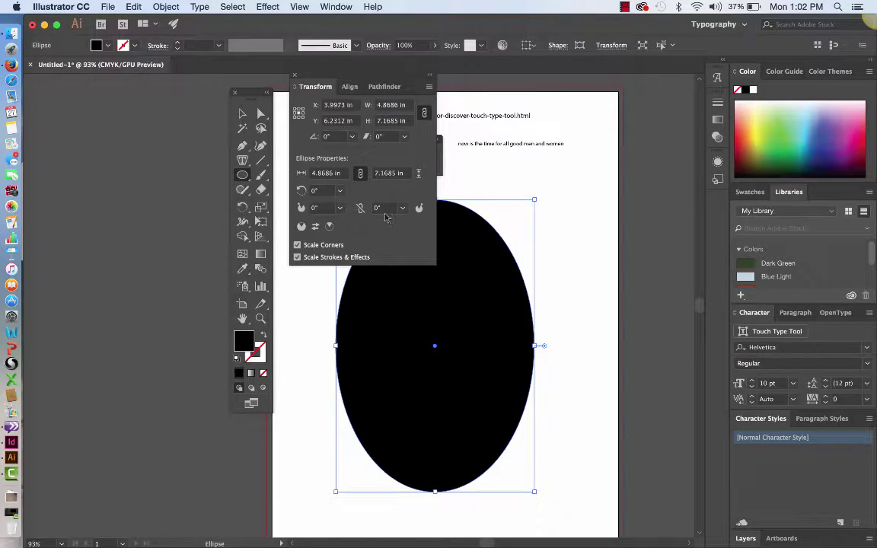
pyautogui.click(294, 76)
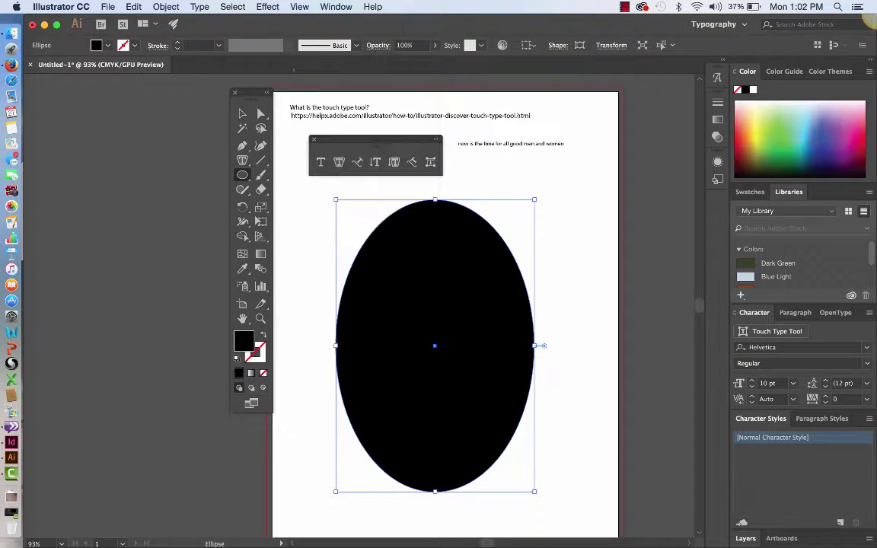
# Convert the ellipse into an area type container filled with placeholder text using the Area Type tool
pyautogui.click(243, 161)
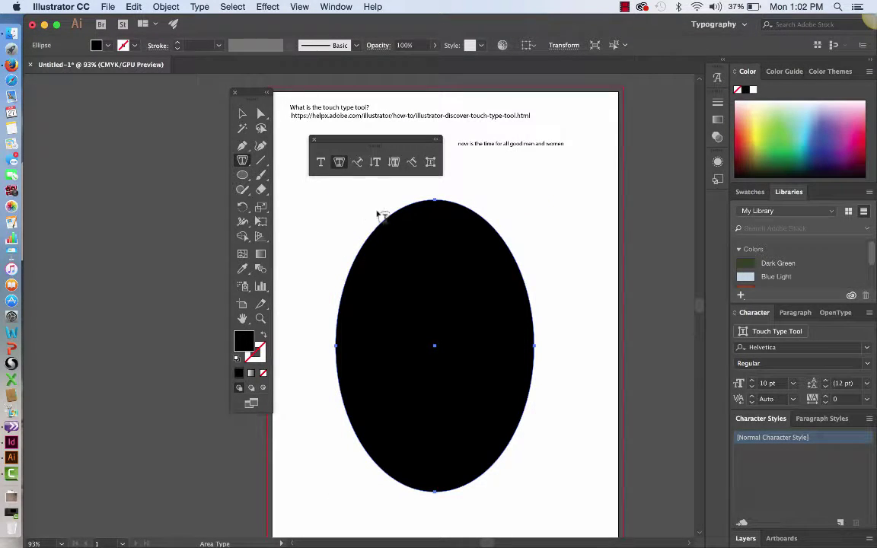
pyautogui.click(432, 205)
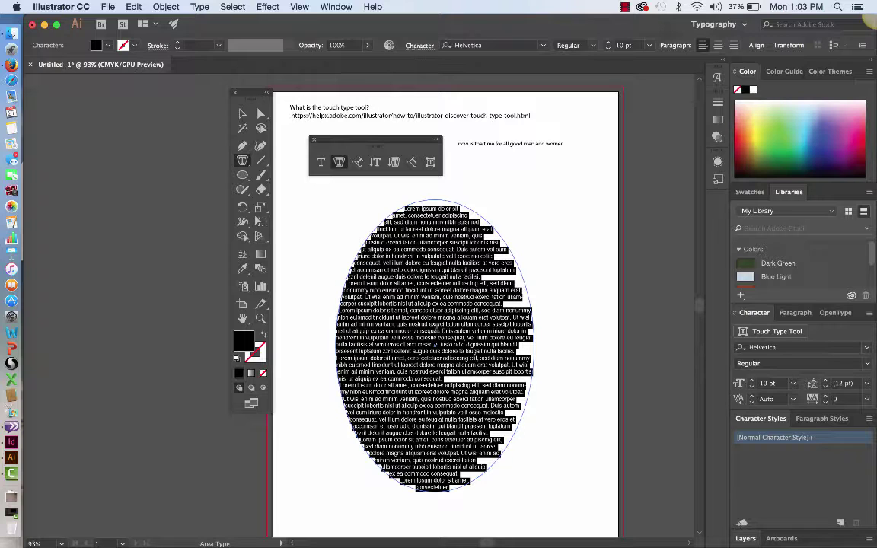
pyautogui.click(339, 164)
# Try centre alignment and right alignment on the text inside the ellipse
pyautogui.click(720, 46)
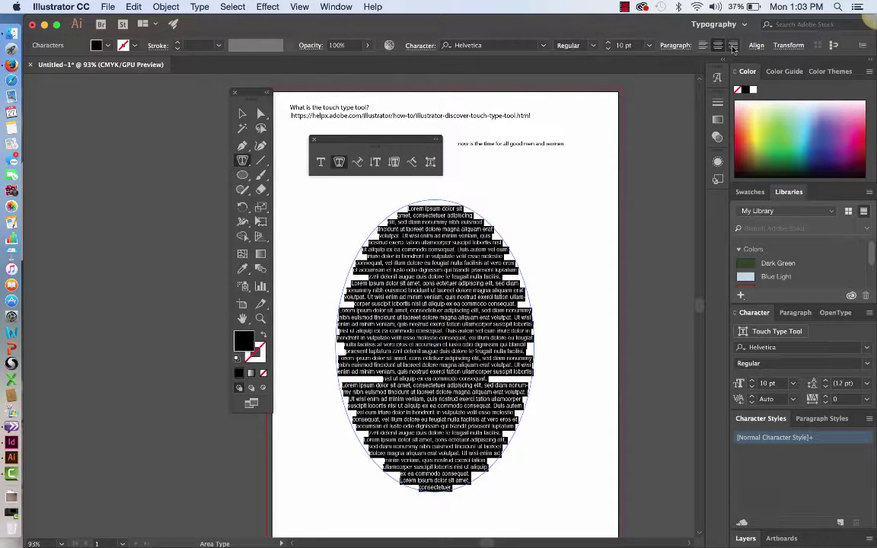
pyautogui.click(733, 45)
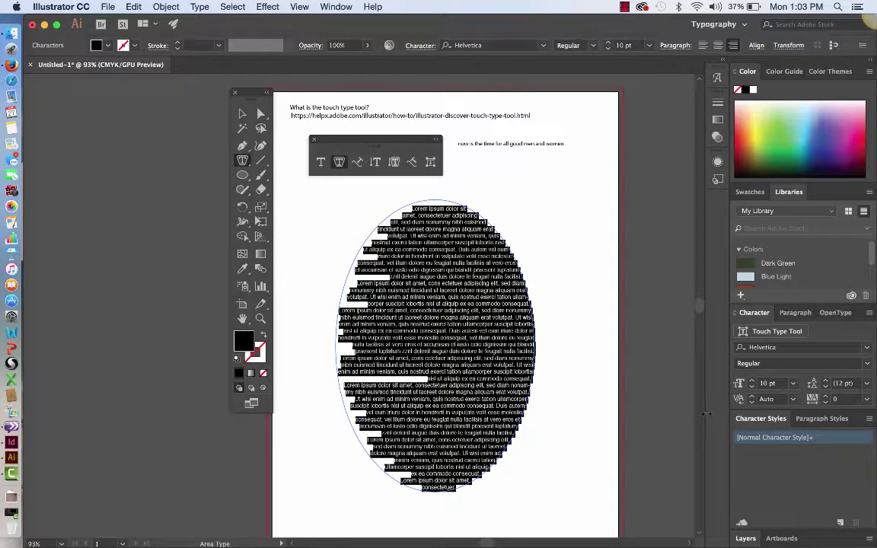
# Justify the ellipse's text with the last line aligned left, and leave the text shape selected as an object
pyautogui.click(806, 315)
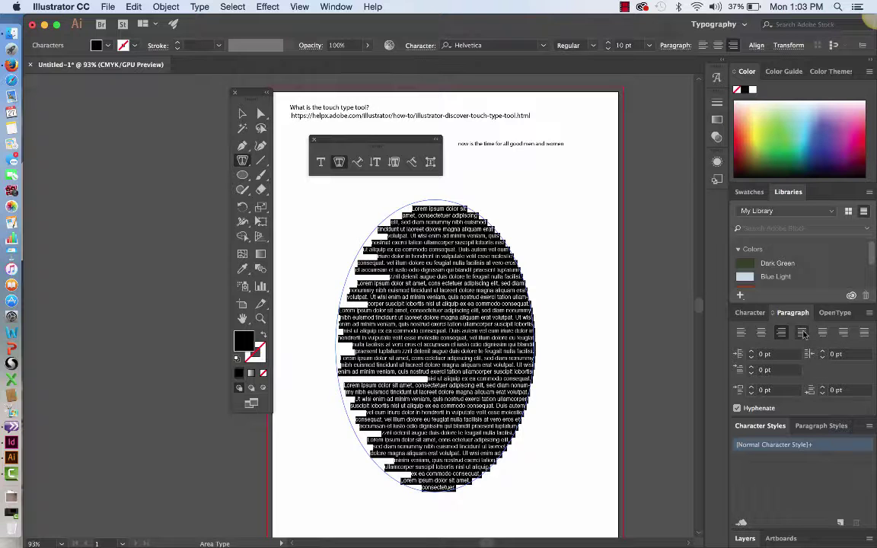
pyautogui.click(802, 333)
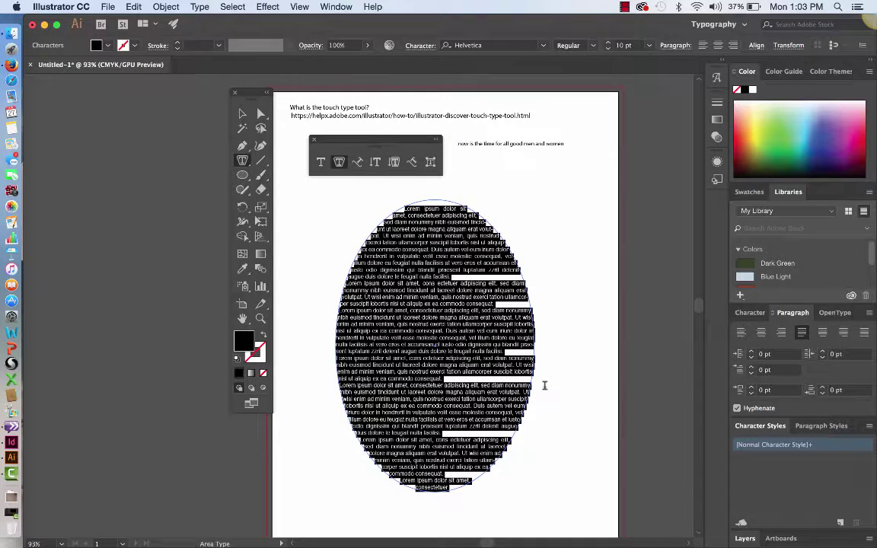
pyautogui.click(431, 357)
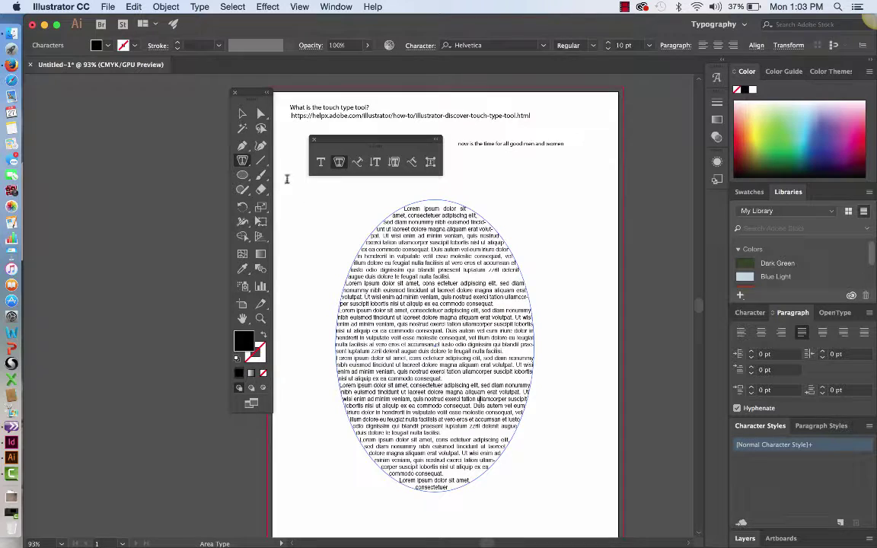
pyautogui.click(243, 113)
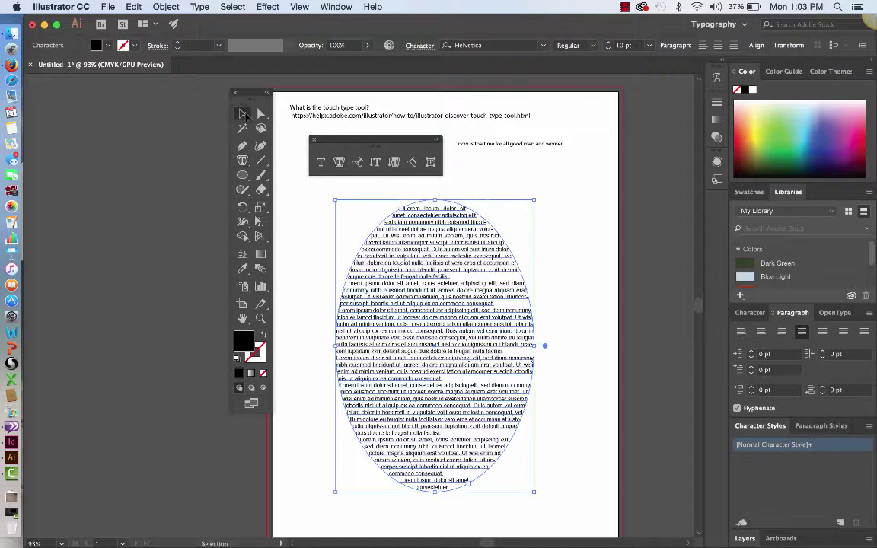
pyautogui.click(568, 236)
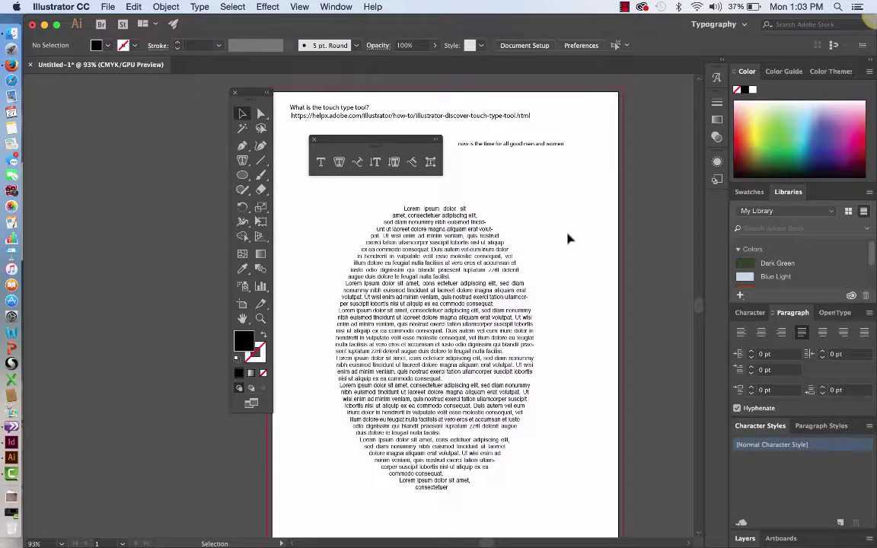
pyautogui.click(444, 344)
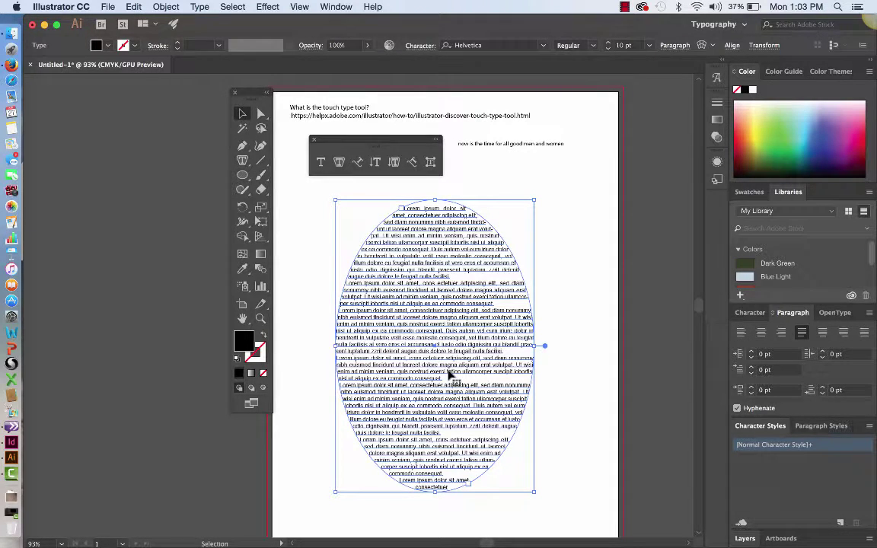
# Delete the ellipse text shape and draw a black five-pointed star in the left half of the page
pyautogui.press('Delete')
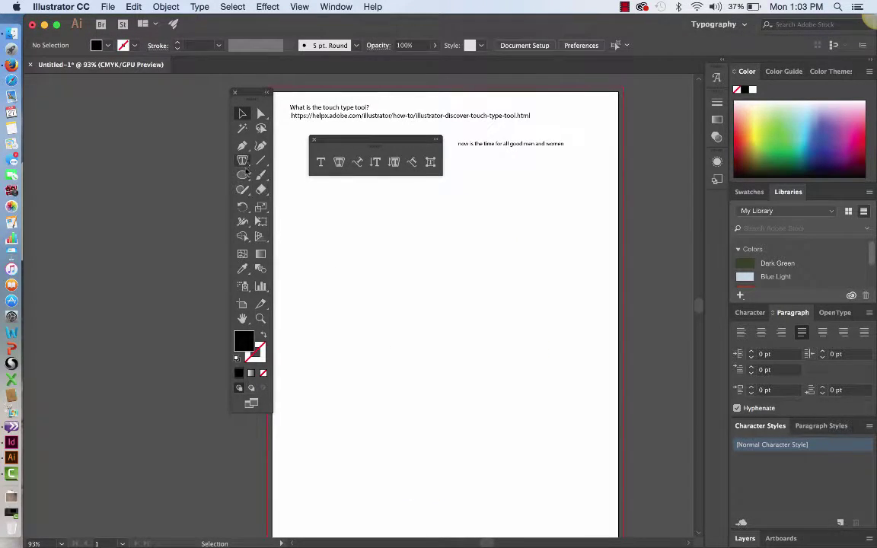
pyautogui.moveTo(242, 174); pyautogui.dragTo(288, 233)
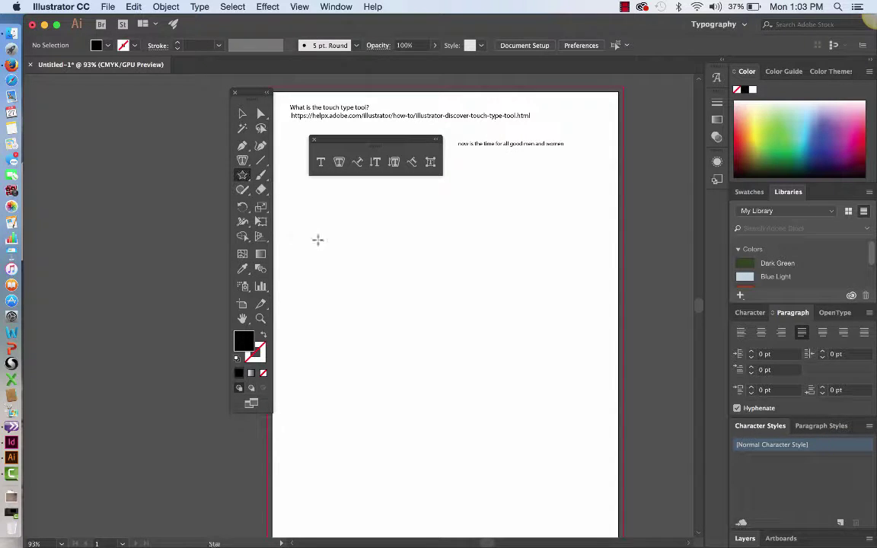
pyautogui.moveTo(364, 267); pyautogui.dragTo(415, 329)
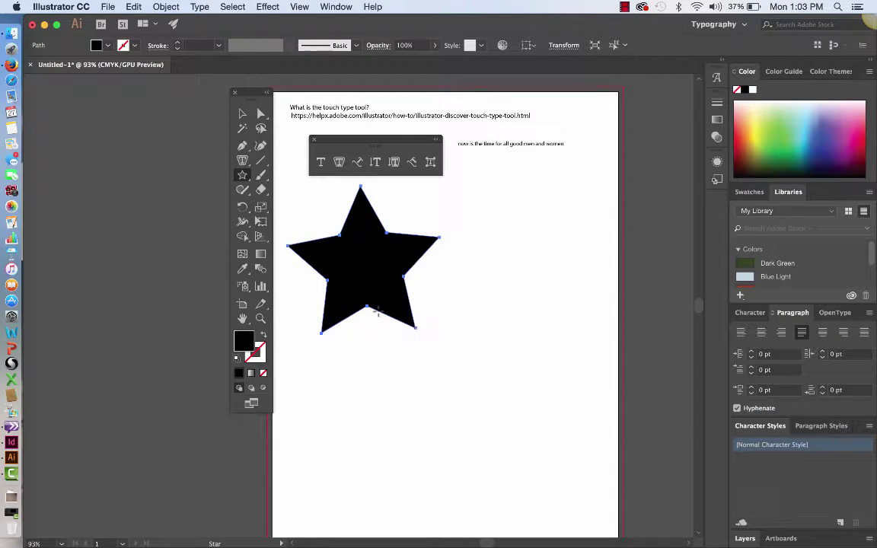
# Convert the star into an area type container filled with placeholder text and set the text size to 9 pt
pyautogui.click(242, 160)
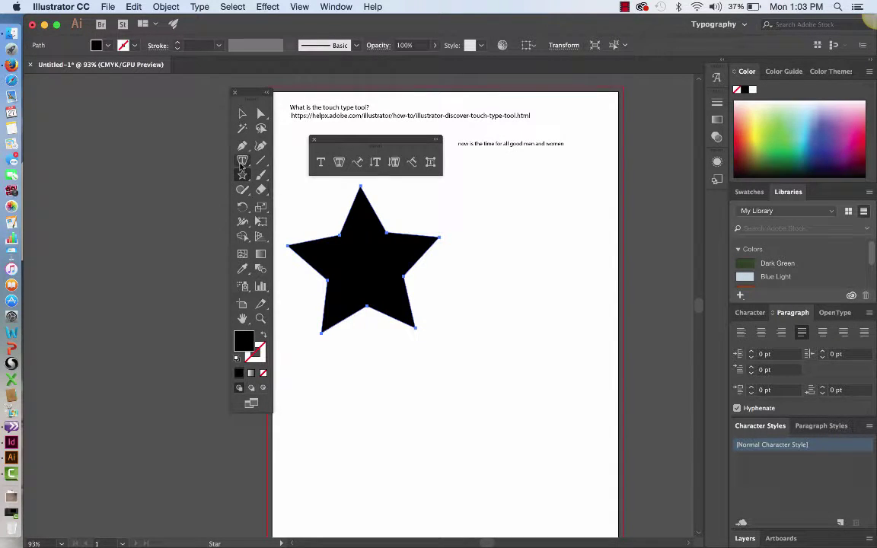
pyautogui.click(365, 197)
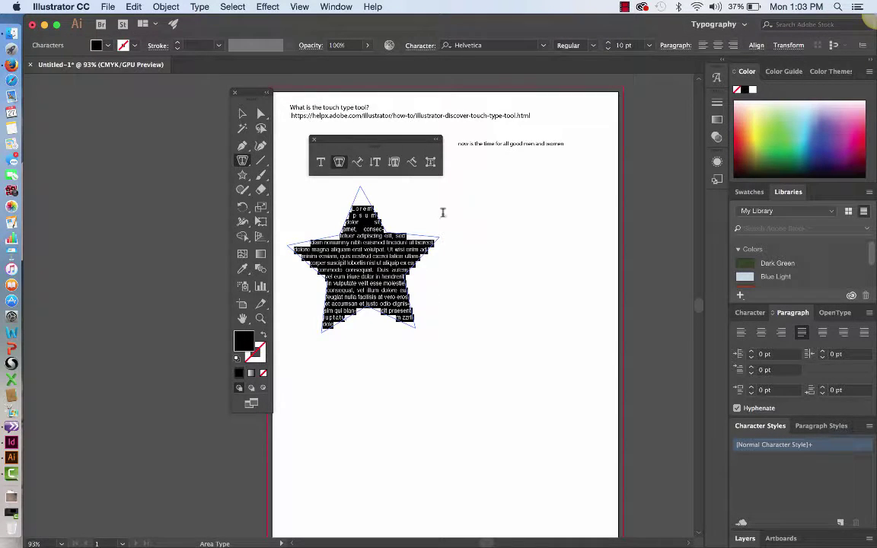
pyautogui.click(649, 46)
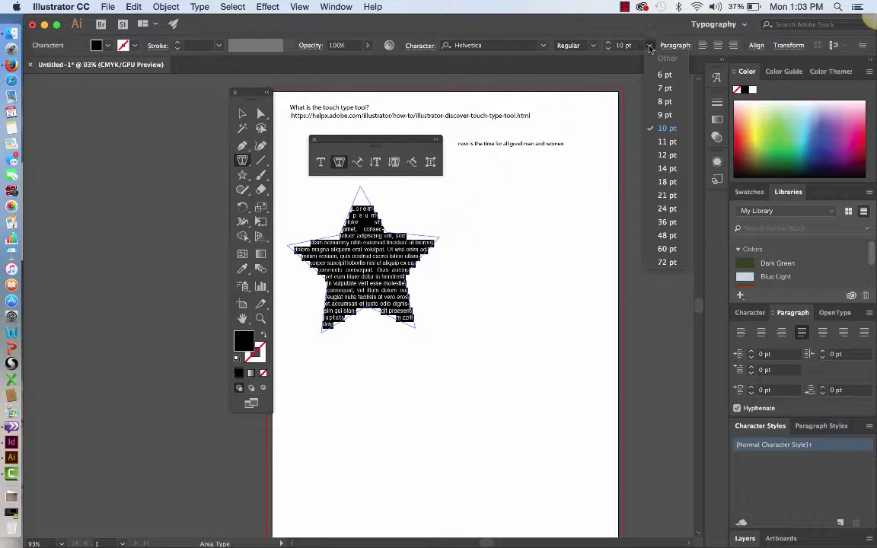
pyautogui.click(663, 115)
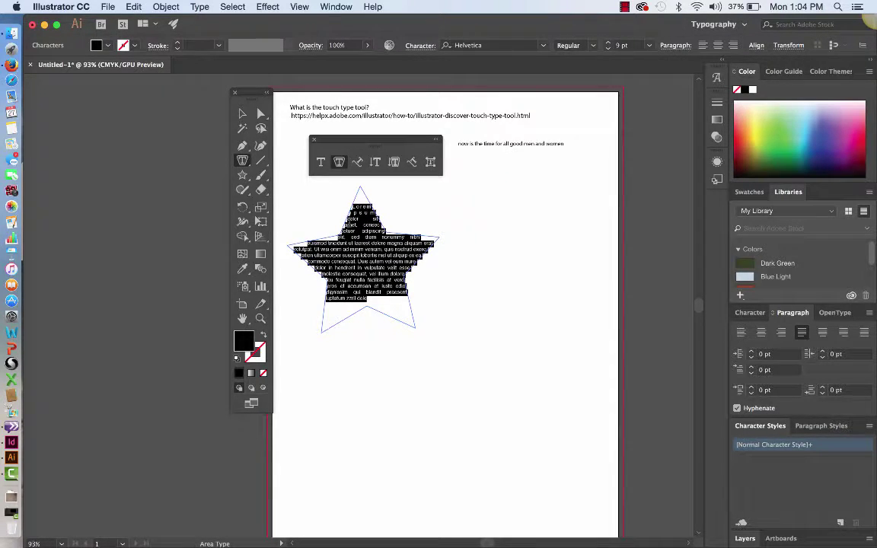
# Try justifying the star's text with the last line centred, and settle on left alignment
pyautogui.click(358, 200)
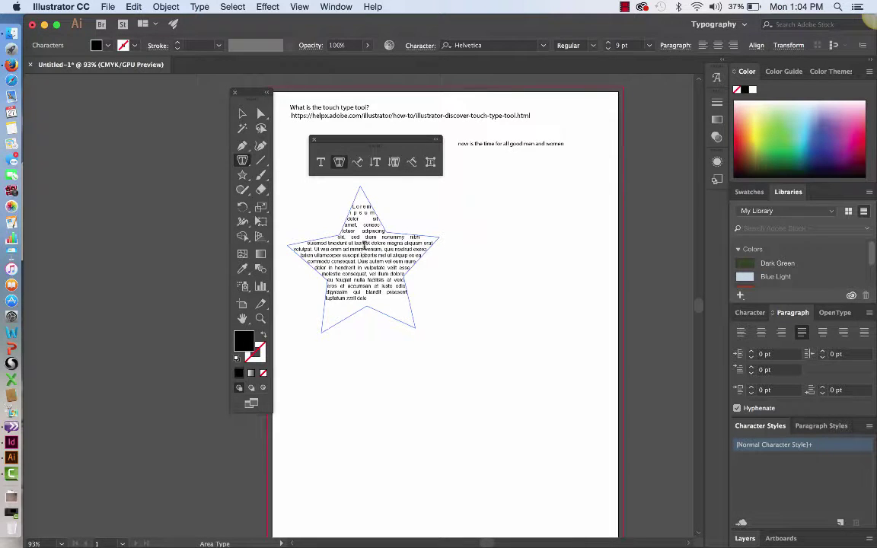
pyautogui.tripleClick(358, 249)
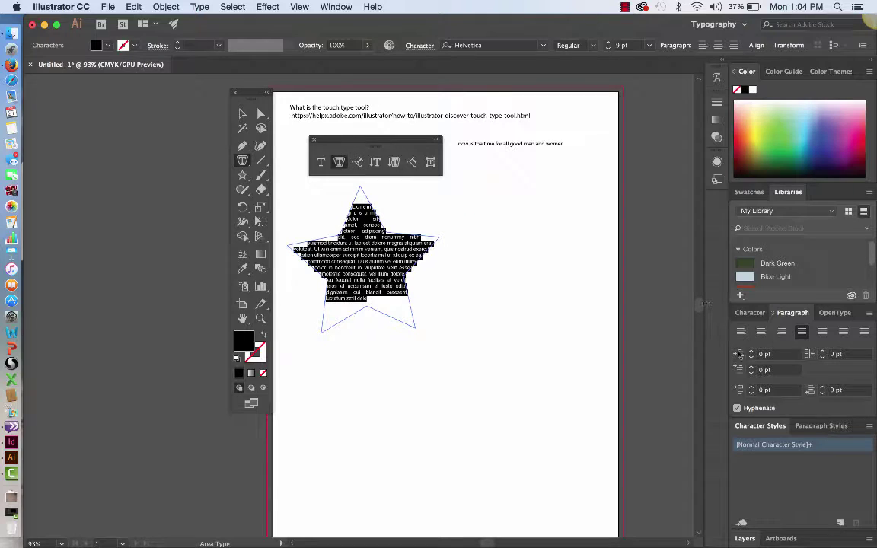
pyautogui.click(823, 334)
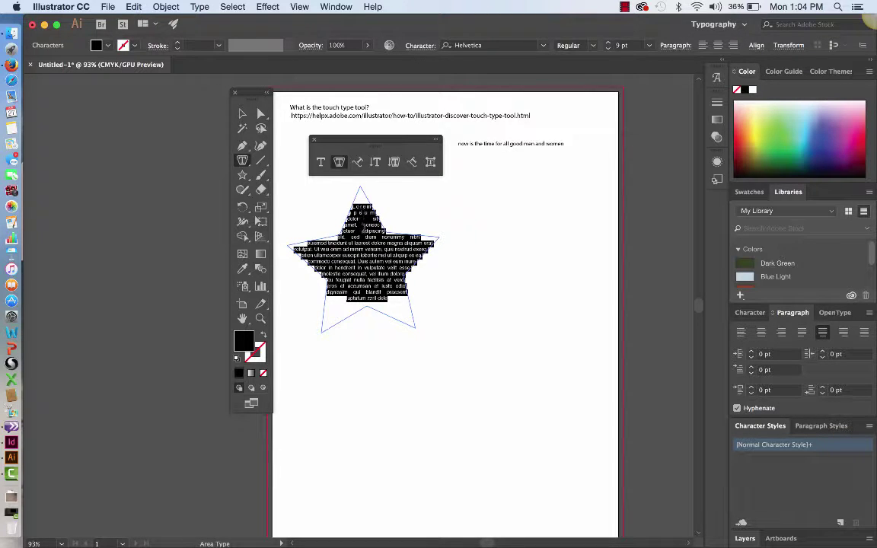
pyautogui.click(741, 333)
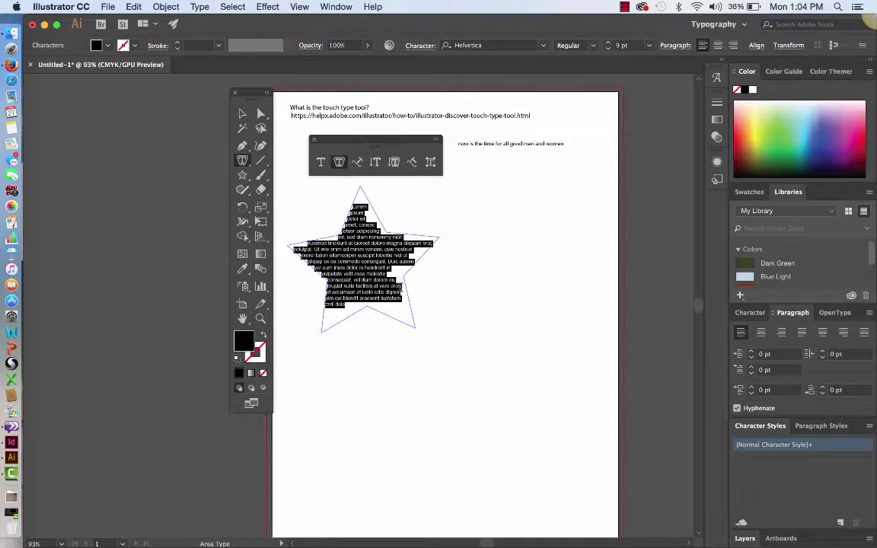
# Copy all the placeholder text in the star and paste it after the last word to fill the shape
pyautogui.click(360, 203)
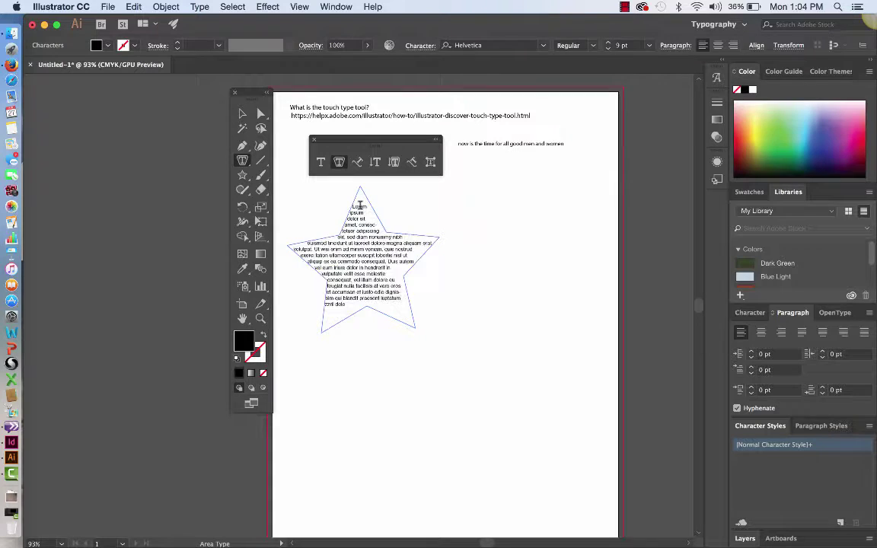
pyautogui.doubleClick(357, 206)
pyautogui.tripleClick(357, 205)
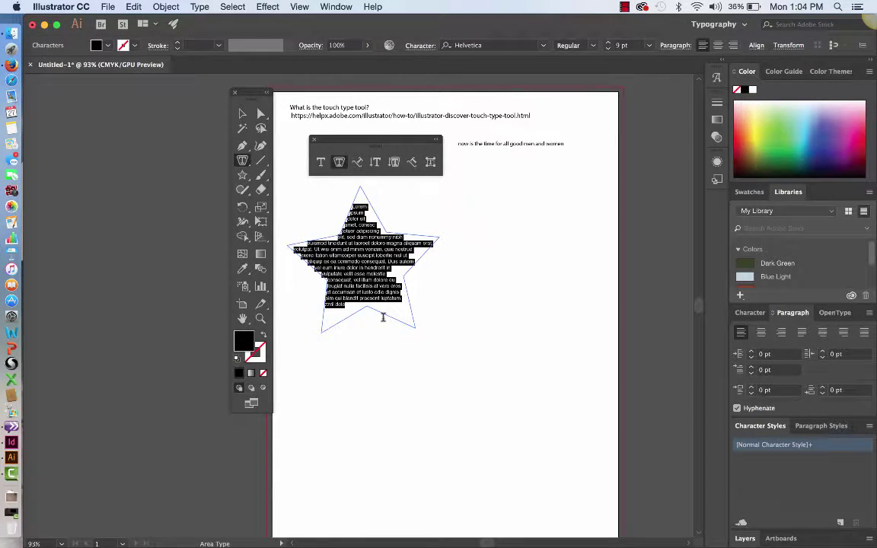
pyautogui.tripleClick(347, 307)
pyautogui.click(350, 306)
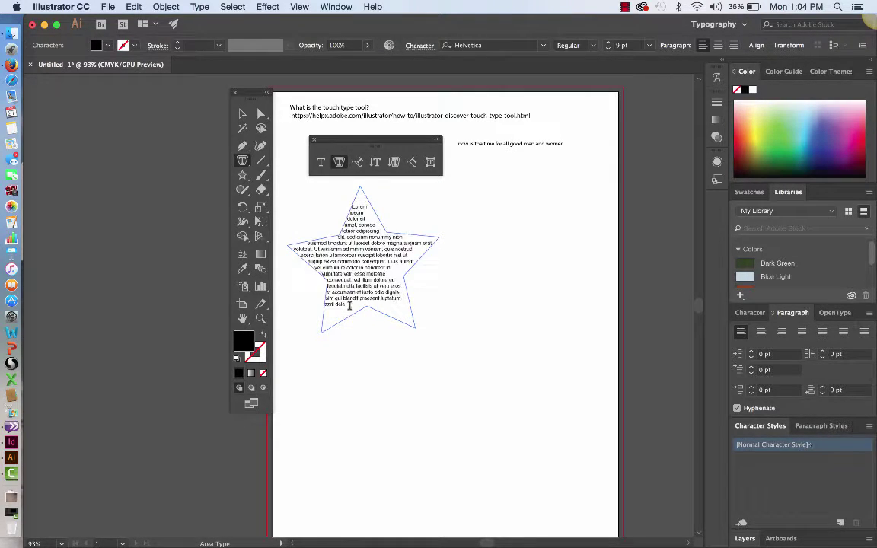
pyautogui.press('super+v')
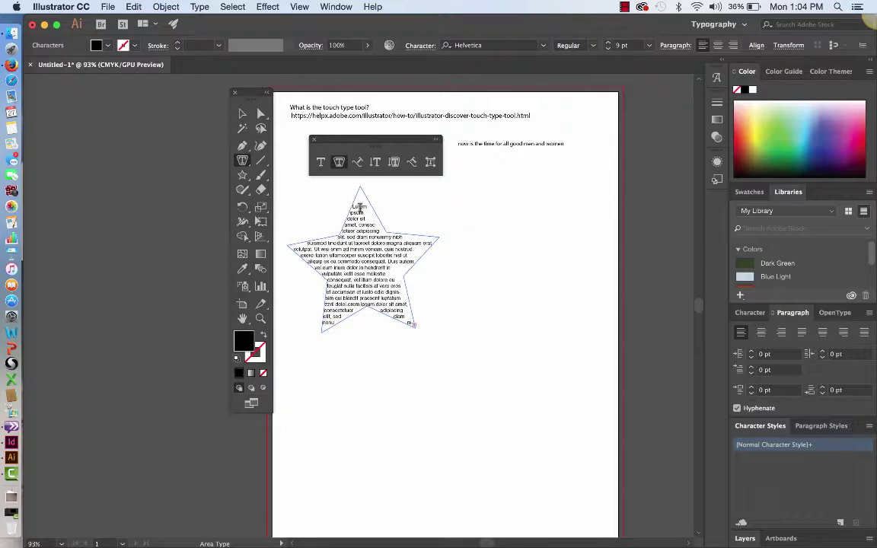
# Delete the star-shaped area text from the page
pyautogui.click(242, 113)
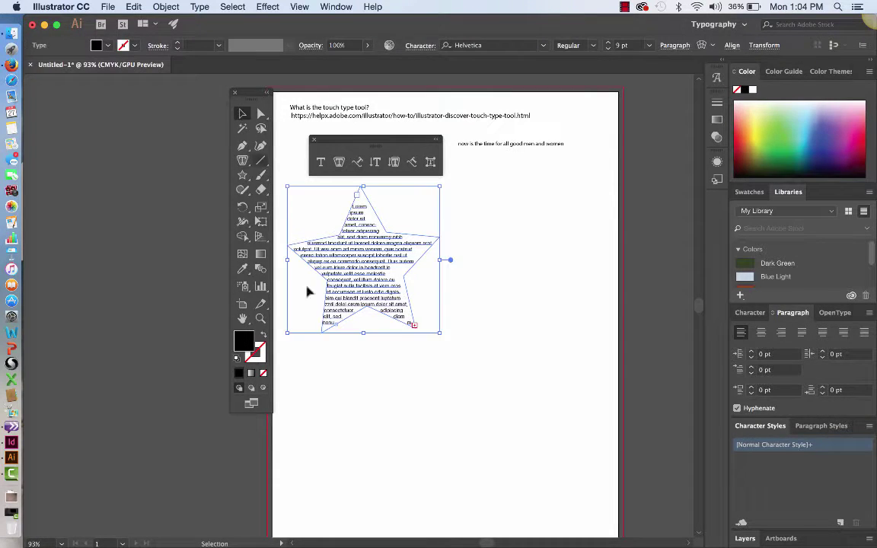
pyautogui.click(383, 374)
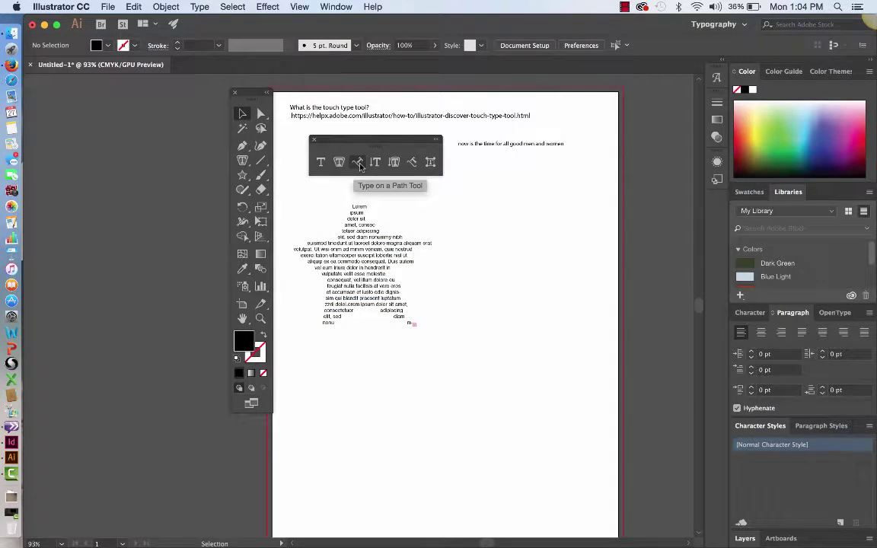
pyautogui.click(371, 279)
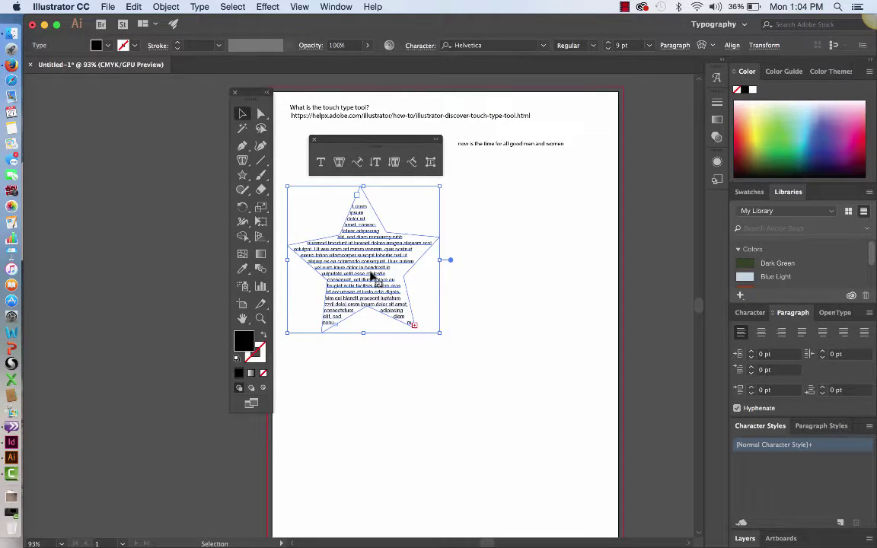
pyautogui.press('Delete')
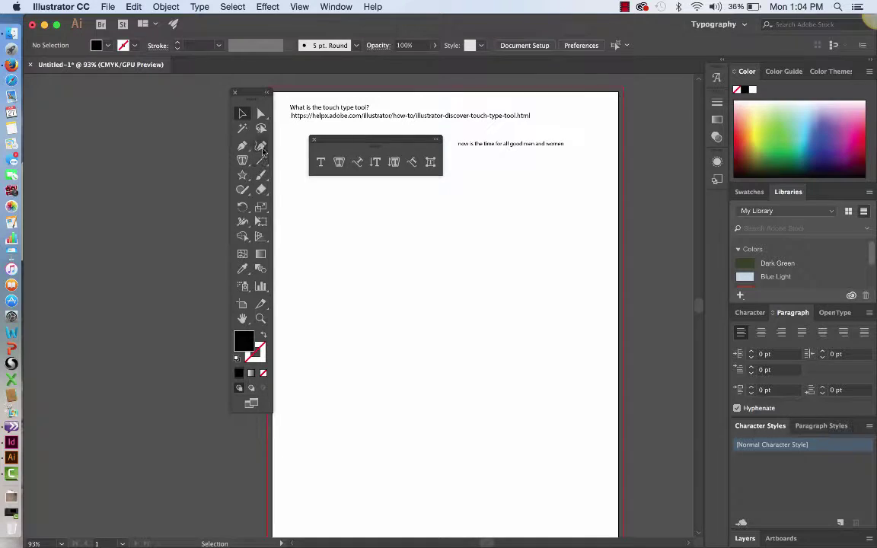
# Draw a freehand wavy path with deep curves across the middle of the page using the Pencil tool
pyautogui.click(242, 192)
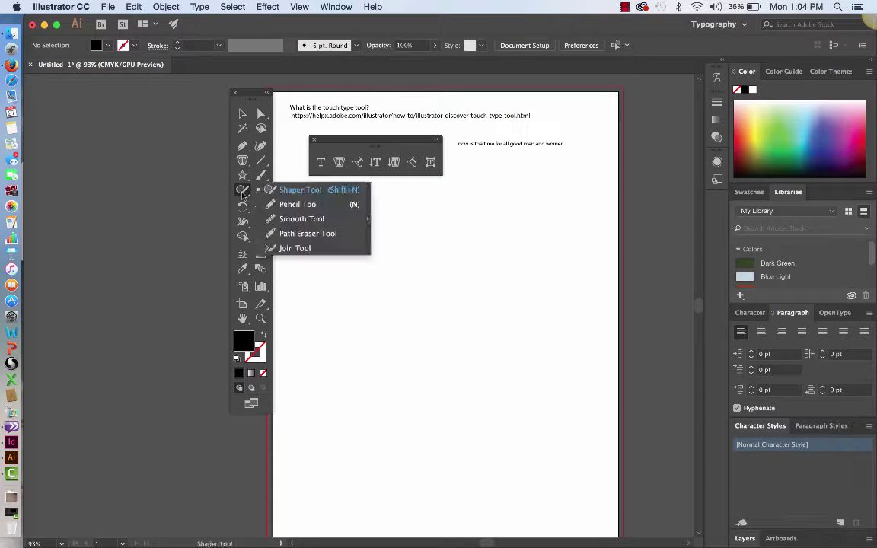
pyautogui.click(285, 204)
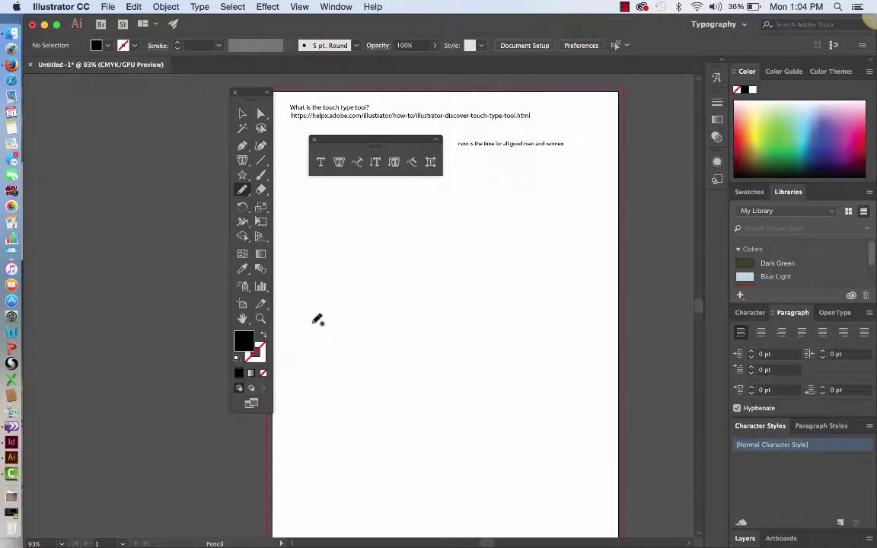
pyautogui.moveTo(300, 322)
pyautogui.mouseDown()
pyautogui.moveTo(328, 307)
pyautogui.moveTo(360, 323)
pyautogui.moveTo(392, 304)
pyautogui.moveTo(423, 306)
pyautogui.moveTo(454, 325)
pyautogui.moveTo(481, 311)
pyautogui.moveTo(510, 327)
pyautogui.moveTo(573, 322)
pyautogui.moveTo(592, 287)
pyautogui.mouseUp()
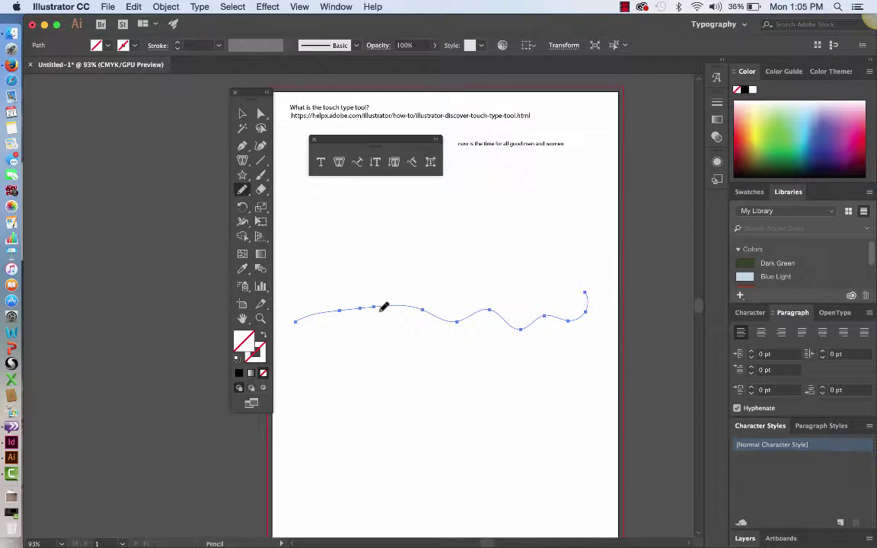
pyautogui.press('super+z')
pyautogui.moveTo(303, 331)
pyautogui.mouseDown()
pyautogui.moveTo(350, 277)
pyautogui.moveTo(406, 354)
pyautogui.moveTo(431, 292)
pyautogui.moveTo(454, 274)
pyautogui.moveTo(479, 332)
pyautogui.moveTo(511, 370)
pyautogui.moveTo(528, 290)
pyautogui.moveTo(558, 278)
pyautogui.mouseUp()
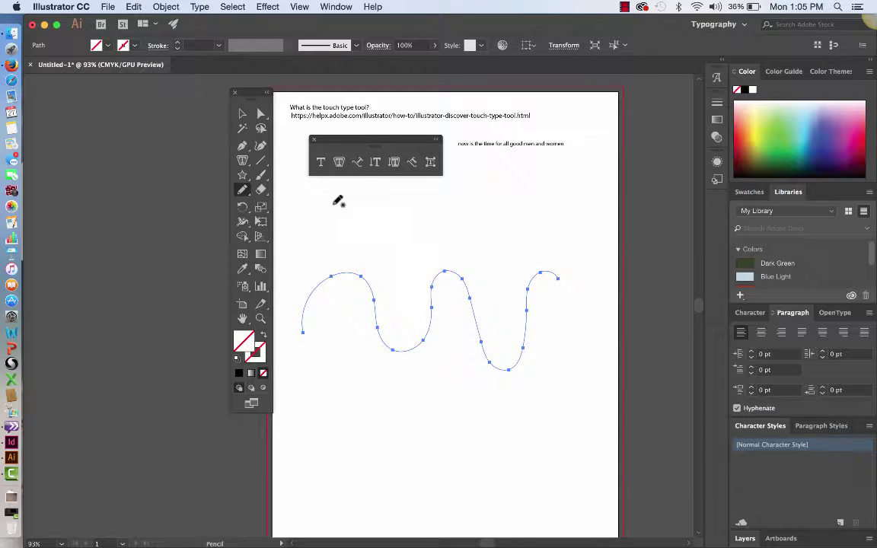
# Run placeholder text along the wavy path with the Type on a Path tool, and leave it deselected
pyautogui.click(358, 164)
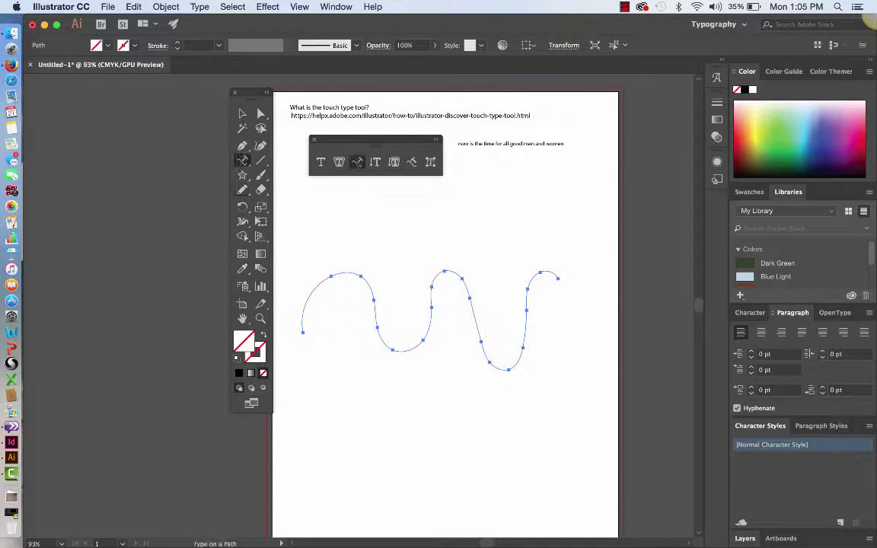
pyautogui.click(305, 300)
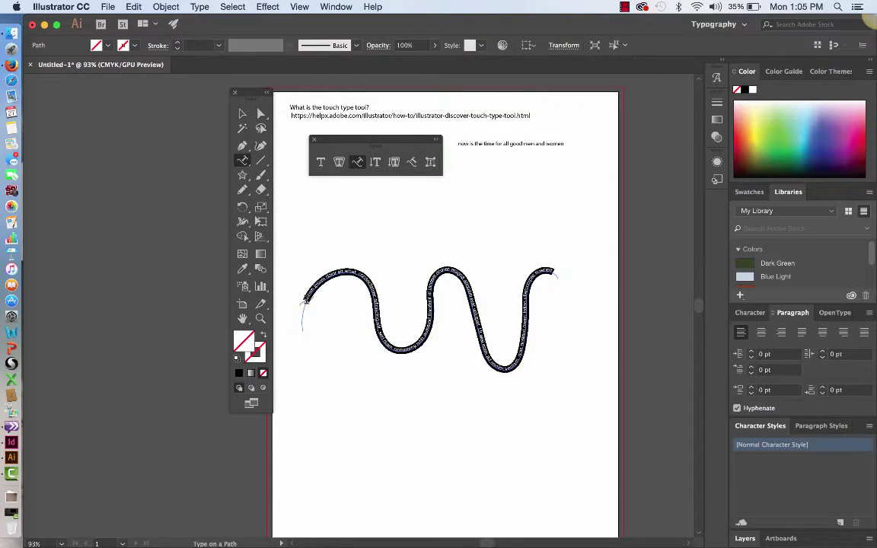
pyautogui.click(243, 114)
pyautogui.click(386, 435)
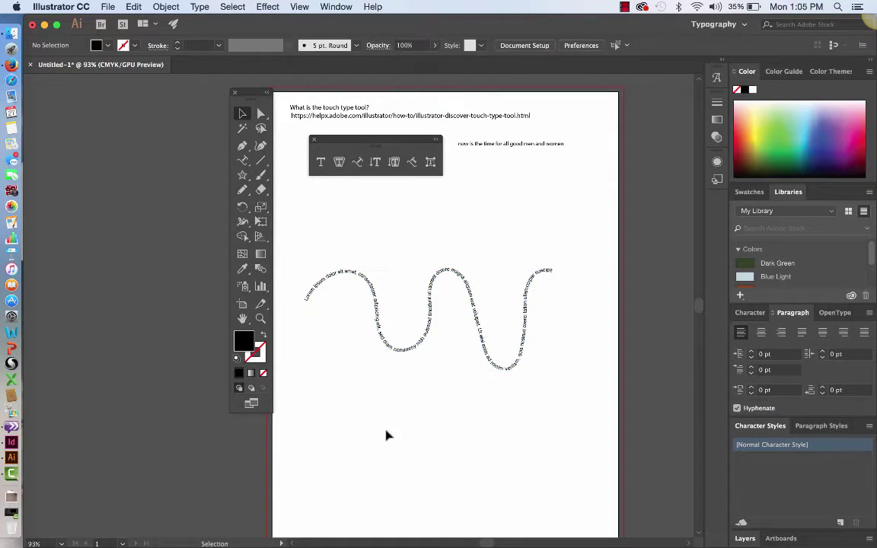
# Replace the wavy path text with a large, tilted black five-pointed star positioned in the middle of the page
pyautogui.click(410, 353)
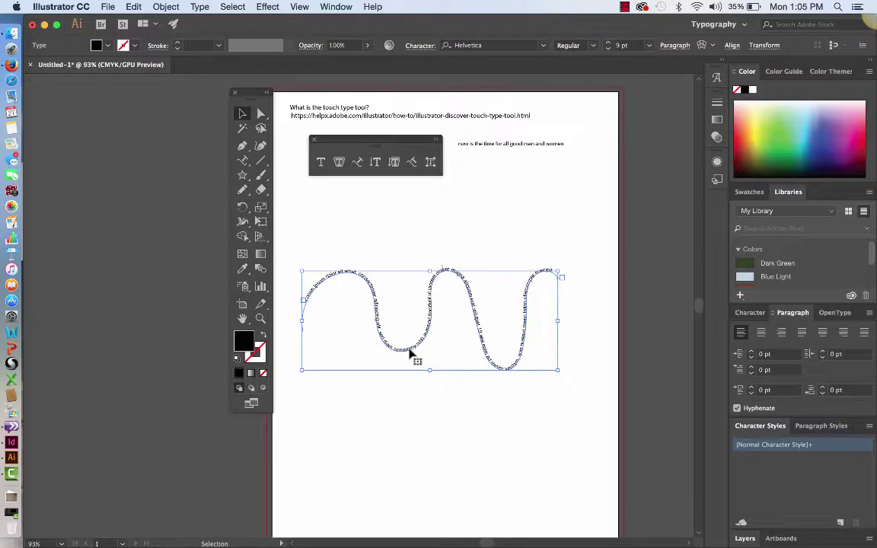
pyautogui.press('Delete')
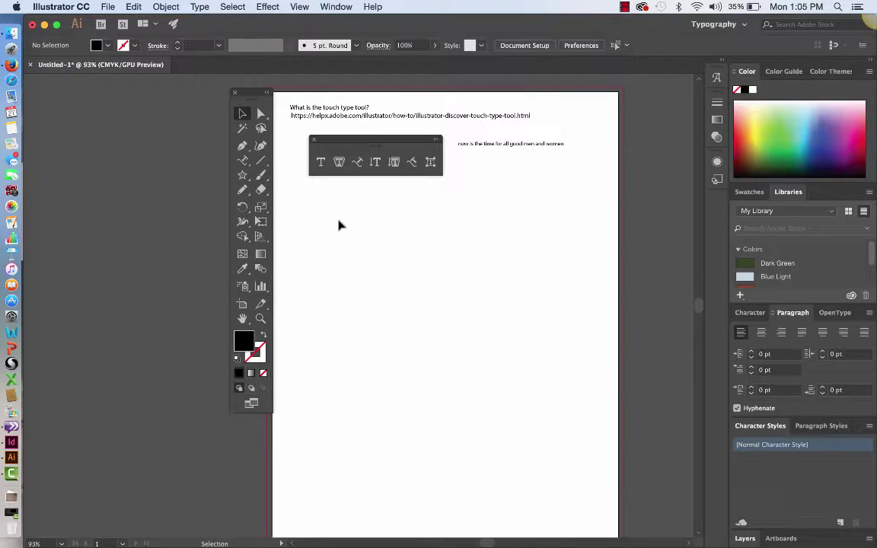
pyautogui.click(242, 175)
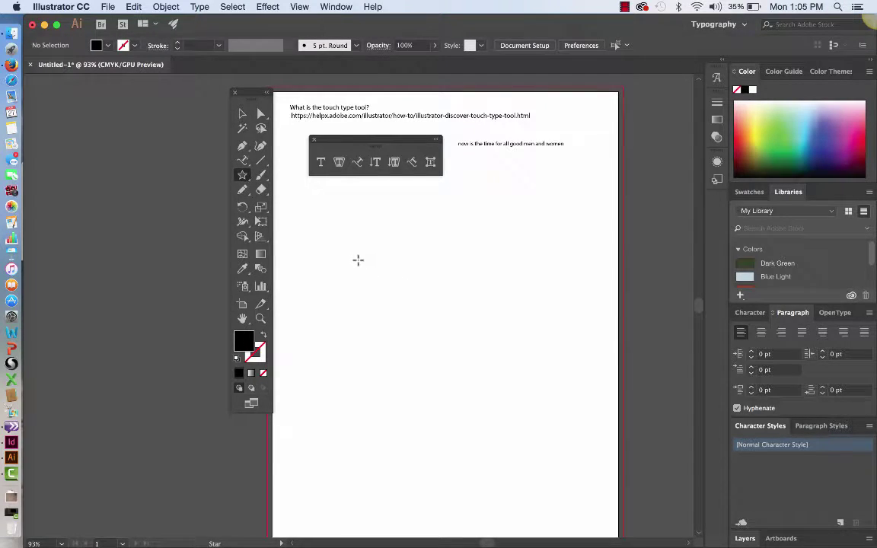
pyautogui.moveTo(358, 258); pyautogui.dragTo(502, 345)
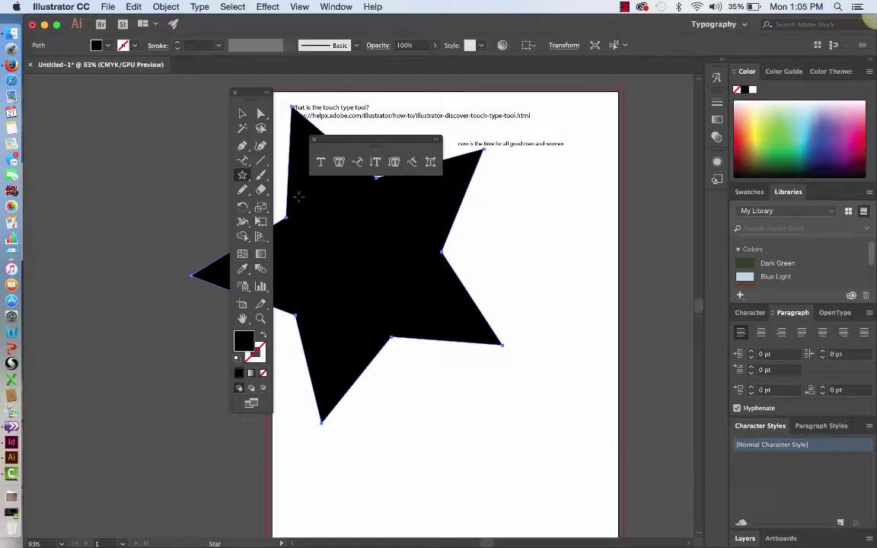
pyautogui.press('v')
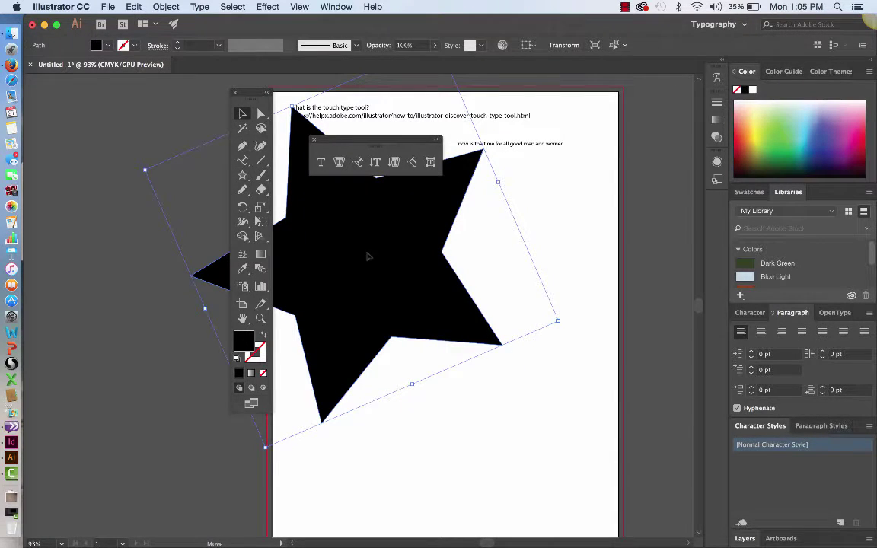
pyautogui.moveTo(364, 248); pyautogui.dragTo(453, 347)
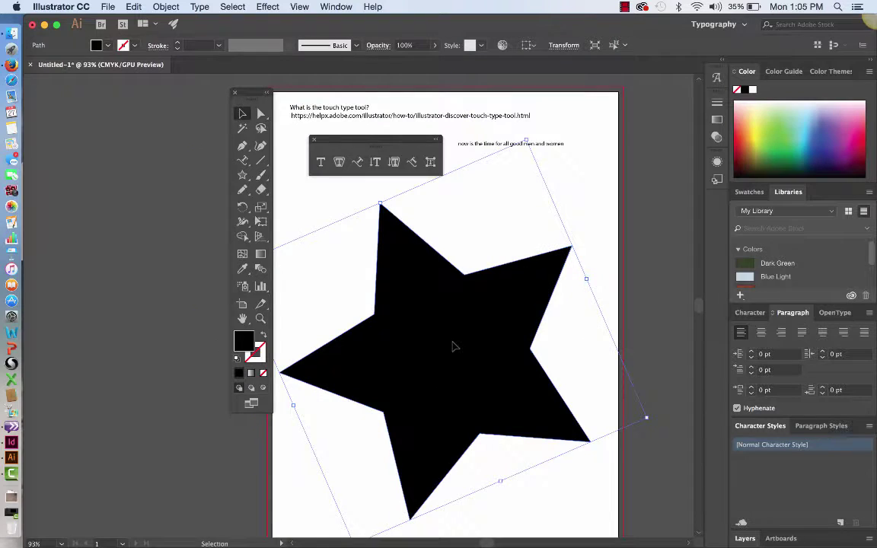
# Run placeholder text around the large star's outline with the Type on a Path tool, starting near its upper-left point
pyautogui.click(242, 159)
pyautogui.click(379, 226)
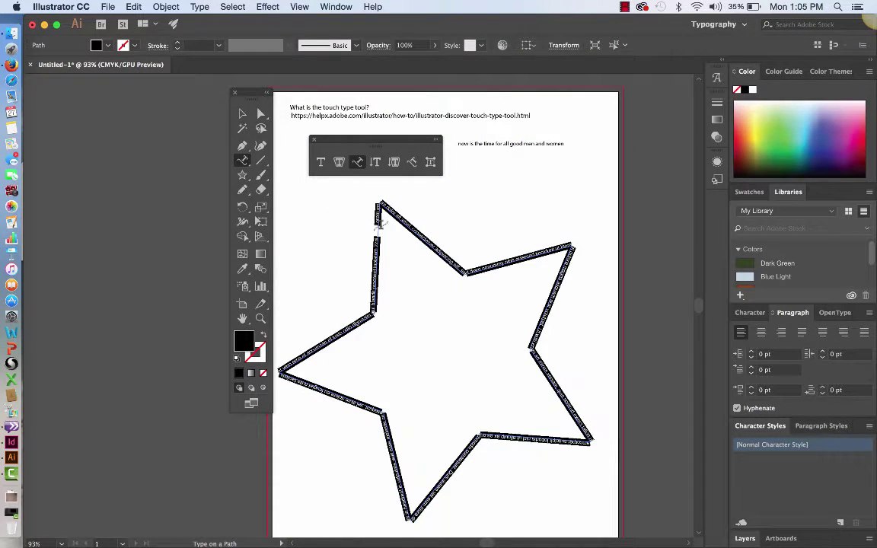
# Select the star's path text and open its Type on a Path options, keeping the dialog clear of the star
pyautogui.click(243, 113)
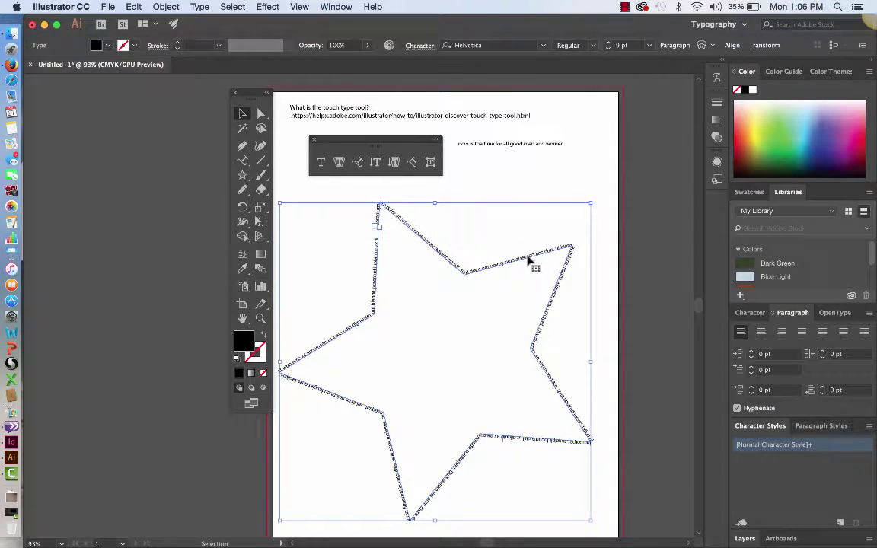
pyautogui.doubleClick(357, 162)
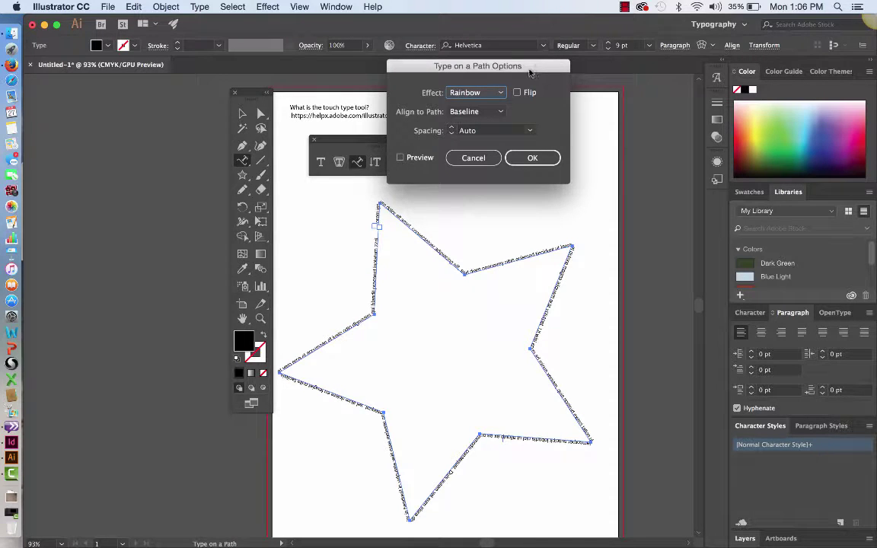
pyautogui.moveTo(529, 66); pyautogui.dragTo(662, 96)
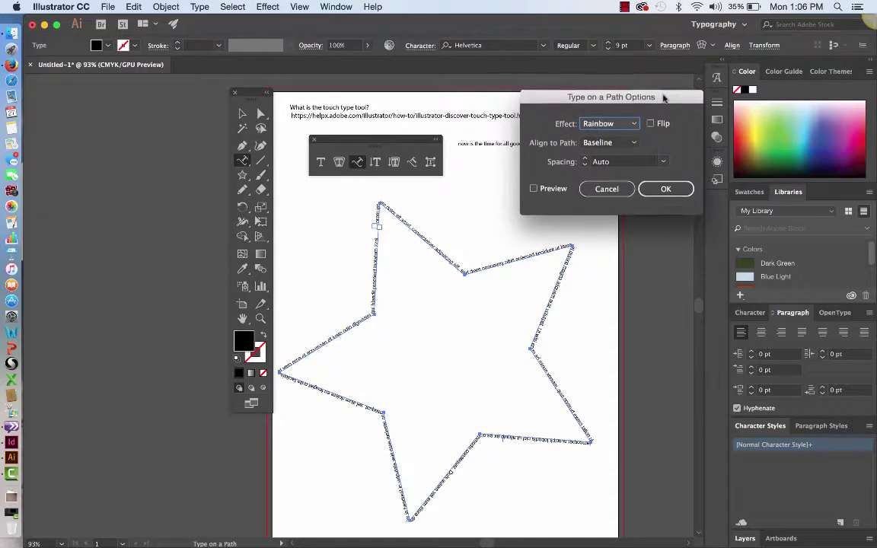
# Preview the Skew effect on the star's path text and restore the Rainbow effect
pyautogui.click(635, 126)
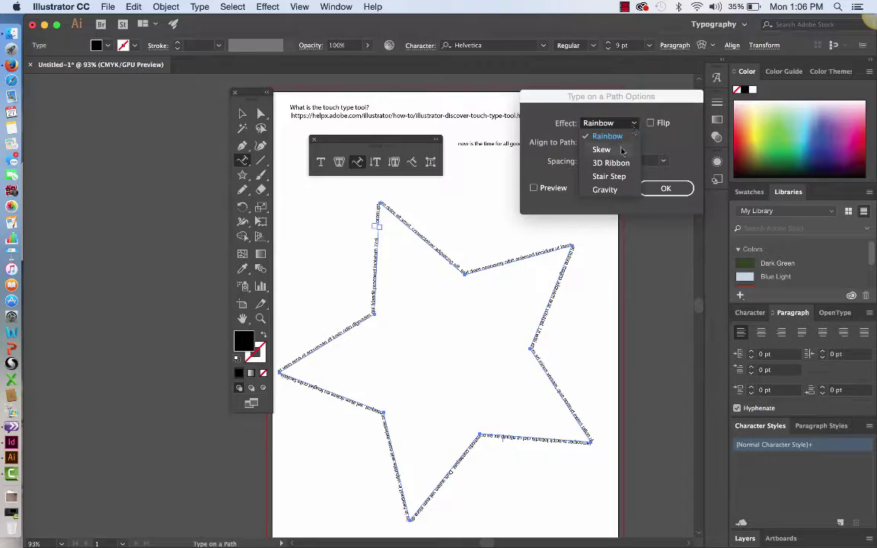
pyautogui.press('Escape')
pyautogui.press('Down')
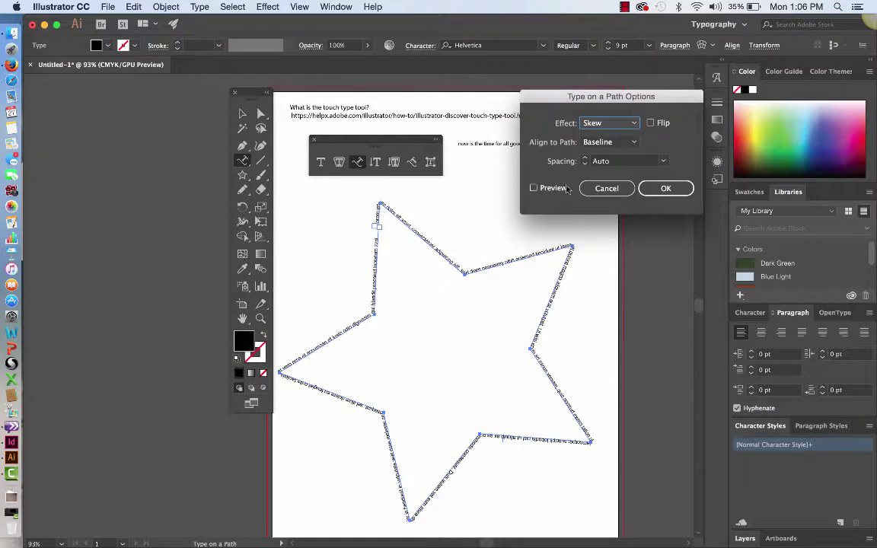
pyautogui.click(534, 188)
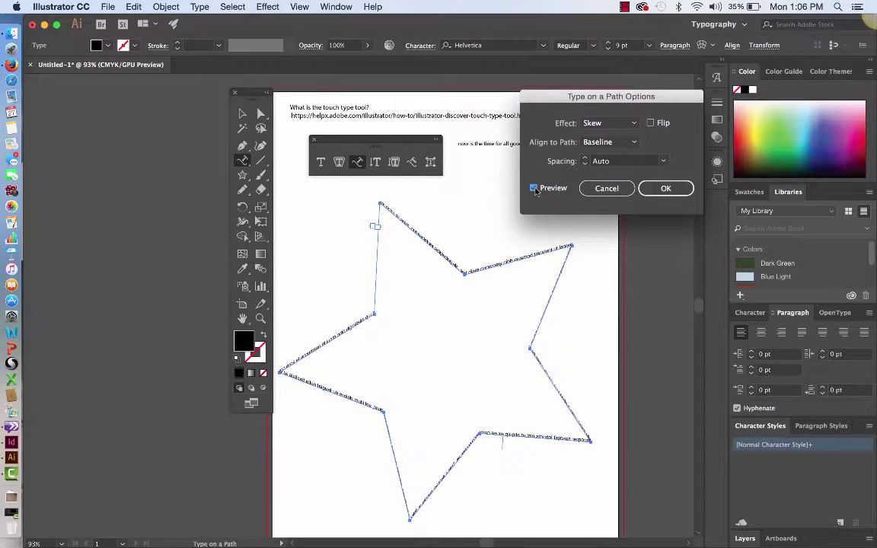
pyautogui.click(632, 123)
pyautogui.click(628, 134)
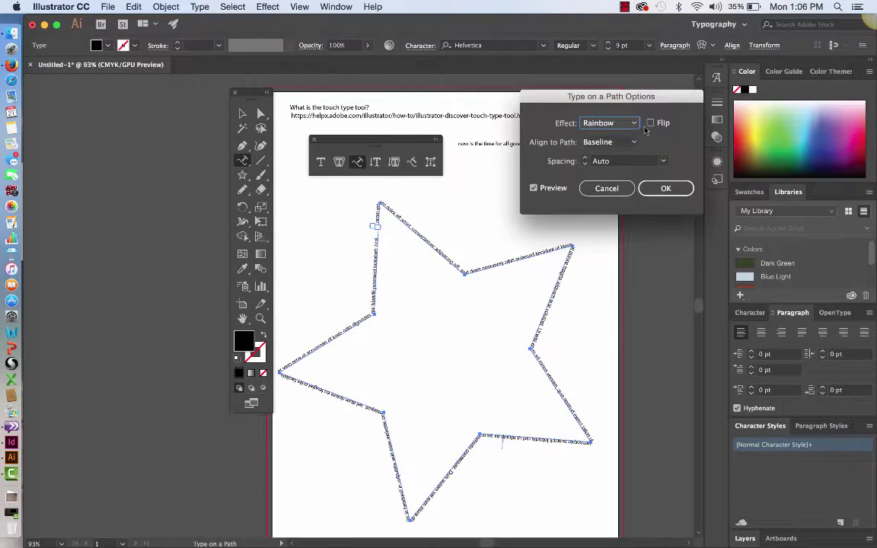
# Try flipping the star's text with Ascender alignment to the path, and turn the flip off again
pyautogui.click(651, 123)
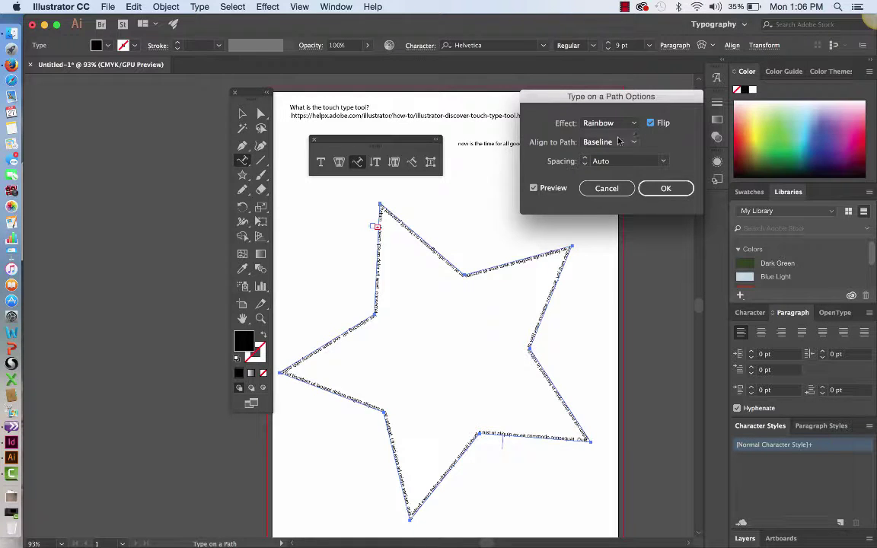
pyautogui.click(627, 143)
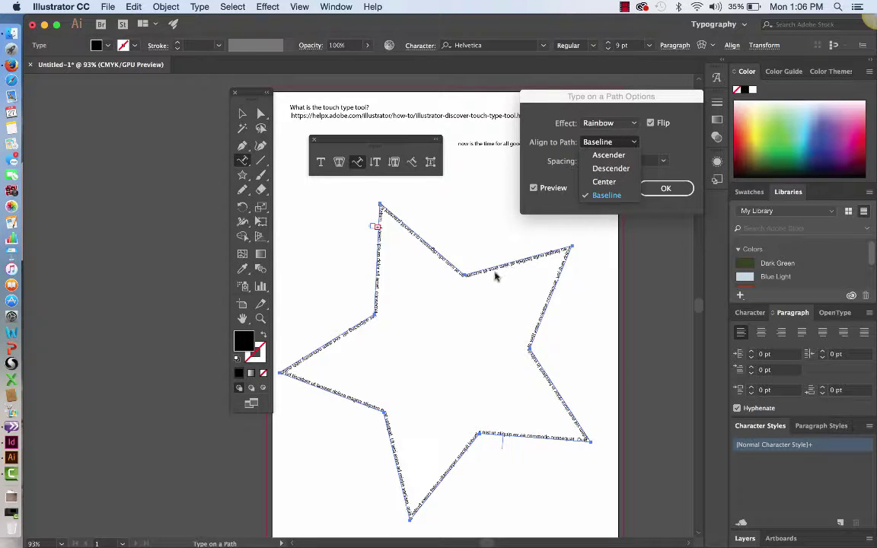
pyautogui.click(607, 156)
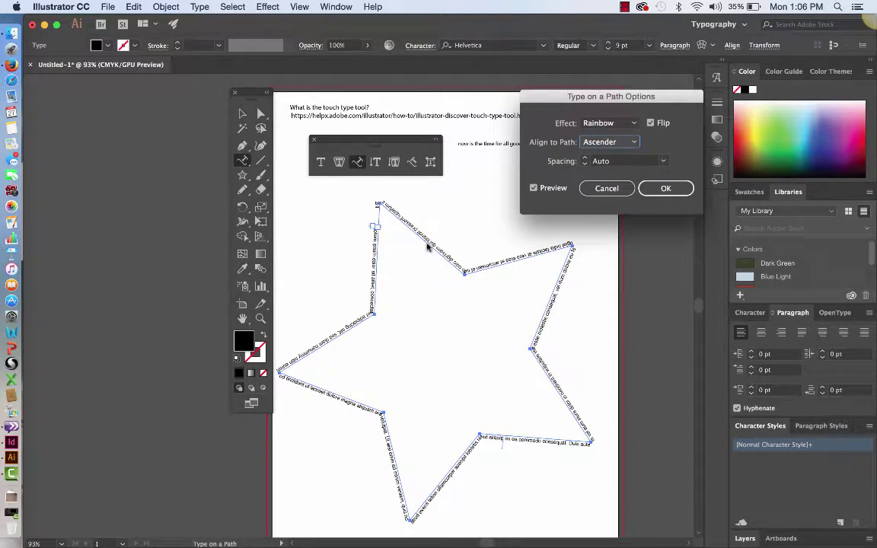
pyautogui.click(651, 123)
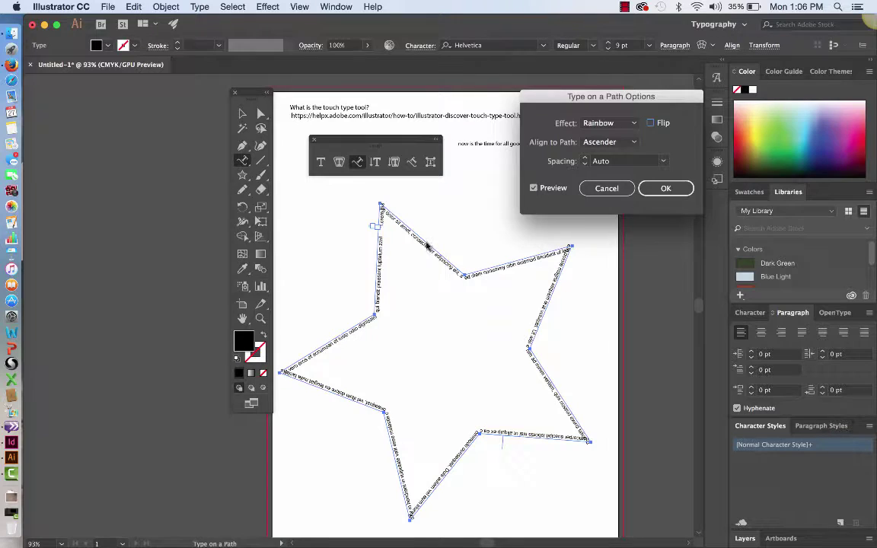
# Align the star's text to the center of its path and apply the options
pyautogui.click(634, 144)
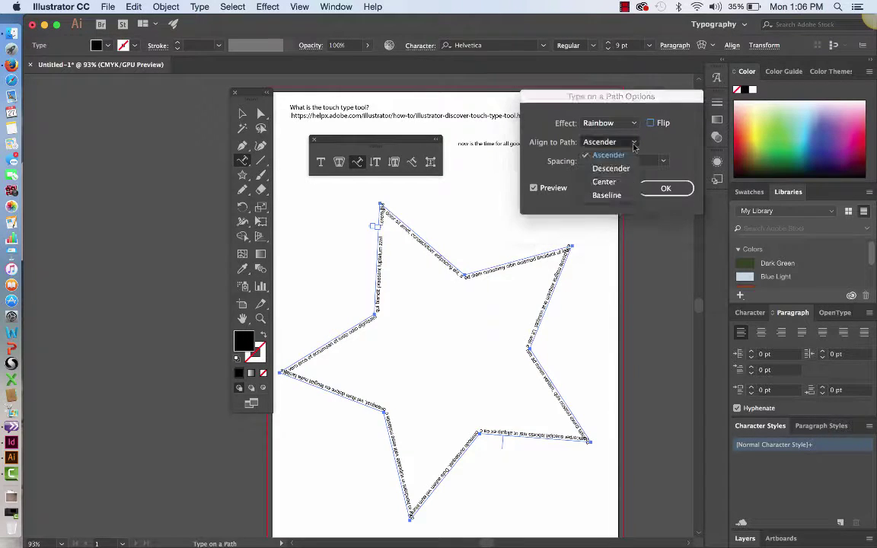
pyautogui.click(617, 183)
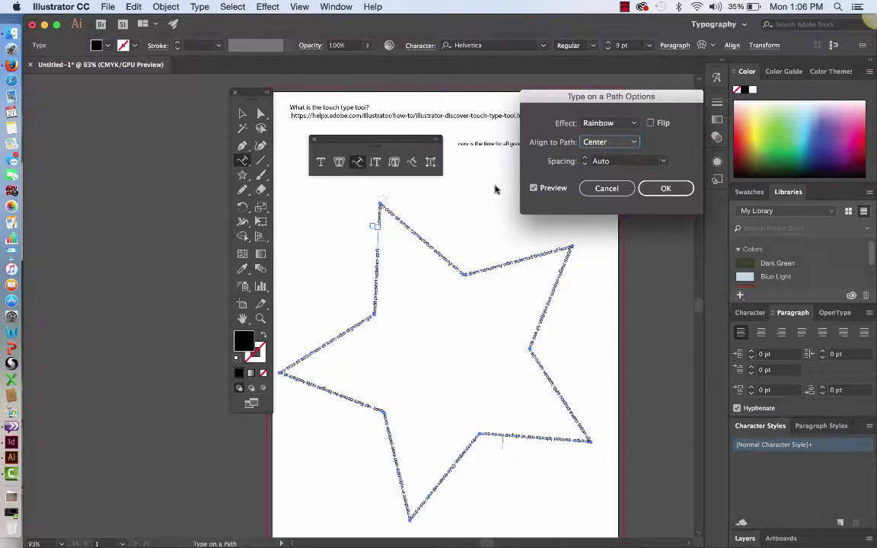
pyautogui.click(672, 196)
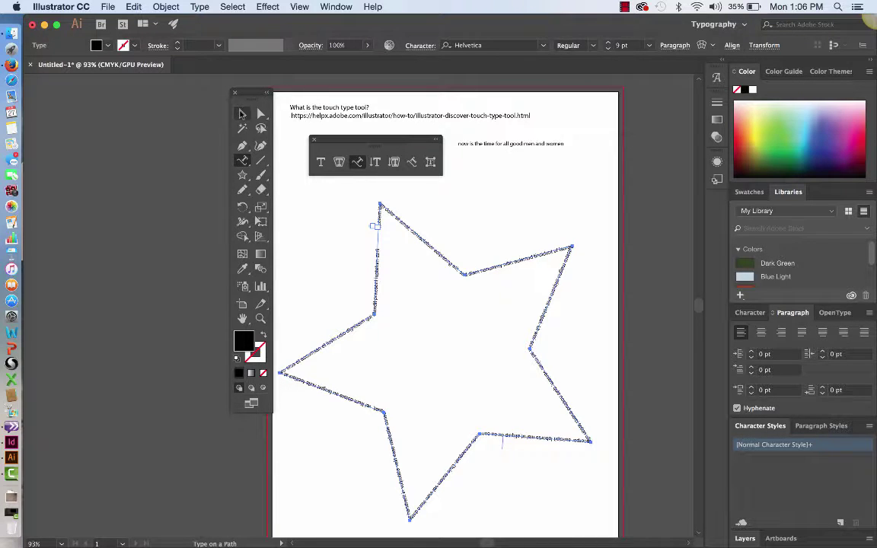
# Replace the star text with vertical placeholder text in the upper-left area of the page, using the Vertical Type tool
pyautogui.click(242, 113)
pyautogui.press('Delete')
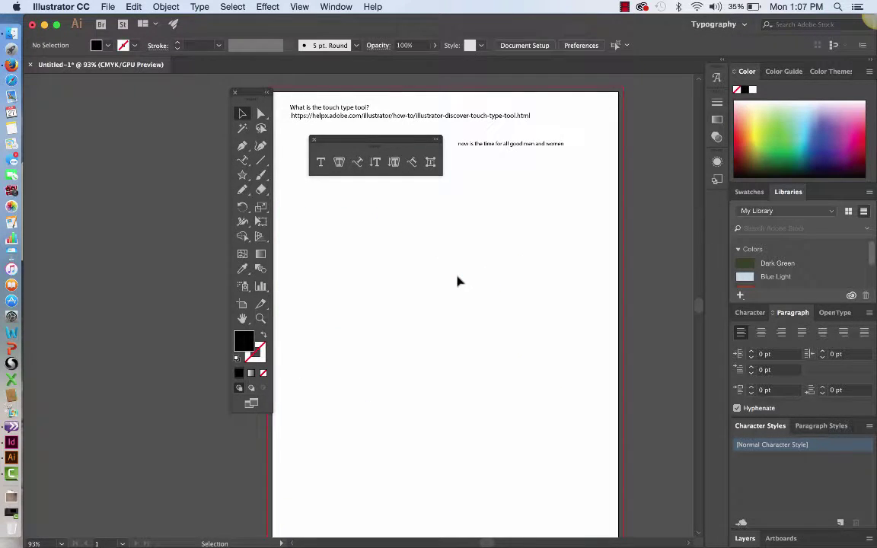
pyautogui.click(376, 162)
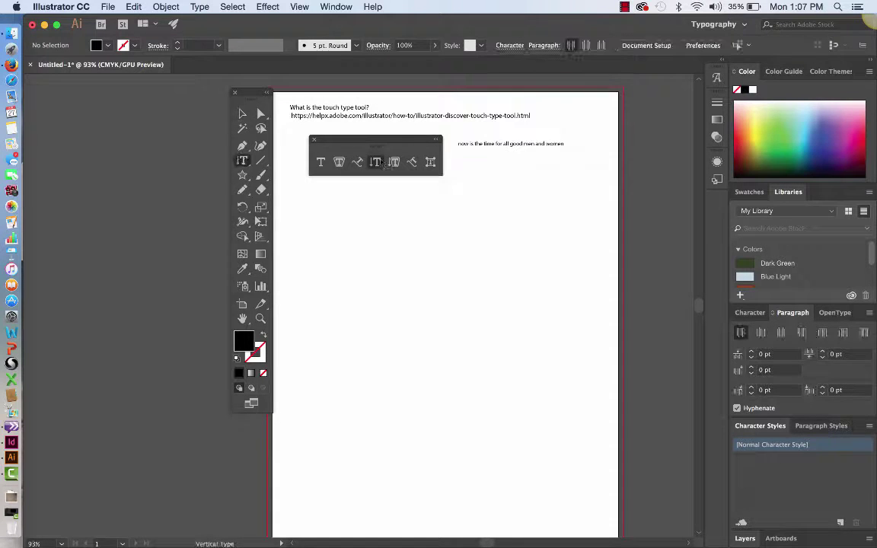
pyautogui.click(345, 220)
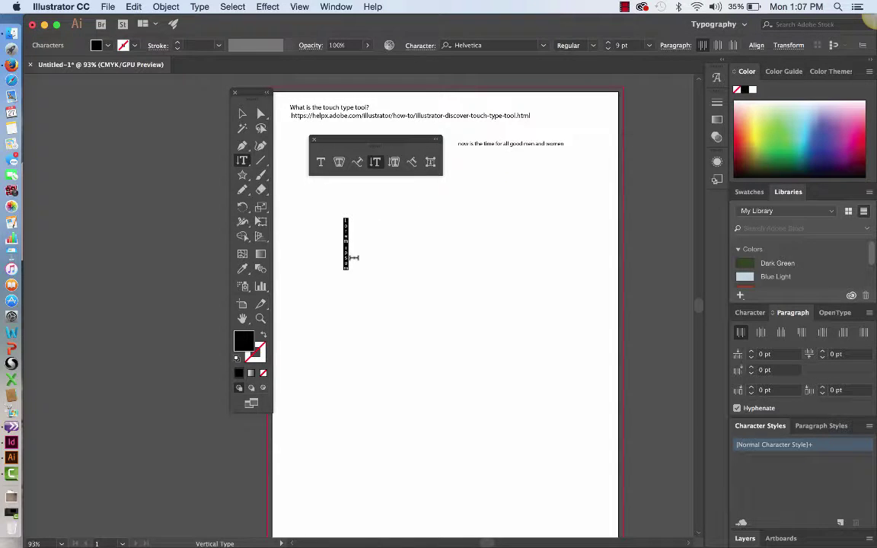
# Enlarge the vertical "Lorem ipsum" text to 41 pt
pyautogui.press('super+shift+period')
pyautogui.press('super+shift+period')
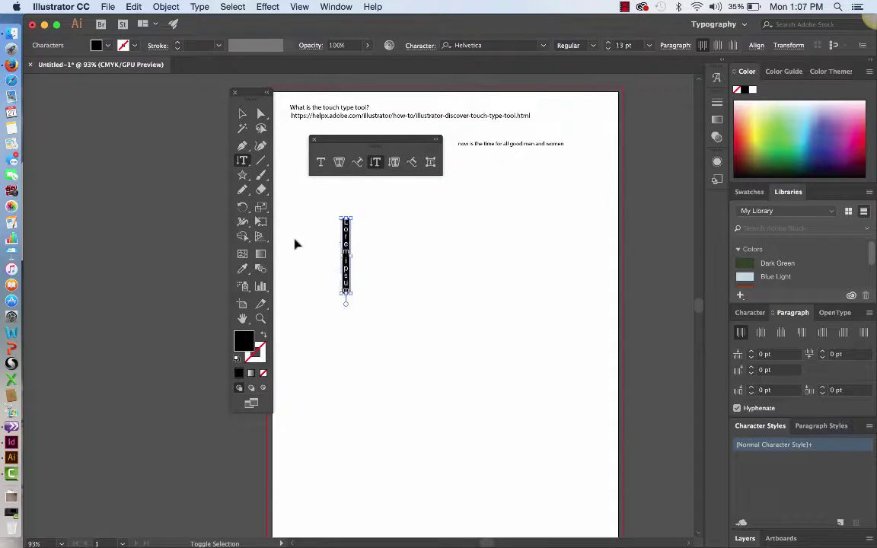
pyautogui.press('super+shift+period')
pyautogui.press('super+shift+period')
pyautogui.press('super+shift+period')
pyautogui.press('super+shift+period')
pyautogui.press('super+shift+period')
pyautogui.press('super+shift+period')
pyautogui.press('super+shift+period')
pyautogui.press('super+shift+period')
pyautogui.press('super+shift+period')
pyautogui.press('super+shift+period')
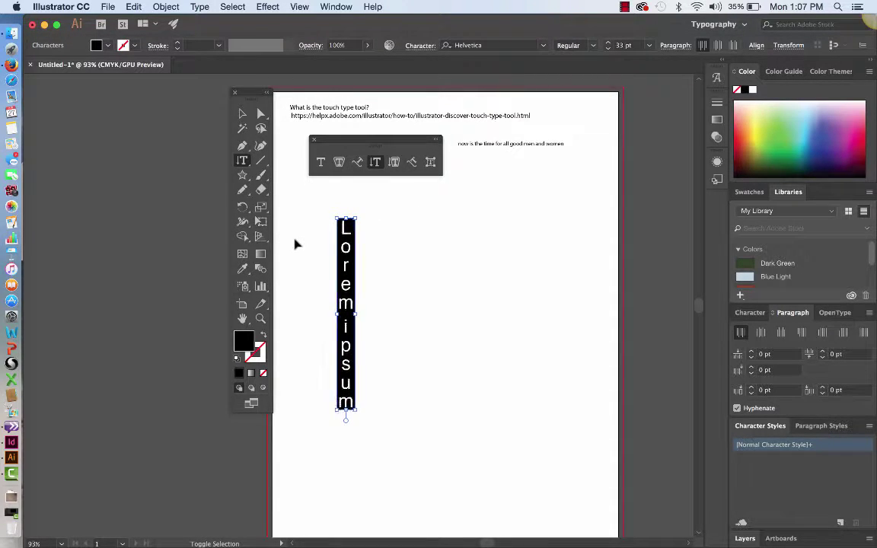
pyautogui.press('super+shift+period')
pyautogui.press('super+shift+period')
pyautogui.press('super+shift+period')
pyautogui.press('super+shift+period')
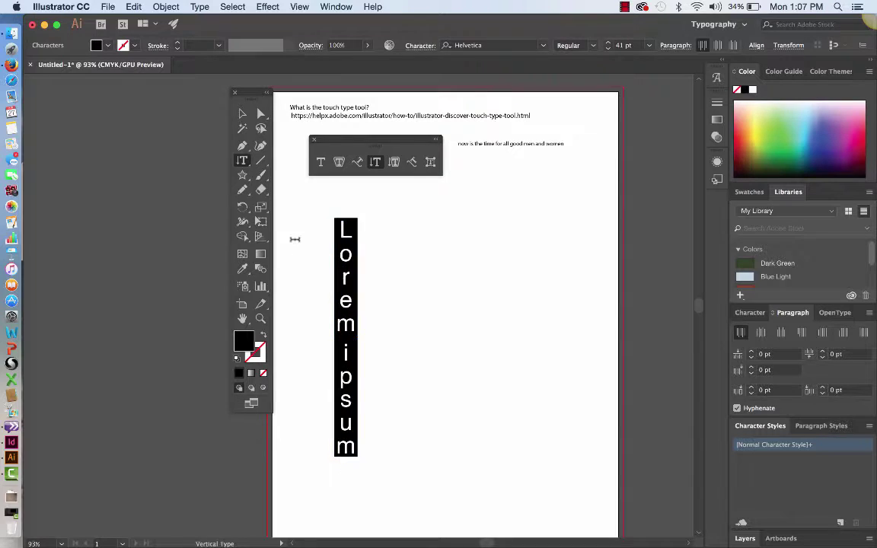
# Move the vertical "Lorem ipsum" text off the page onto the pasteboard beside its left edge, and deselect it
pyautogui.click(241, 117)
pyautogui.click(394, 284)
pyautogui.click(348, 324)
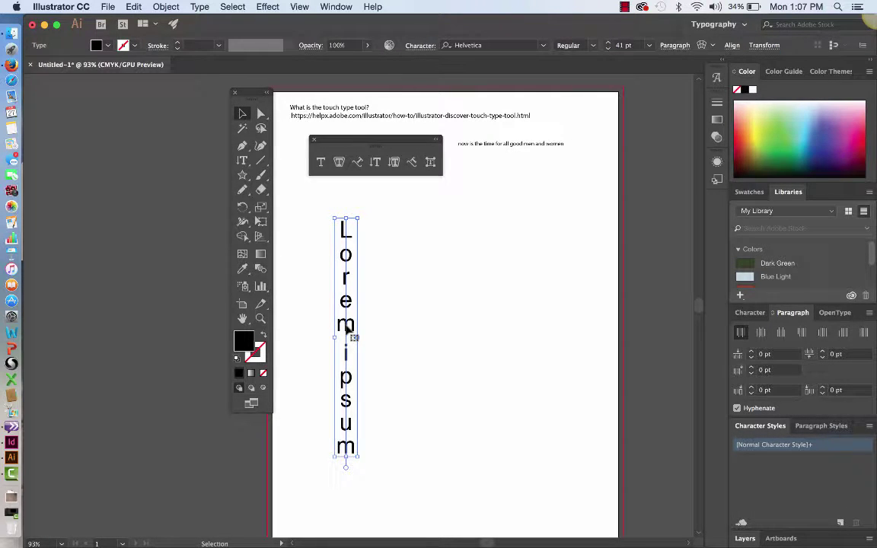
pyautogui.moveTo(345, 326); pyautogui.dragTo(156, 272)
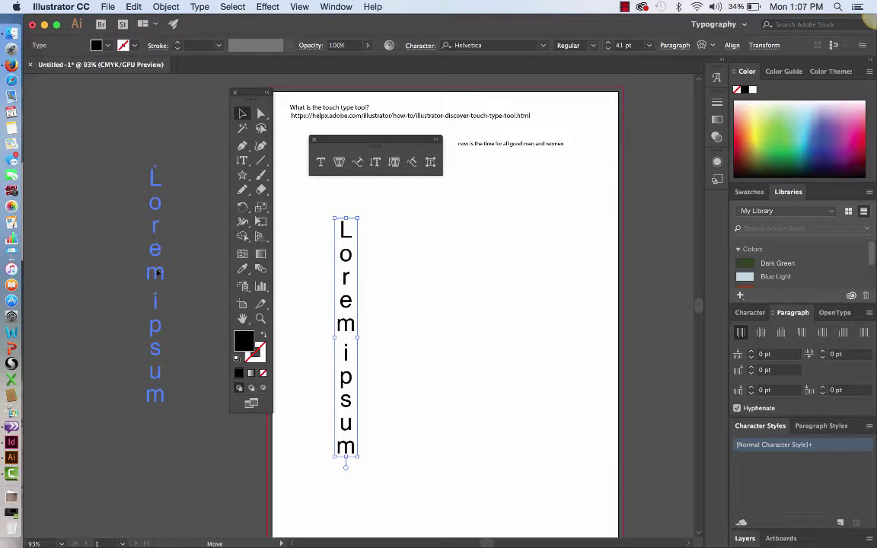
pyautogui.click(353, 240)
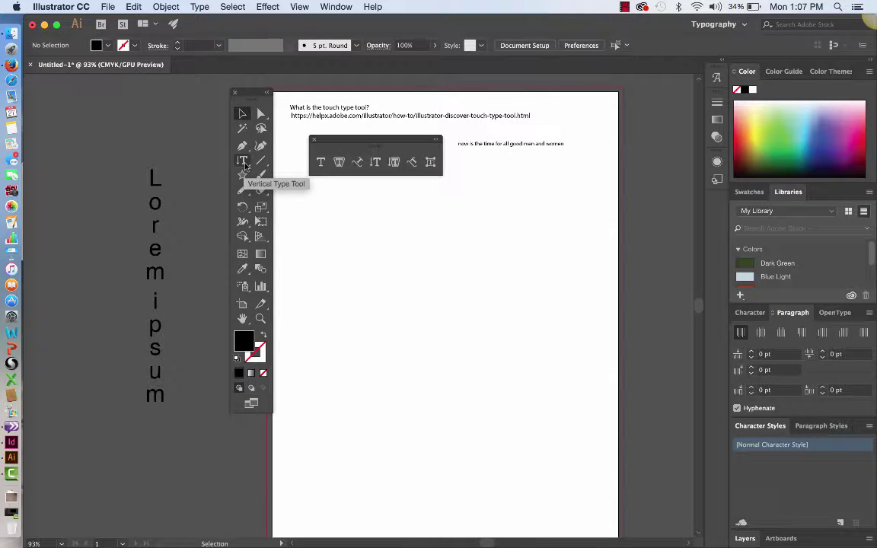
# Draw a tall, narrow black rectangle about 1.14 by 7.12 in on the left part of the page, keeping the Transform panel clear of it
pyautogui.click(394, 161)
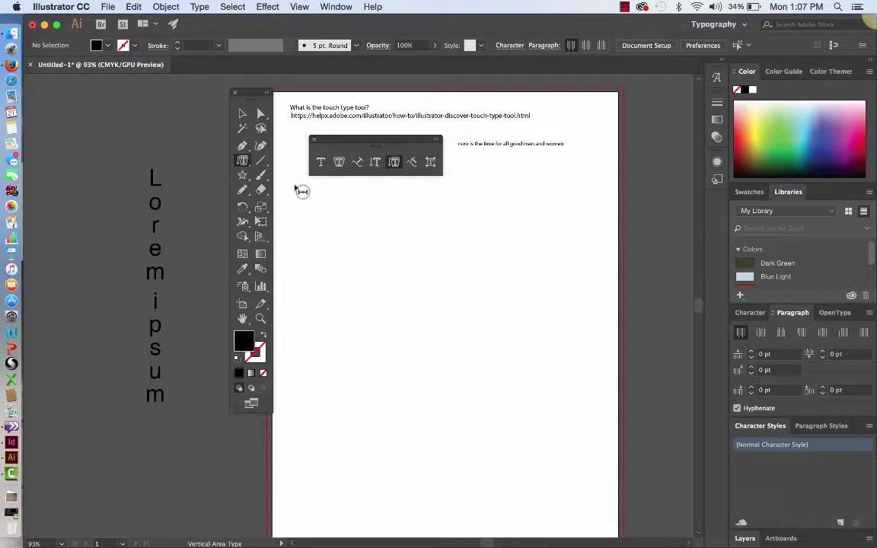
pyautogui.click(243, 176)
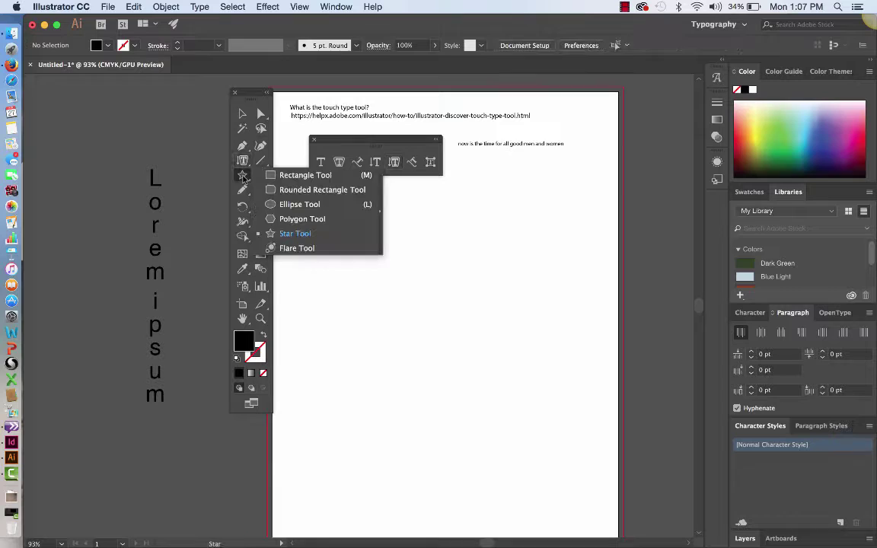
pyautogui.click(288, 175)
pyautogui.moveTo(311, 204); pyautogui.dragTo(358, 495)
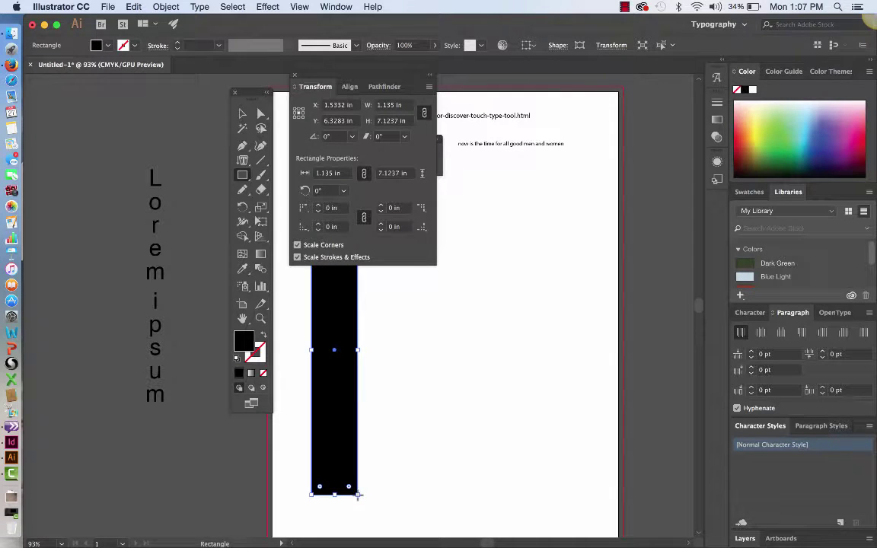
pyautogui.moveTo(316, 74); pyautogui.dragTo(671, 107)
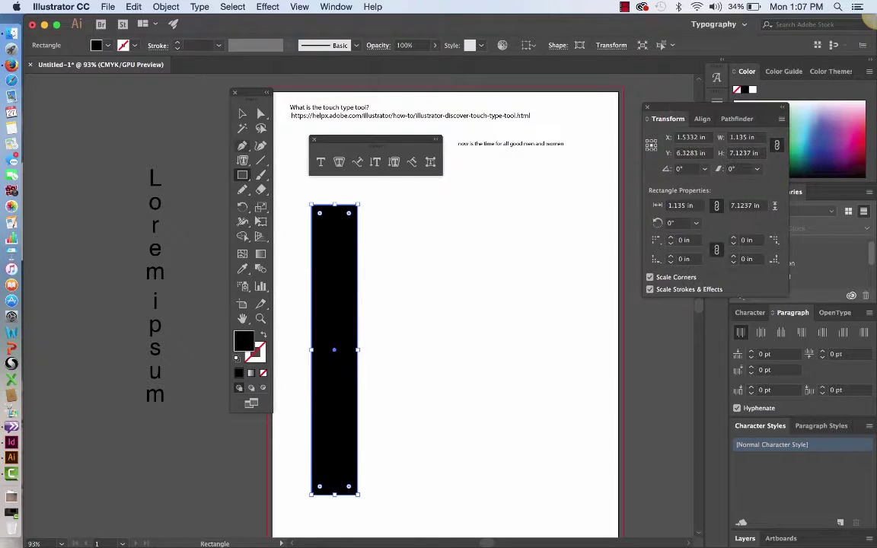
# Fill the rectangle with placeholder text using the Vertical Area Type tool, and move the text block to about X 2.22 in, Y 6.72 in
pyautogui.click(394, 161)
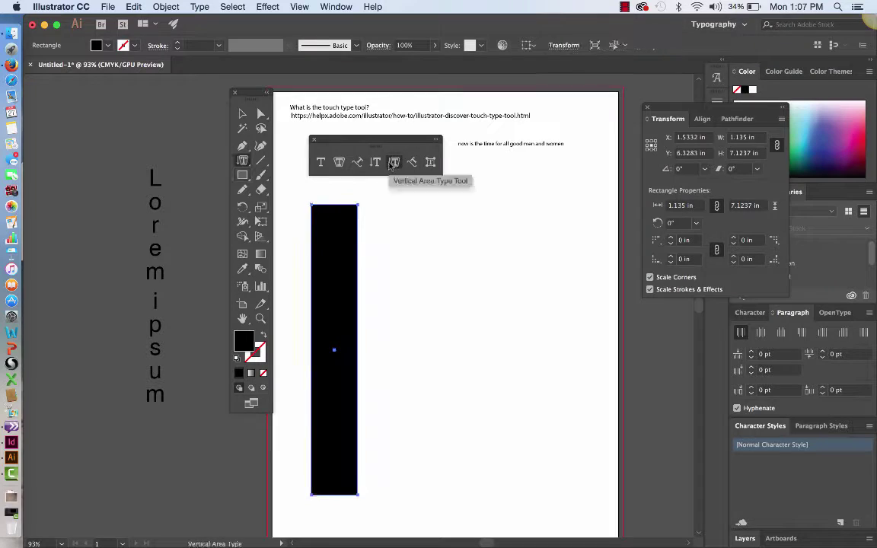
pyautogui.click(327, 212)
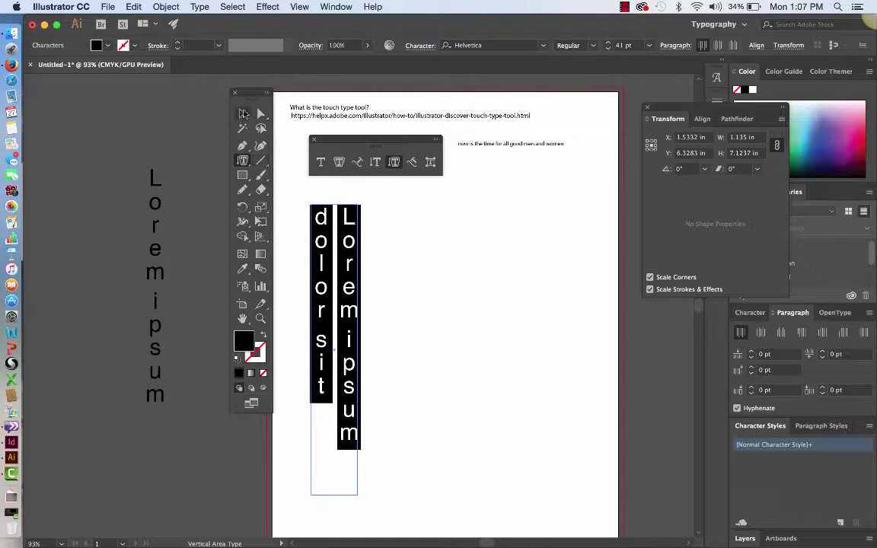
pyautogui.press('Escape')
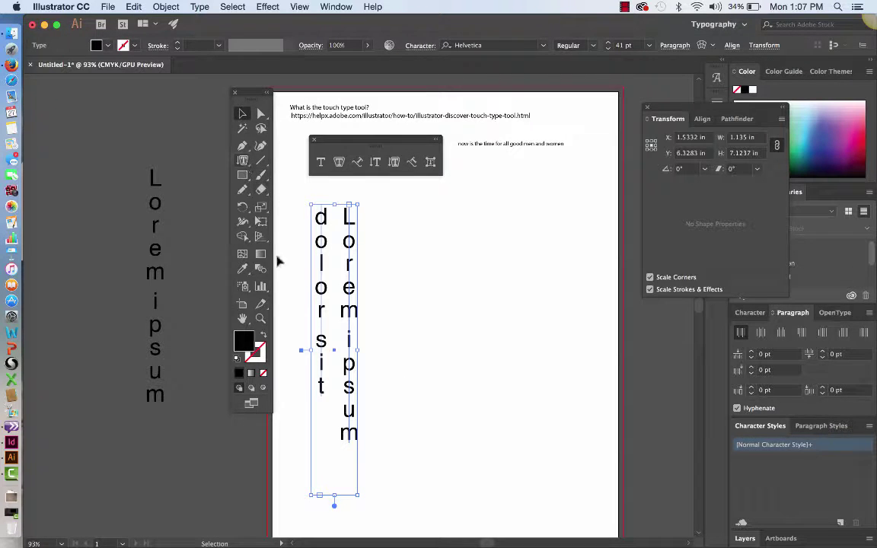
pyautogui.click(430, 162)
pyautogui.moveTo(323, 251); pyautogui.dragTo(353, 267)
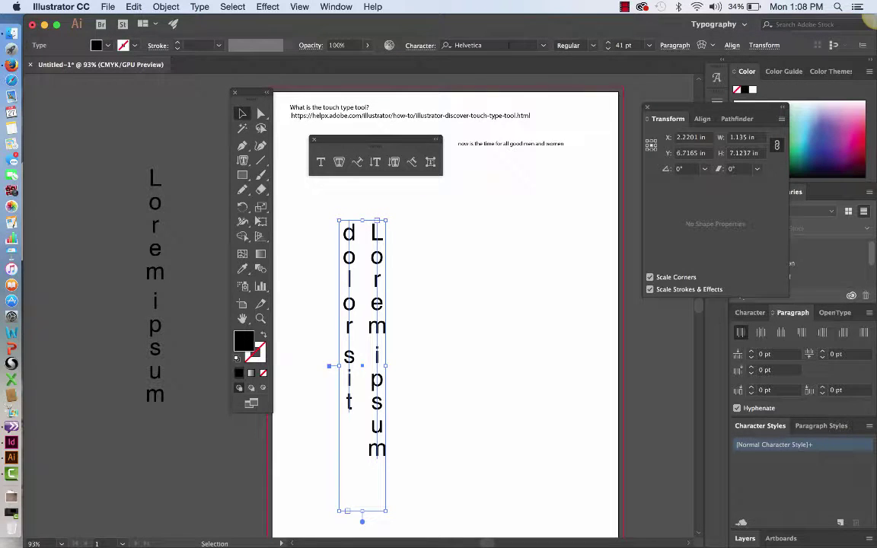
# Set the vertical area text's font to Gill Sans MT and open the list of its font styles
pyautogui.click(594, 46)
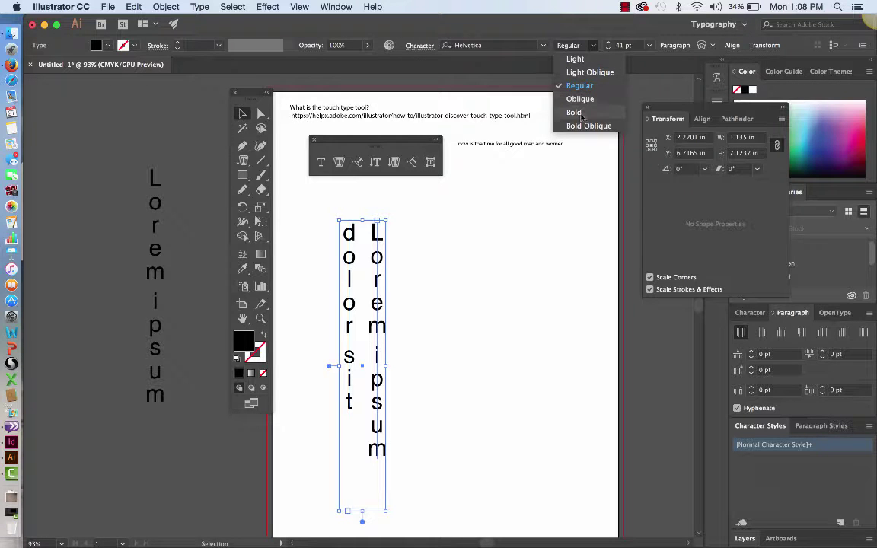
pyautogui.click(491, 46)
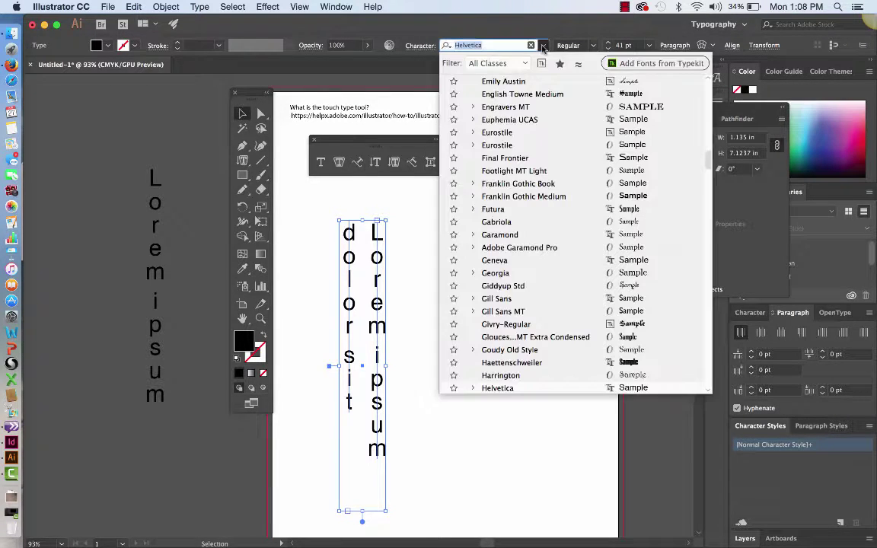
pyautogui.click(520, 312)
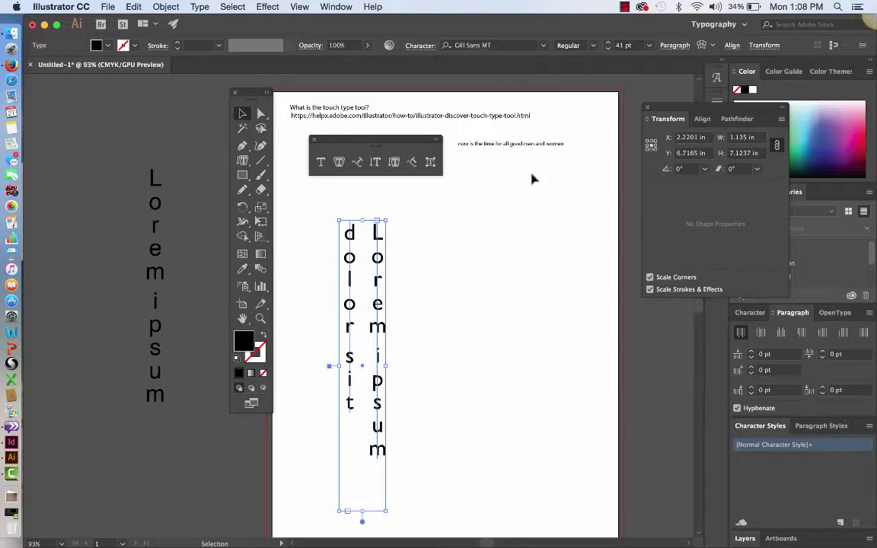
pyautogui.click(593, 46)
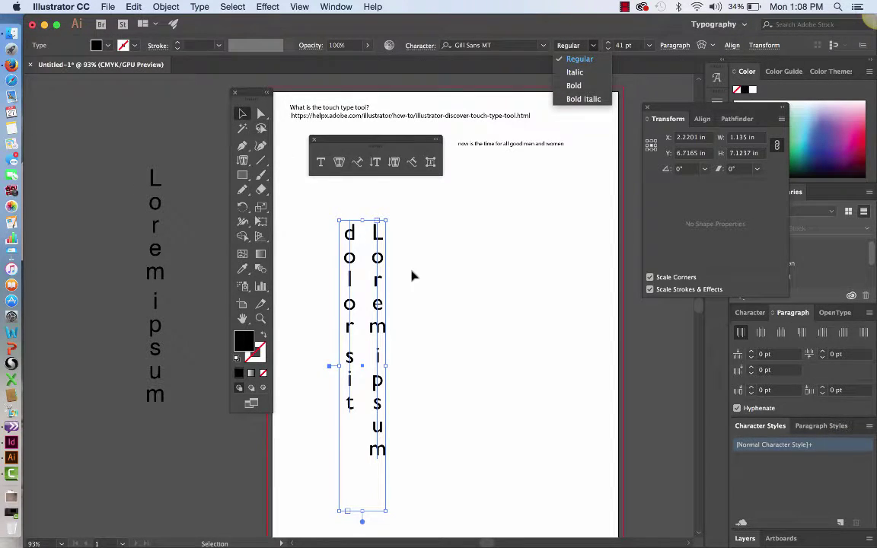
# Move the two-column vertical area text off the page beside the vertical "Lorem ipsum", to about X -1.89 in, Y 5.36 in
pyautogui.click(379, 237)
pyautogui.moveTo(379, 238); pyautogui.dragTo(211, 182)
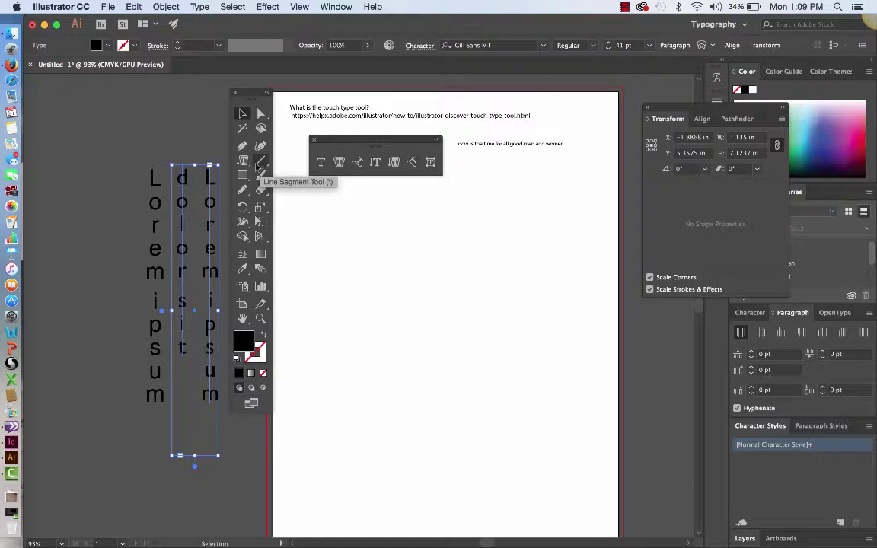
# Draw a horizontal text area about 6.80 by 2.23 in across the page with the Type tool, filled with placeholder text
pyautogui.moveTo(243, 161); pyautogui.dragTo(295, 158)
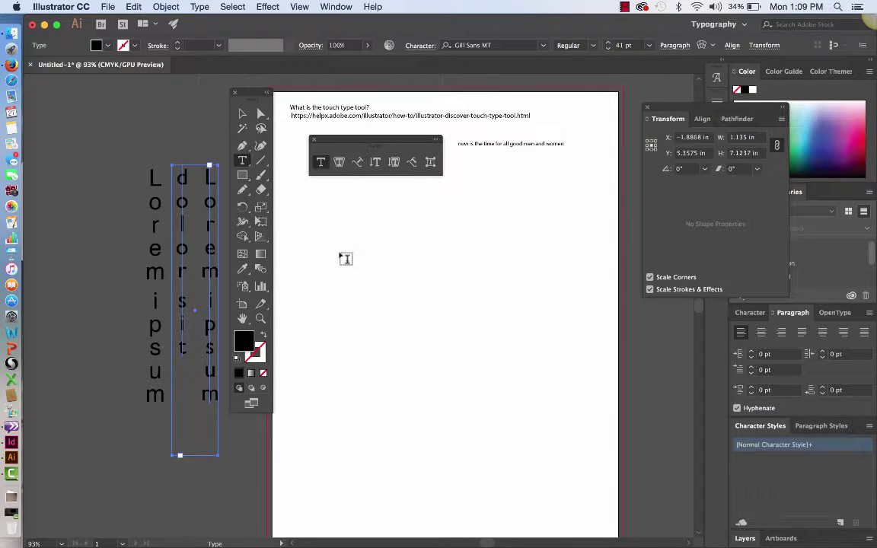
pyautogui.moveTo(316, 249); pyautogui.dragTo(594, 341)
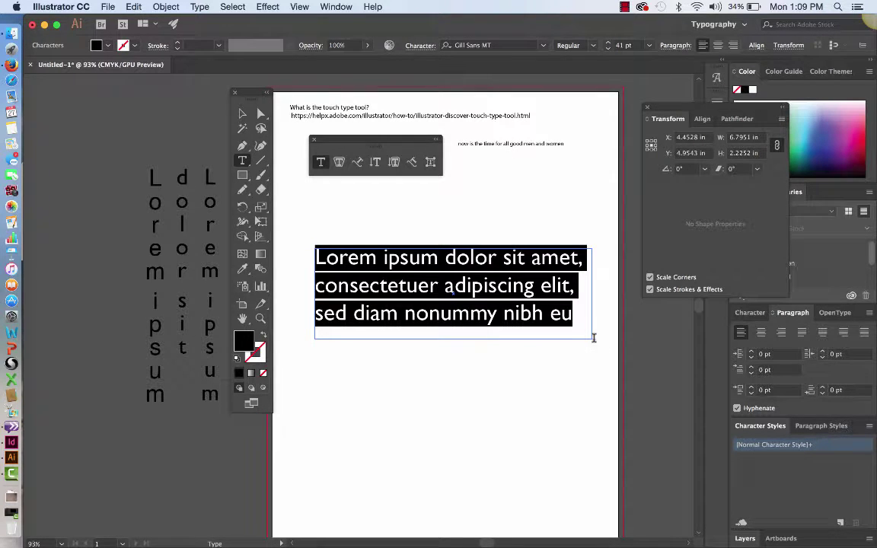
# Select all the placeholder text in the new horizontal text area, enlarge it to 155 pt, and finish editing
pyautogui.doubleClick(450, 295)
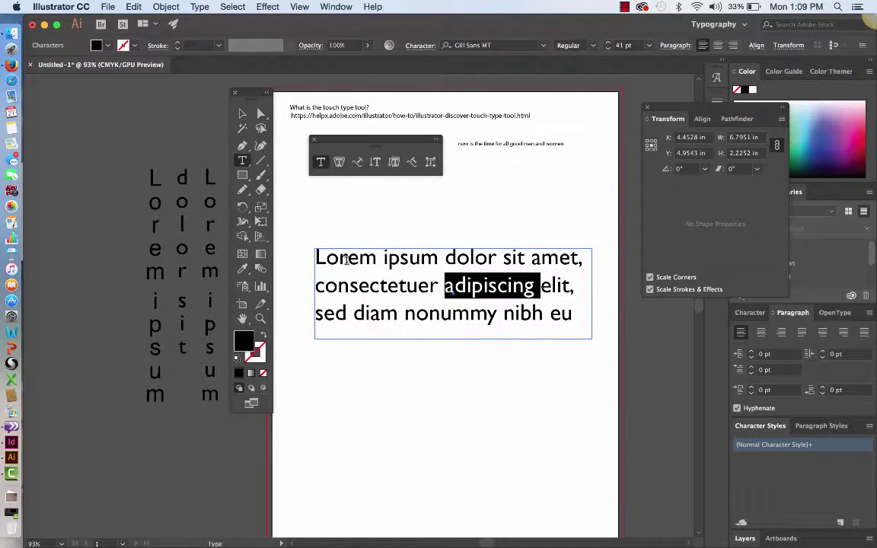
pyautogui.moveTo(317, 257); pyautogui.dragTo(577, 322)
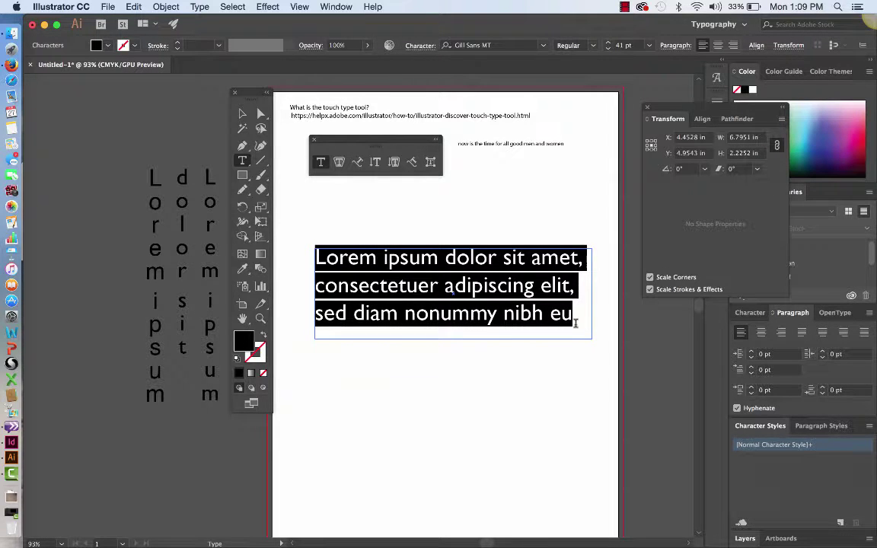
pyautogui.click(609, 42)
pyautogui.click(609, 43)
pyautogui.click(609, 43)
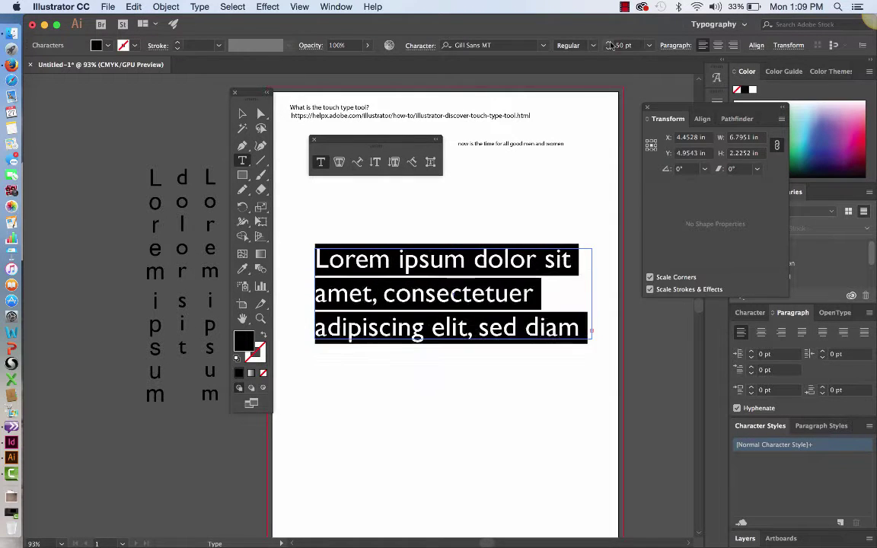
pyautogui.click(609, 43)
pyautogui.click(609, 43)
pyautogui.click(610, 43)
pyautogui.click(609, 42)
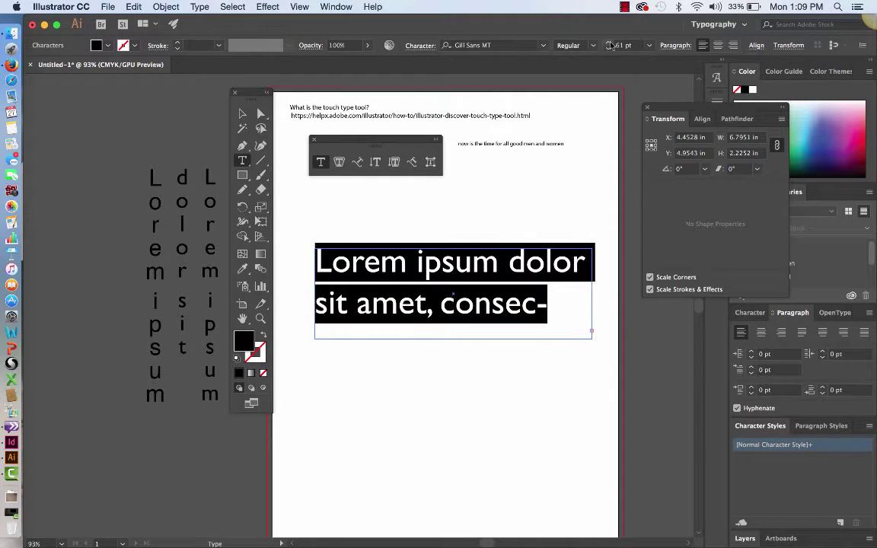
pyautogui.click(609, 42)
pyautogui.click(609, 42)
pyautogui.click(609, 42)
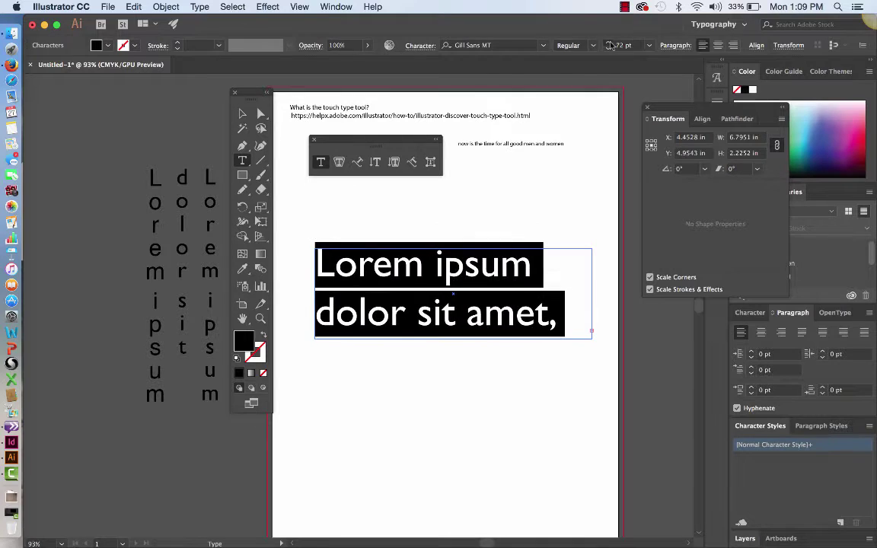
pyautogui.click(609, 43)
pyautogui.click(609, 43)
pyautogui.click(609, 43)
pyautogui.click(609, 43)
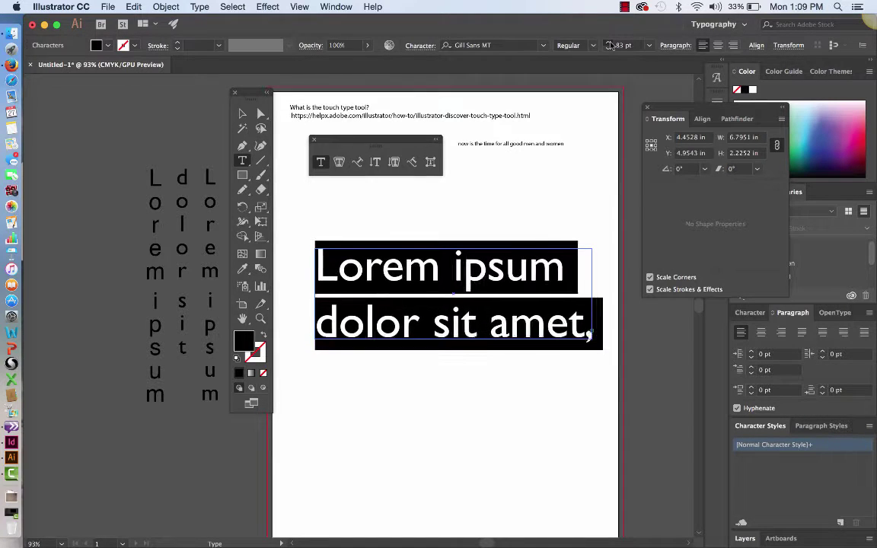
pyautogui.click(609, 44)
pyautogui.click(609, 44)
pyautogui.click(609, 44)
pyautogui.click(609, 44)
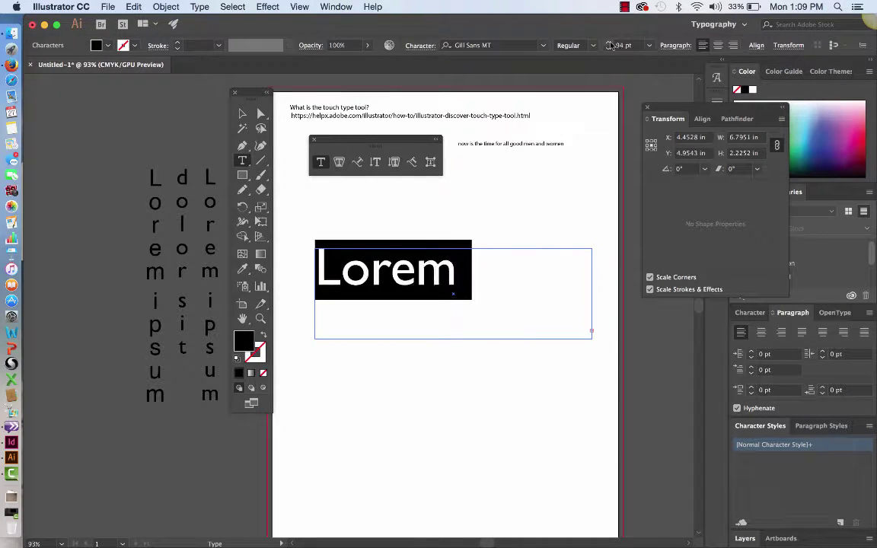
pyautogui.click(610, 44)
pyautogui.click(609, 45)
pyautogui.click(609, 44)
pyautogui.click(609, 44)
pyautogui.click(609, 44)
pyautogui.click(609, 44)
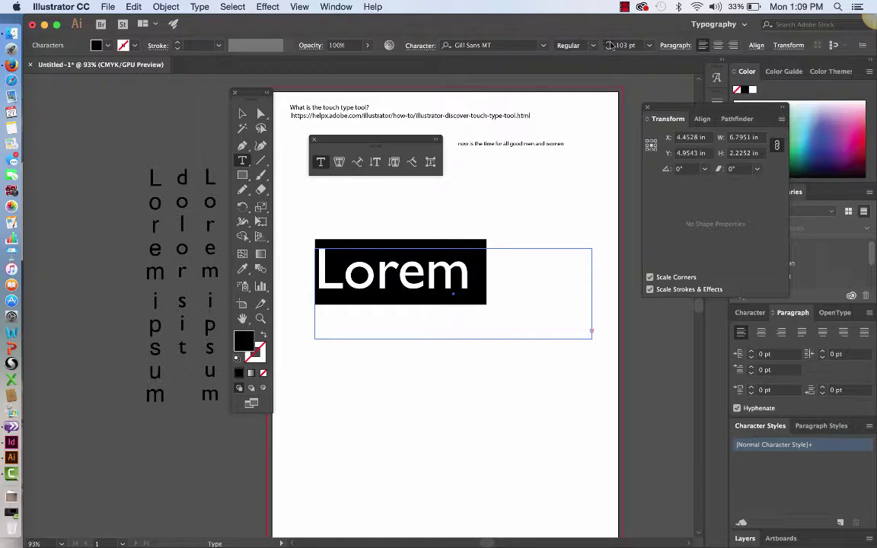
pyautogui.click(609, 44)
pyautogui.click(609, 44)
pyautogui.click(610, 44)
pyautogui.click(610, 44)
pyautogui.click(609, 44)
pyautogui.click(609, 44)
pyautogui.click(609, 44)
pyautogui.click(609, 44)
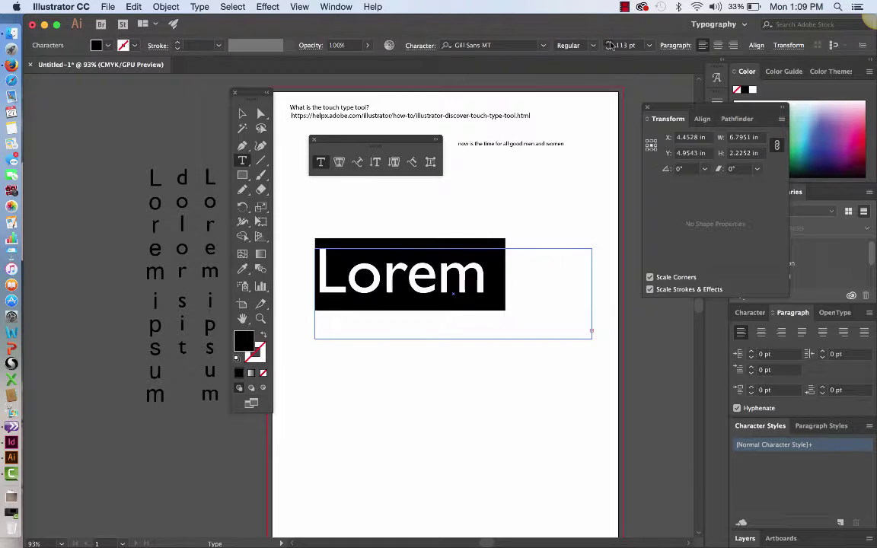
pyautogui.click(609, 44)
pyautogui.click(609, 45)
pyautogui.click(609, 44)
pyautogui.click(609, 44)
pyautogui.click(609, 44)
pyautogui.click(609, 44)
pyautogui.click(609, 44)
pyautogui.click(609, 44)
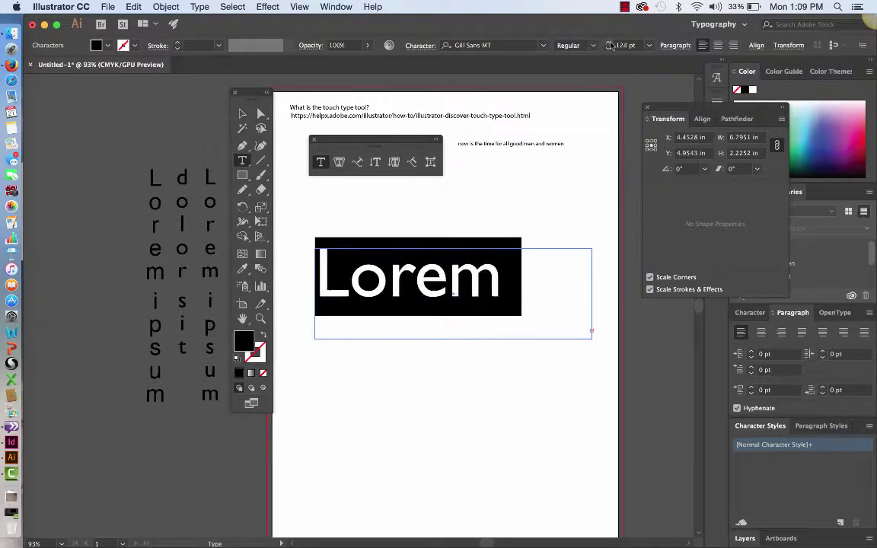
pyautogui.click(609, 44)
pyautogui.click(609, 44)
pyautogui.click(609, 44)
pyautogui.click(609, 44)
pyautogui.click(609, 44)
pyautogui.click(609, 44)
pyautogui.click(609, 44)
pyautogui.click(609, 44)
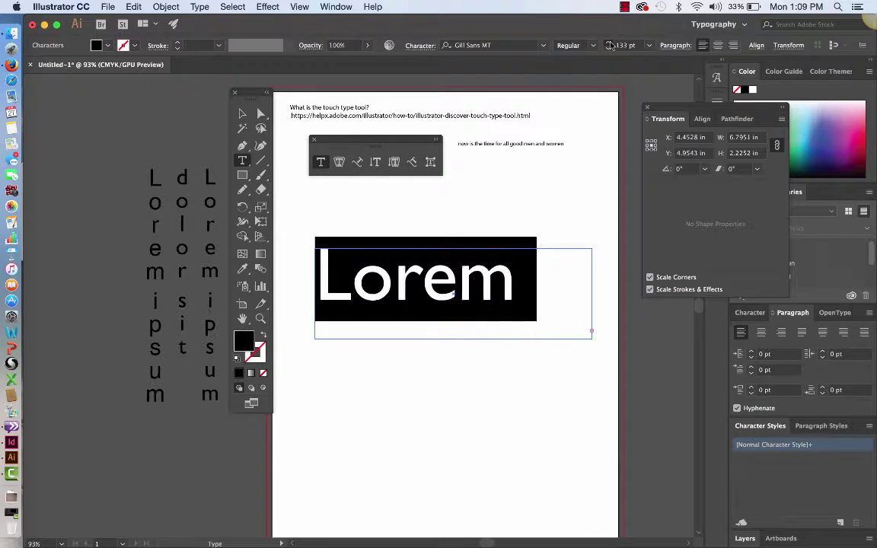
pyautogui.click(609, 45)
pyautogui.click(609, 44)
pyautogui.click(609, 44)
pyautogui.click(609, 44)
pyautogui.click(609, 44)
pyautogui.click(609, 45)
pyautogui.click(609, 44)
pyautogui.click(609, 44)
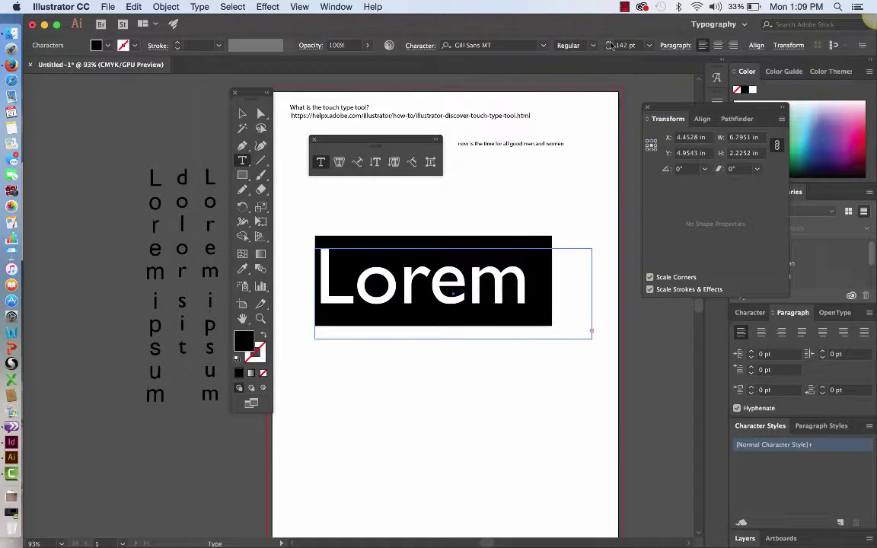
pyautogui.click(610, 44)
pyautogui.click(609, 44)
pyautogui.click(609, 45)
pyautogui.click(609, 44)
pyautogui.click(609, 44)
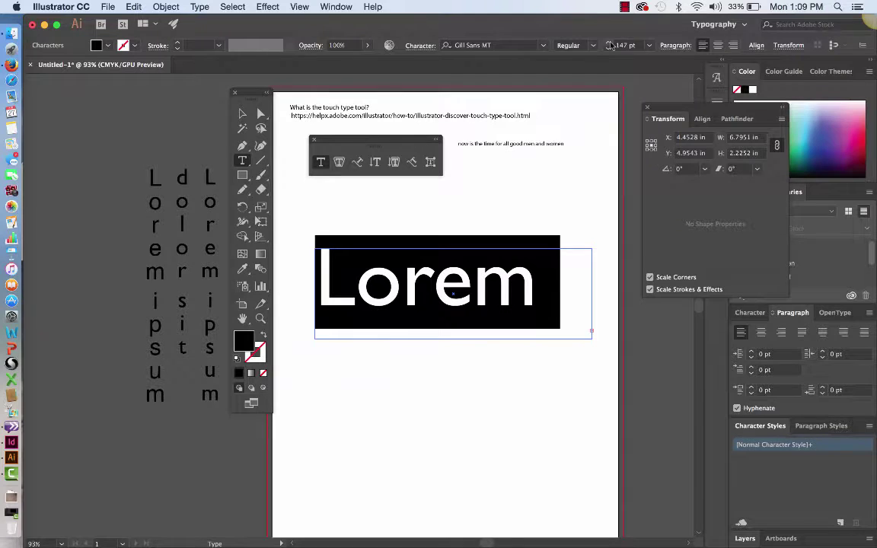
pyautogui.click(609, 44)
pyautogui.click(609, 44)
pyautogui.click(609, 45)
pyautogui.click(609, 44)
pyautogui.click(609, 45)
pyautogui.click(609, 44)
pyautogui.click(609, 44)
pyautogui.click(609, 44)
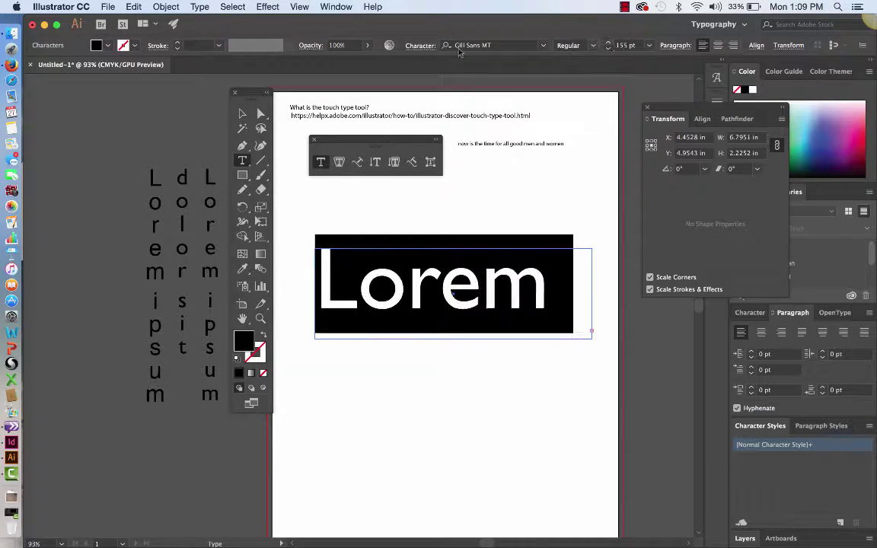
pyautogui.press('Escape')
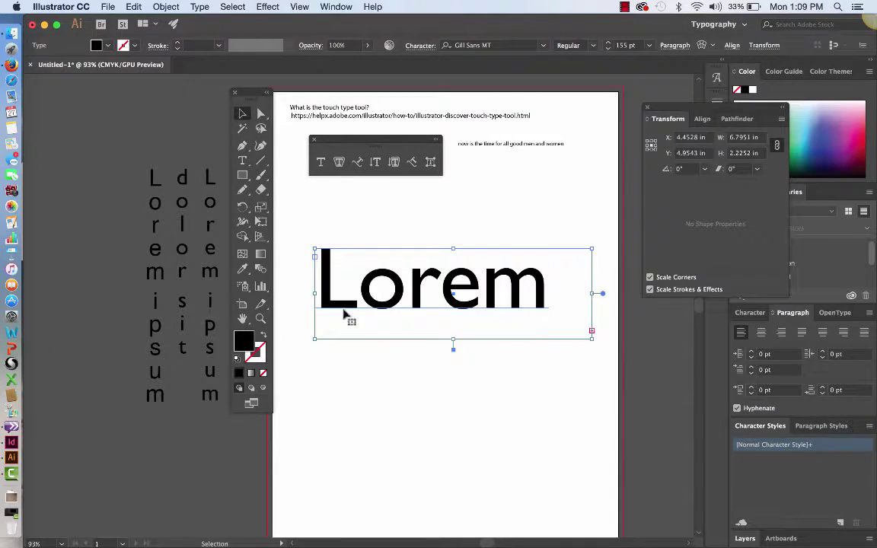
# Select the letter L of "Lorem" with the Touch Type tool and colour it blue
pyautogui.click(430, 162)
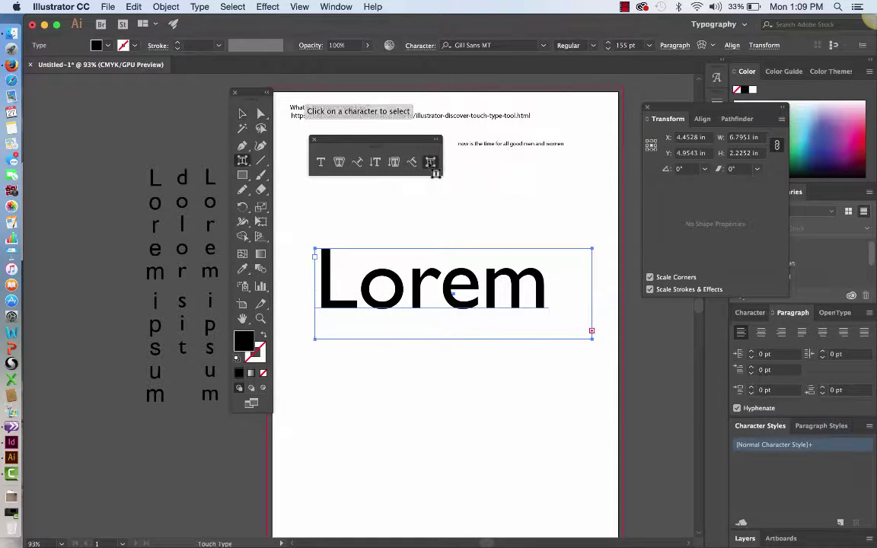
pyautogui.click(343, 315)
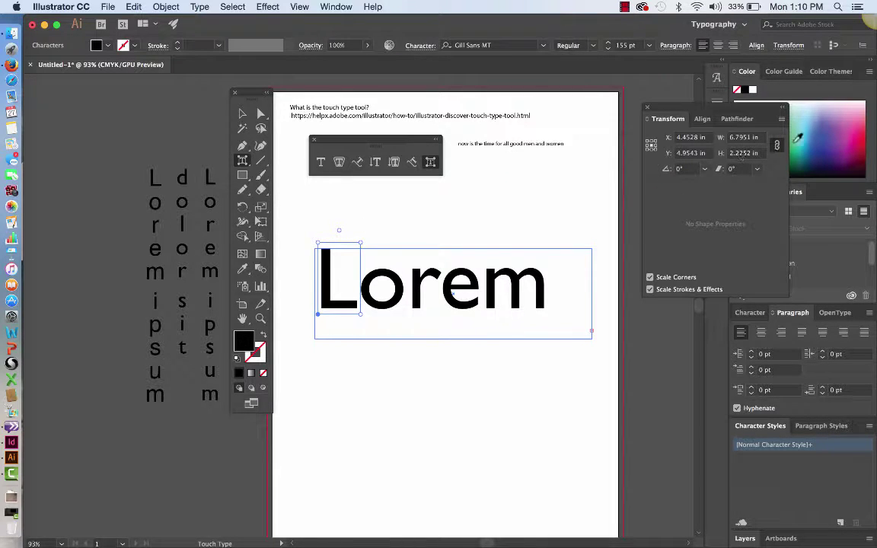
pyautogui.click(818, 128)
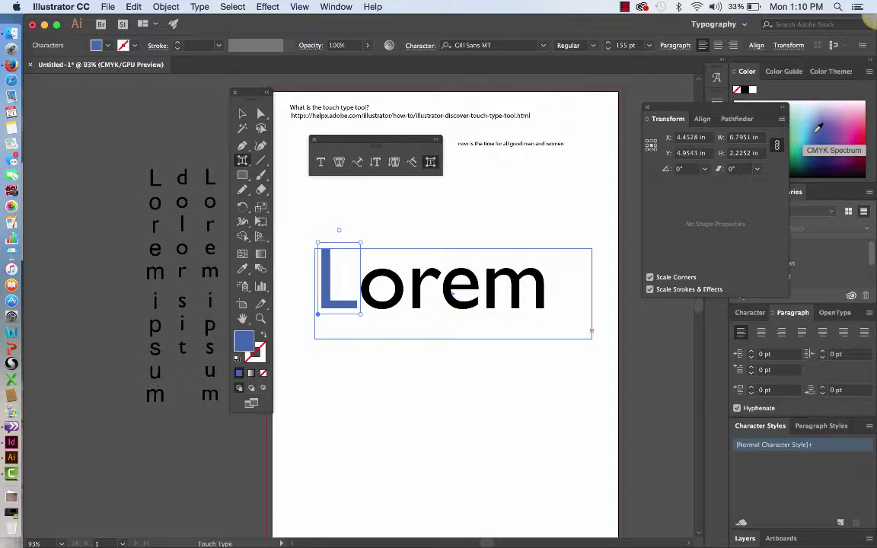
# Enlarge the blue letter L to 197 pt
pyautogui.press('super+shift+period')
pyautogui.press('super+shift+period')
pyautogui.press('super+shift+period')
pyautogui.press('super+shift+period')
pyautogui.press('super+shift+period')
pyautogui.press('super+shift+period')
pyautogui.press('super+shift+period')
pyautogui.press('super+shift+period')
pyautogui.press('super+shift+period')
pyautogui.press('super+shift+period')
pyautogui.press('super+shift+period')
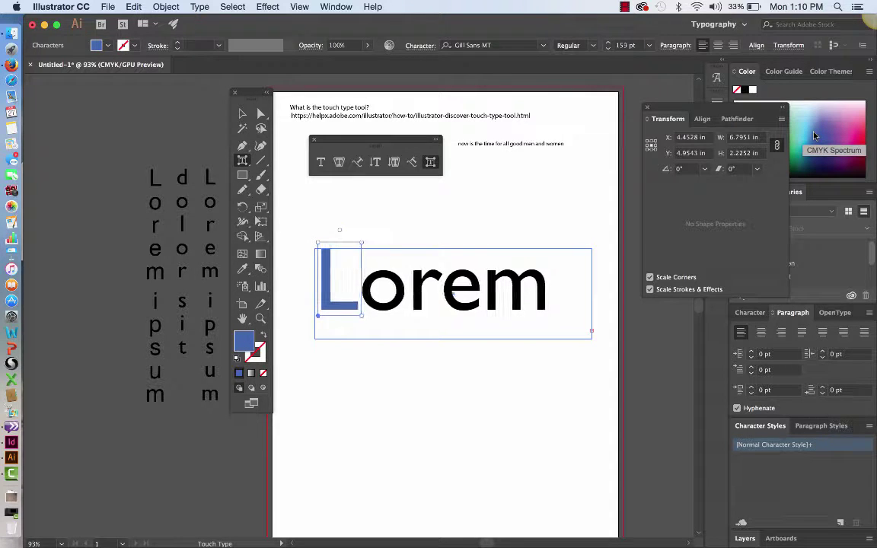
pyautogui.press('super+shift+period')
pyautogui.press('super+shift+period')
pyautogui.press('super+shift+period')
pyautogui.press('super+shift+period')
pyautogui.press('super+shift+period')
pyautogui.press('super+shift+period')
pyautogui.press('super+shift+period')
pyautogui.press('super+shift+period')
pyautogui.press('super+shift+period')
pyautogui.press('super+shift+period')
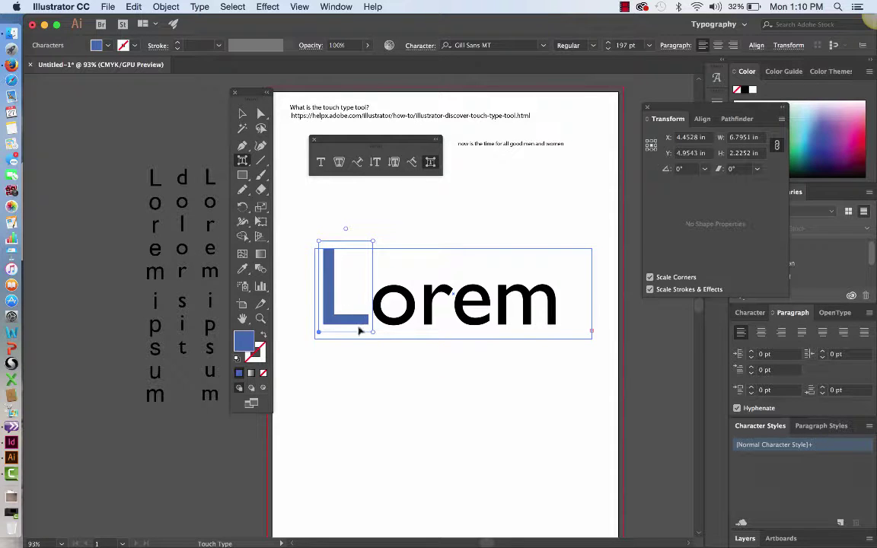
# Shift the blue L slightly left and stretch it vertically above the text area with the Touch Type tool
pyautogui.moveTo(352, 323); pyautogui.dragTo(348, 324)
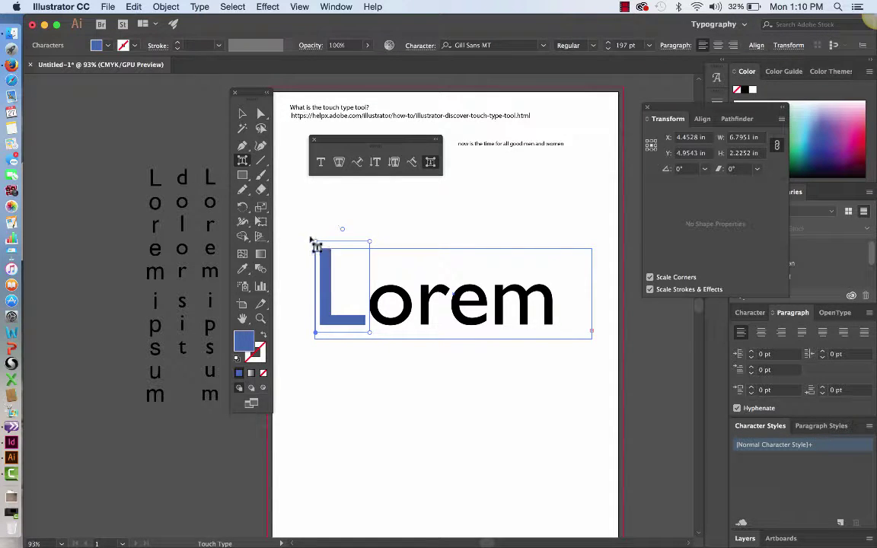
pyautogui.moveTo(316, 241); pyautogui.dragTo(315, 207)
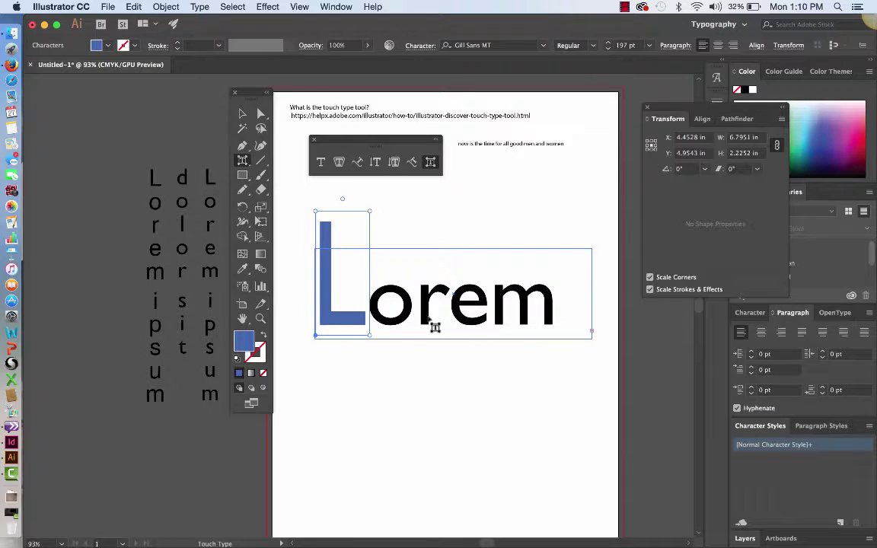
# Delete the blue L, and delete the remaining horizontal text area from the page
pyautogui.press('BackSpace')
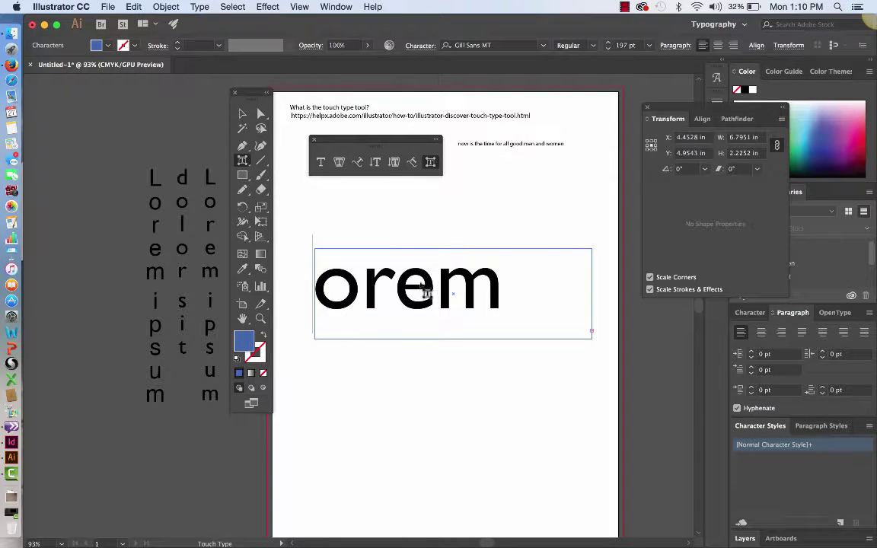
pyautogui.click(242, 113)
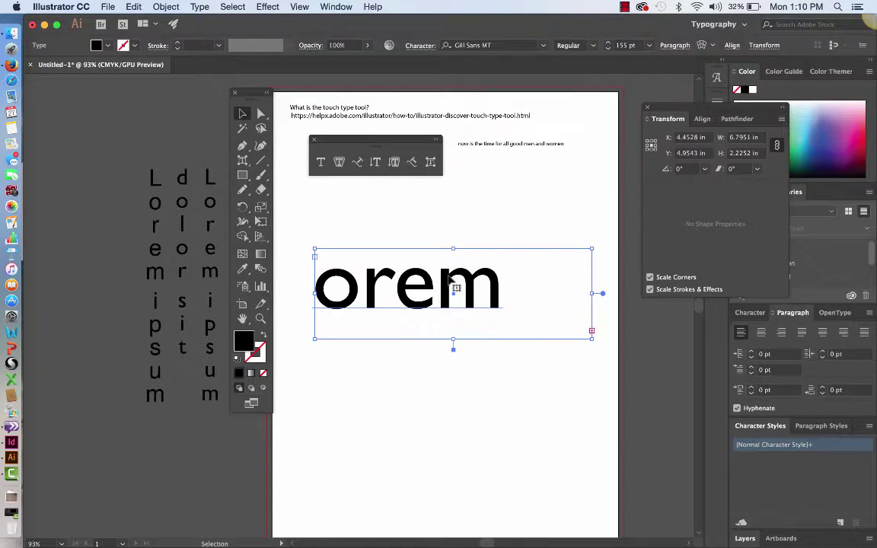
pyautogui.press('BackSpace')
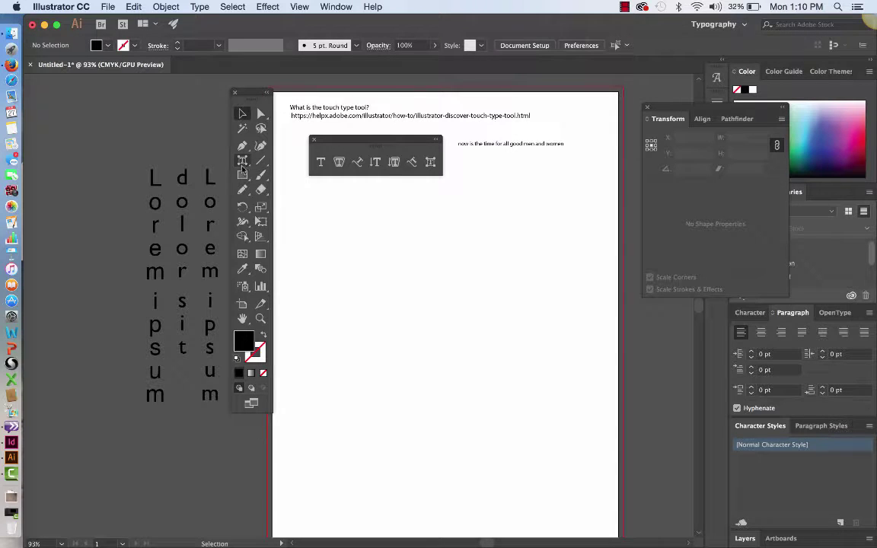
# Create 197 pt point text containing a first name with the Type tool, and move it to about X 4.52 in, Y 4.27 in
pyautogui.click(242, 161)
pyautogui.click(296, 160)
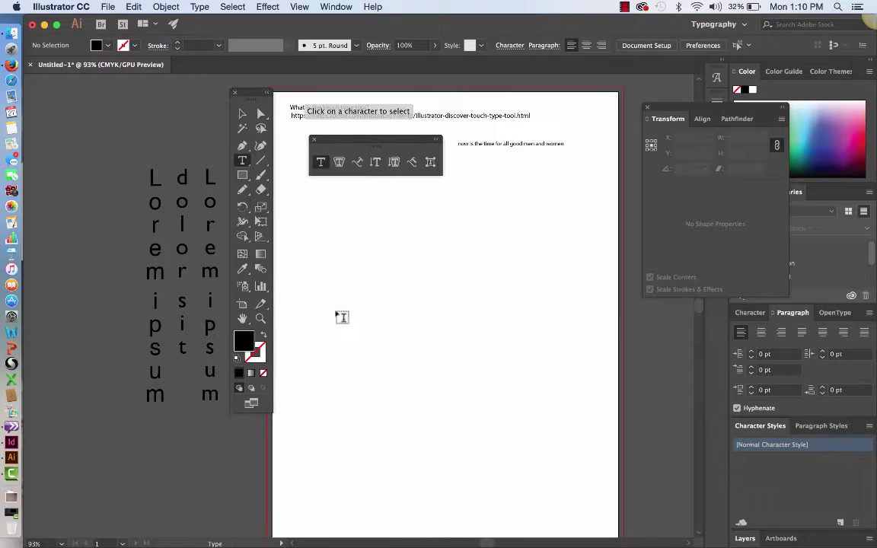
pyautogui.click(342, 302)
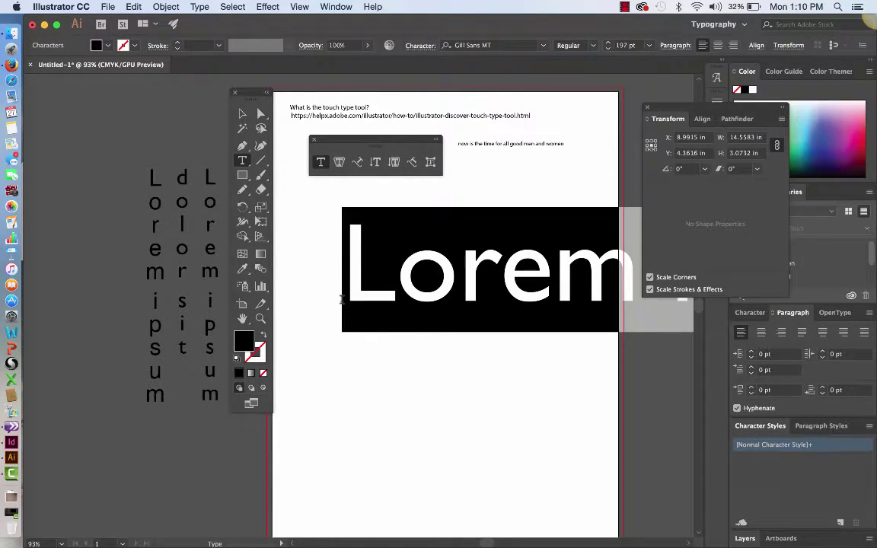
pyautogui.write('Nancy')
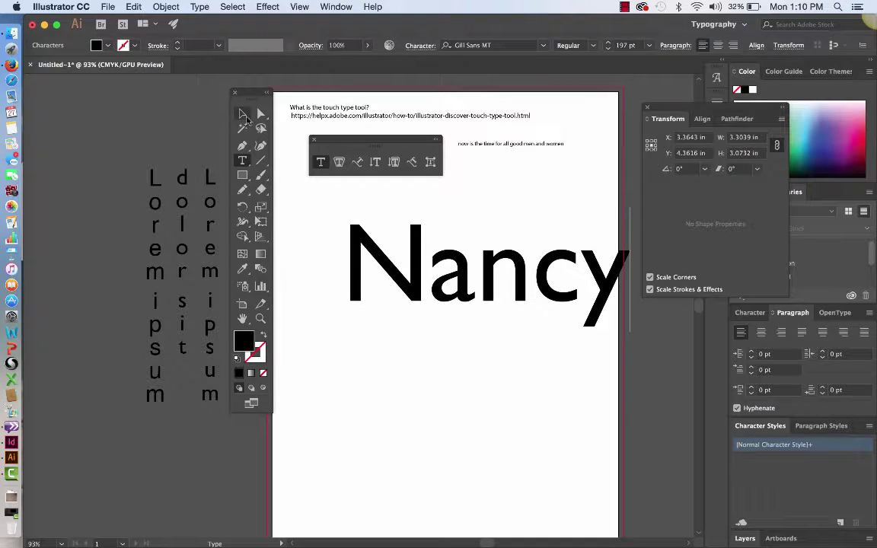
pyautogui.click(244, 116)
pyautogui.moveTo(414, 297); pyautogui.dragTo(384, 295)
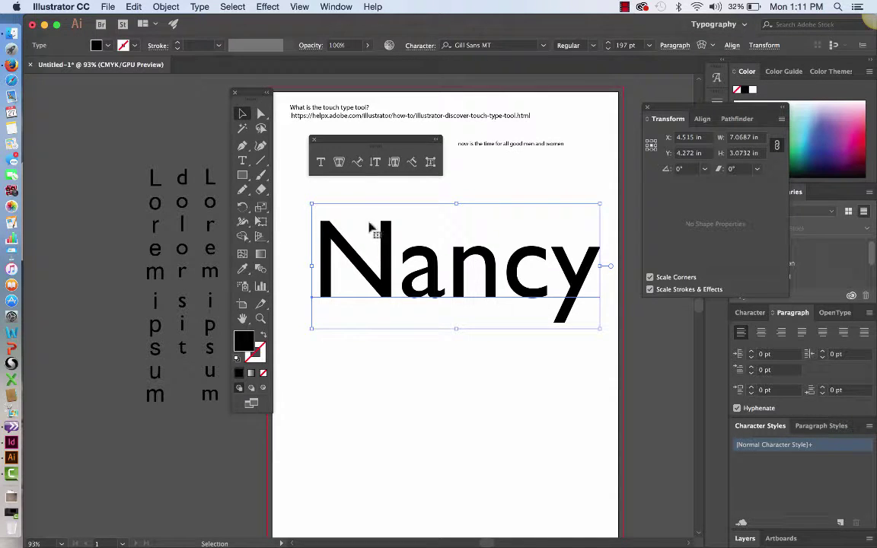
# Fill the large first-name text with a bright cyan blue from the colour spectrum
pyautogui.click(798, 135)
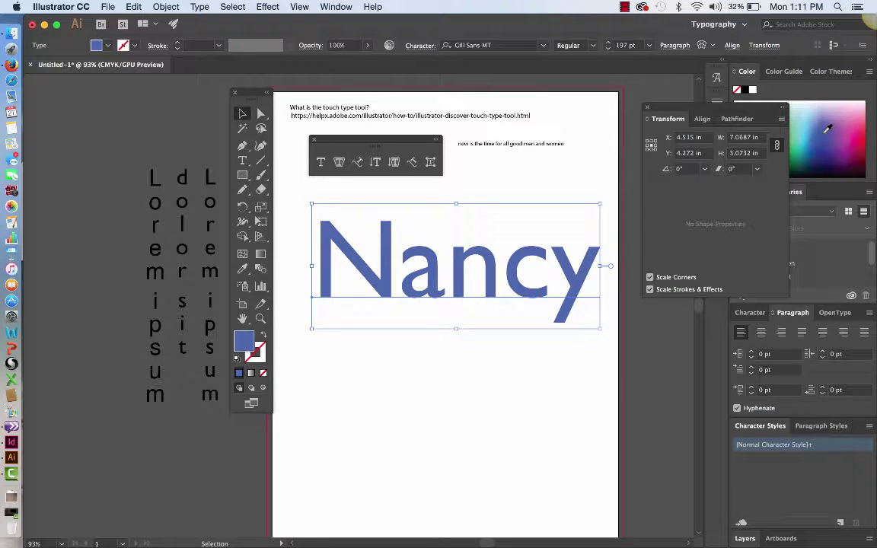
pyautogui.moveTo(828, 129); pyautogui.dragTo(807, 137)
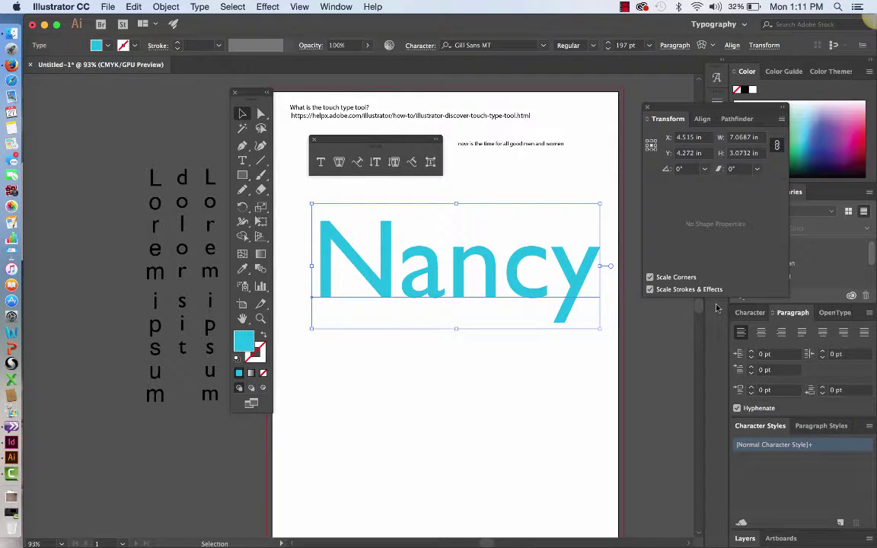
# Try the Gradient tool across the live large name text, and give the text a linear white-to-black gradient fill
pyautogui.click(260, 255)
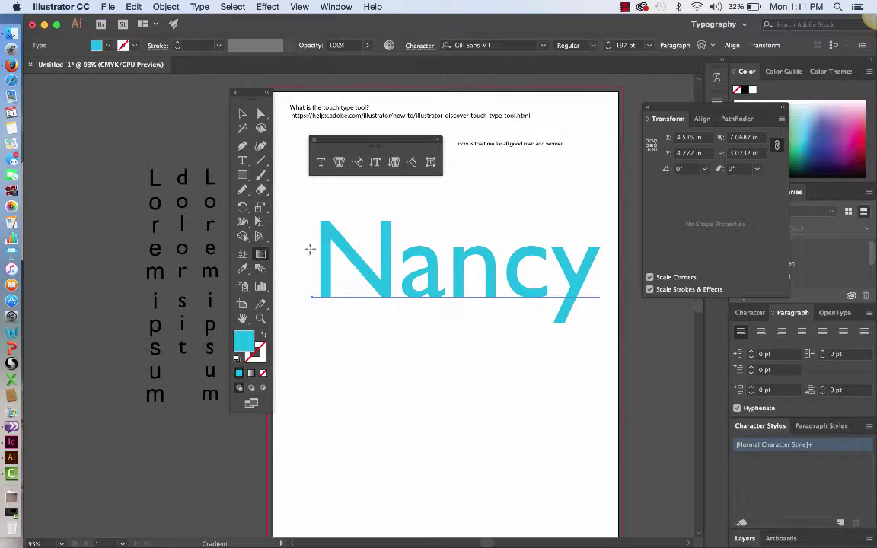
pyautogui.moveTo(318, 250); pyautogui.dragTo(594, 274)
pyautogui.click(646, 111)
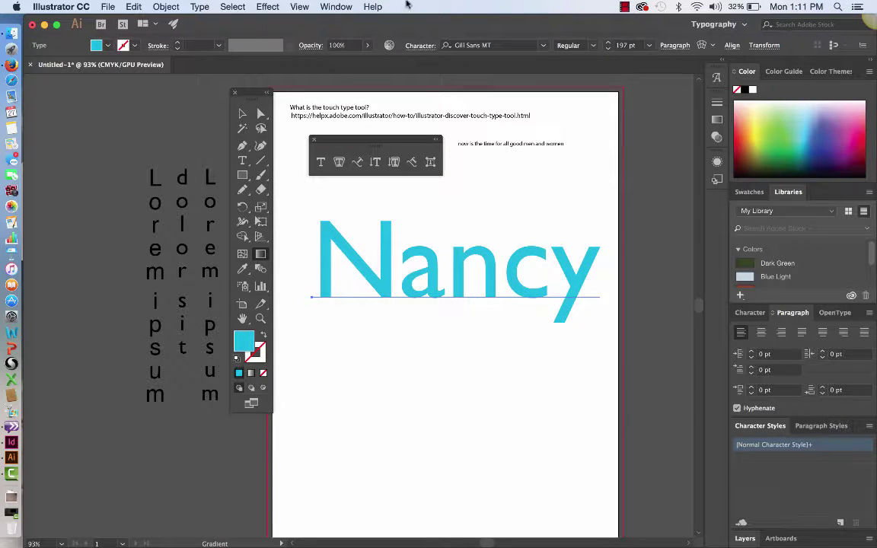
pyautogui.click(336, 7)
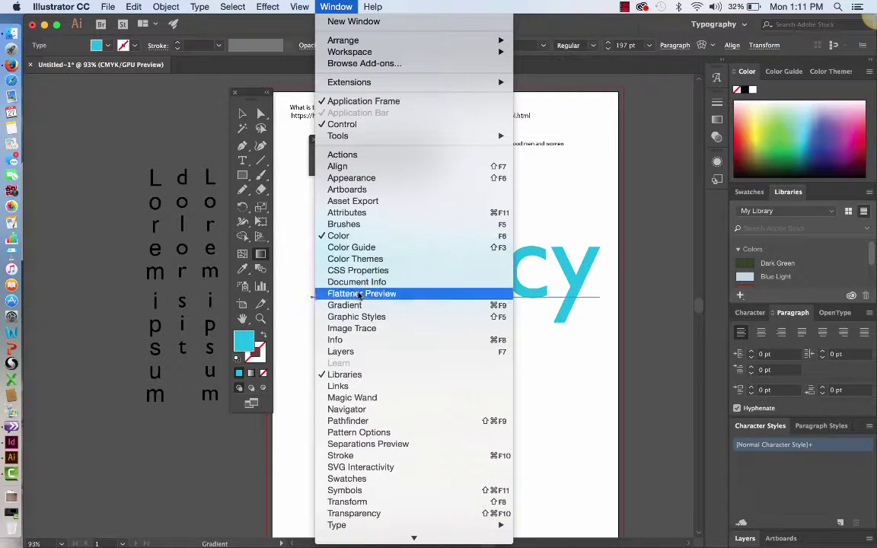
pyautogui.press('Escape')
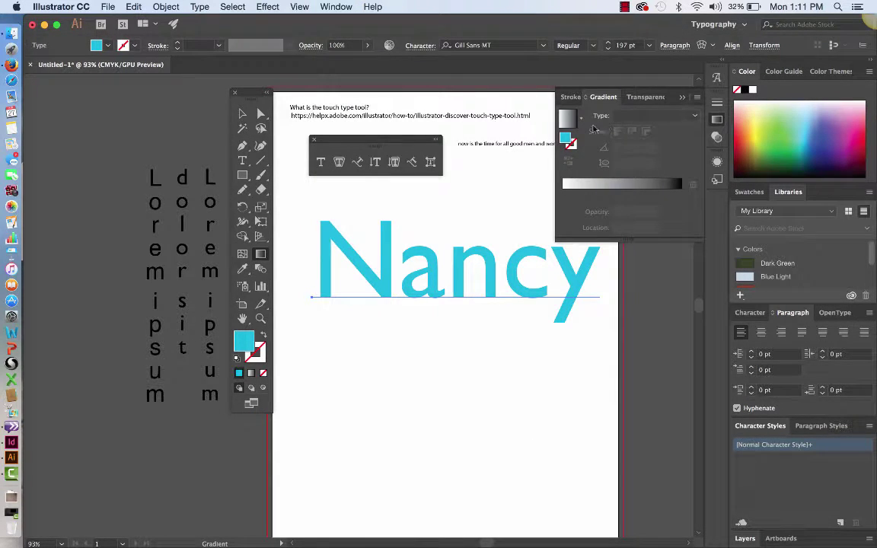
pyautogui.click(570, 119)
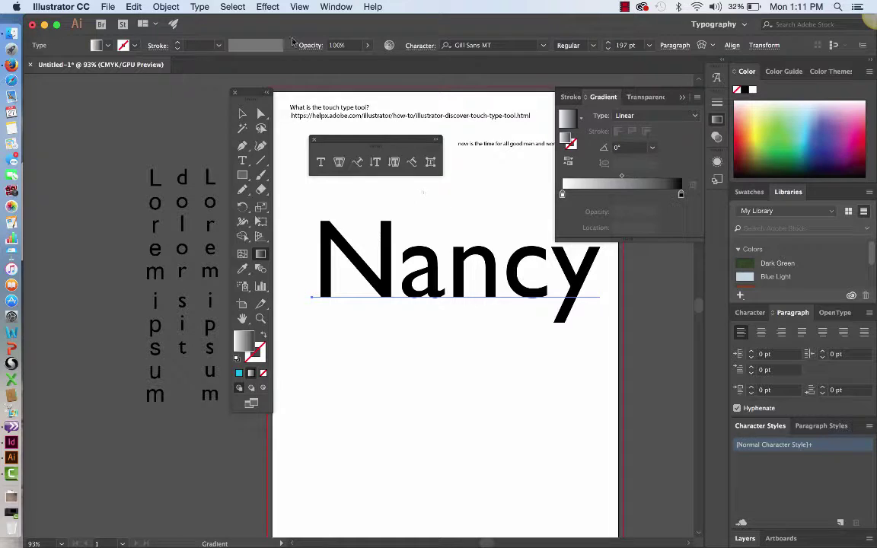
# Convert the large name text to outlines and fill it with one linear white-to-black gradient spanning all letters at about -5.8°
pyautogui.click(198, 6)
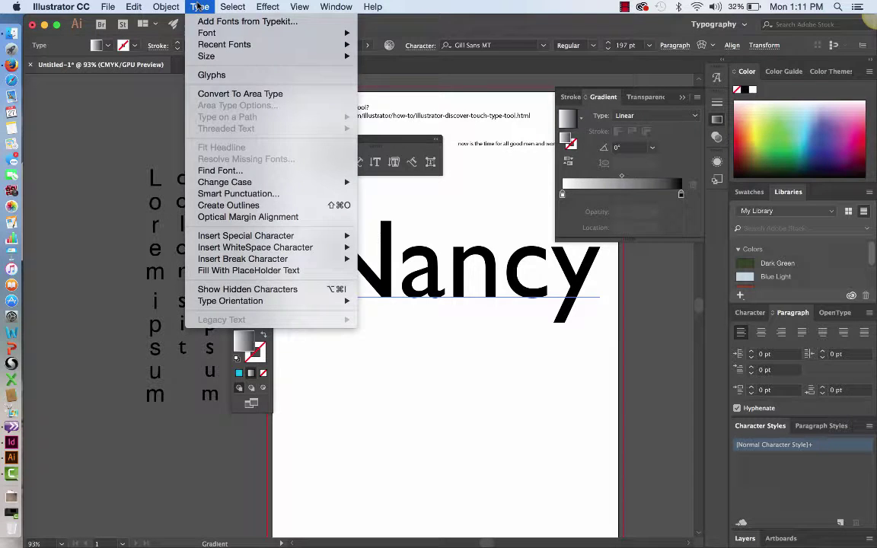
pyautogui.click(230, 215)
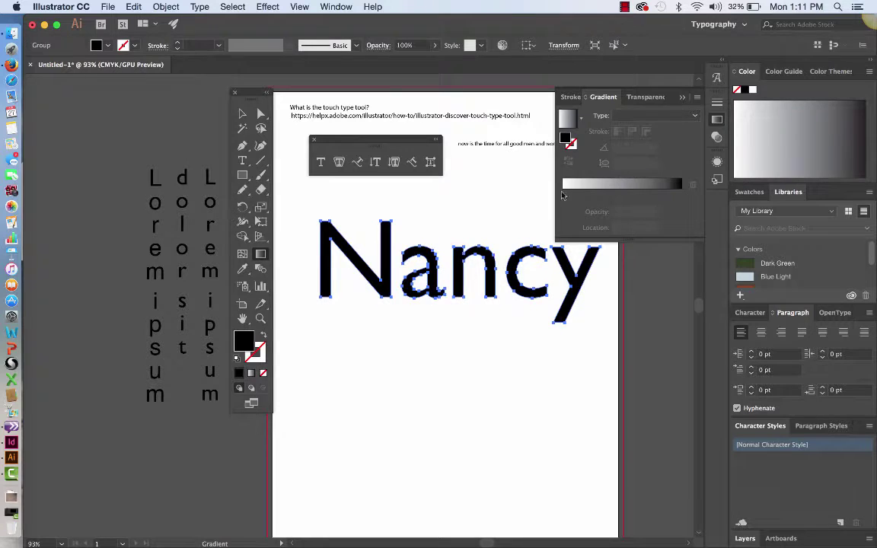
pyautogui.click(569, 116)
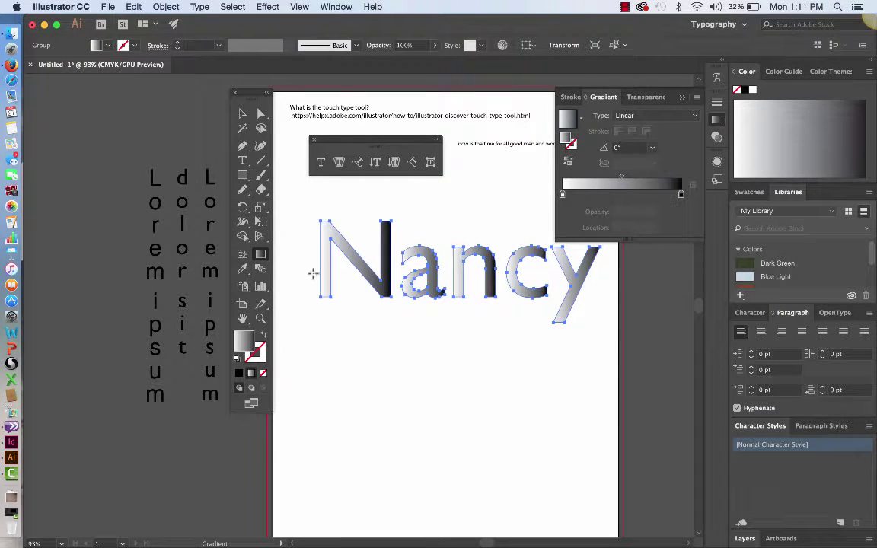
pyautogui.moveTo(307, 268); pyautogui.dragTo(597, 304)
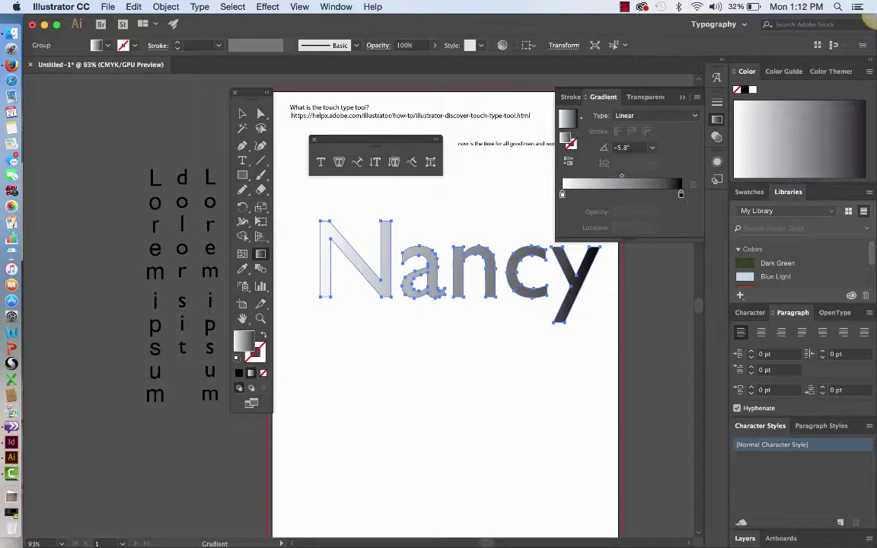
# Select only the capital N of the outlined name and stretch it downward to about 4.26 in tall
pyautogui.click(242, 113)
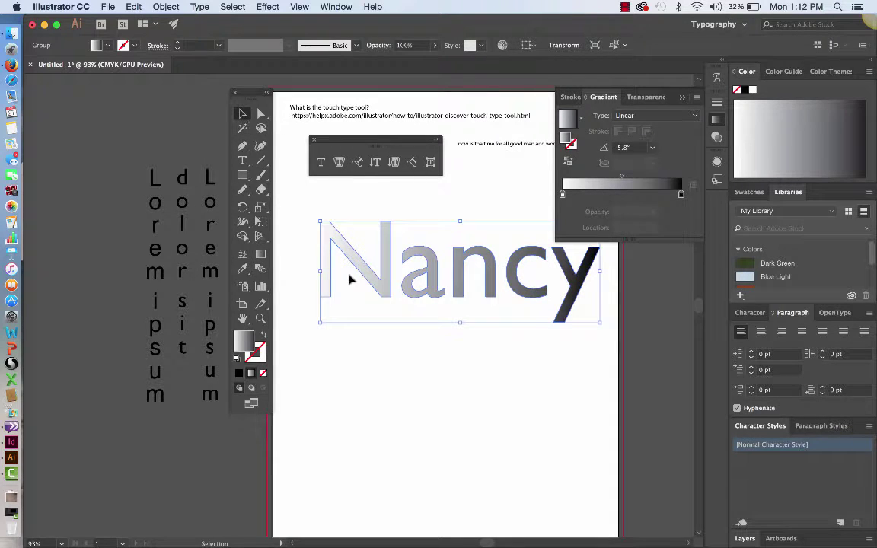
pyautogui.click(348, 280)
pyautogui.click(378, 279)
pyautogui.click(261, 115)
pyautogui.click(384, 329)
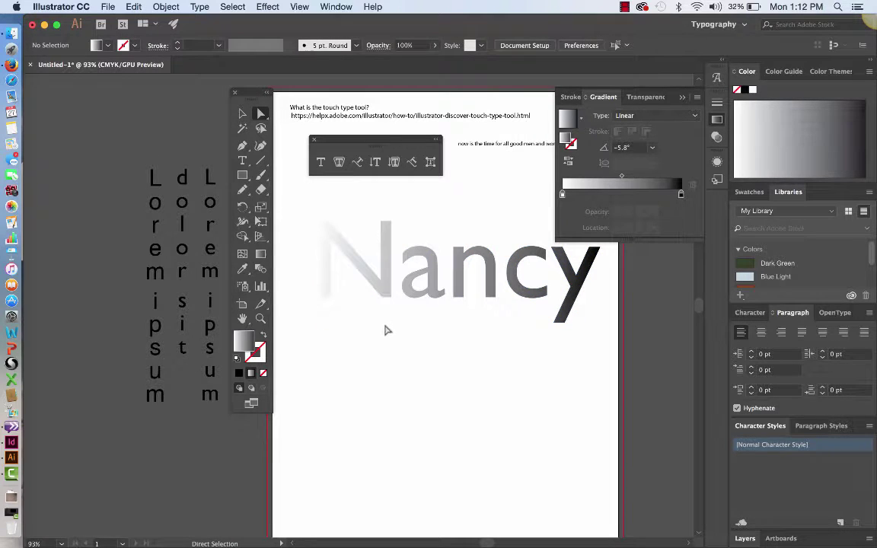
pyautogui.click(391, 290)
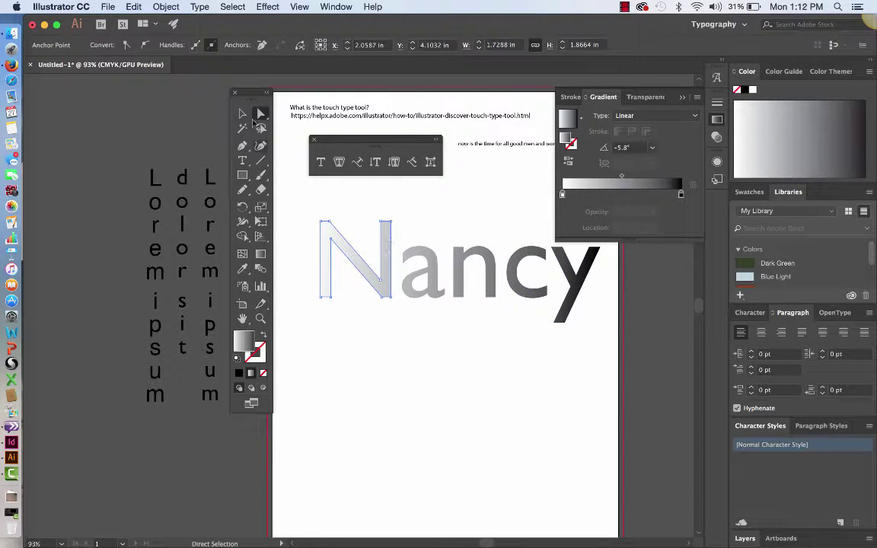
pyautogui.click(242, 114)
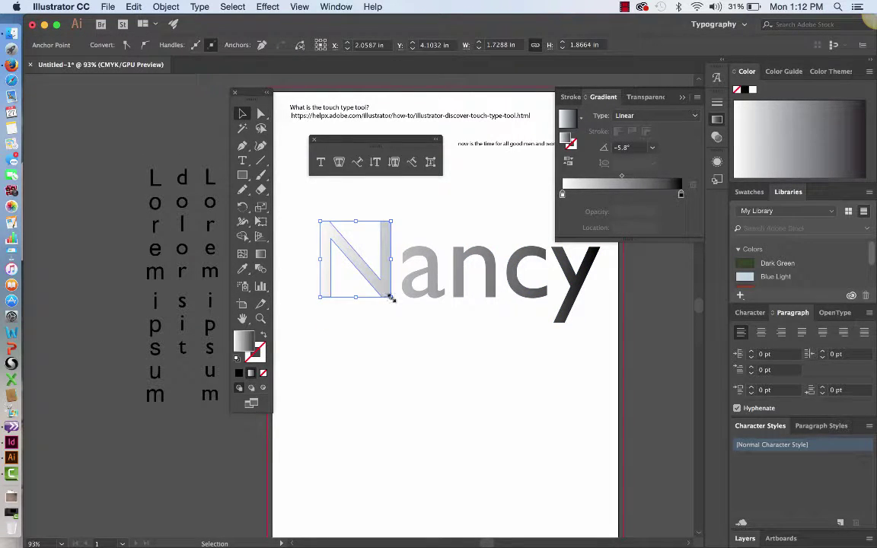
pyautogui.moveTo(391, 298); pyautogui.dragTo(392, 395)
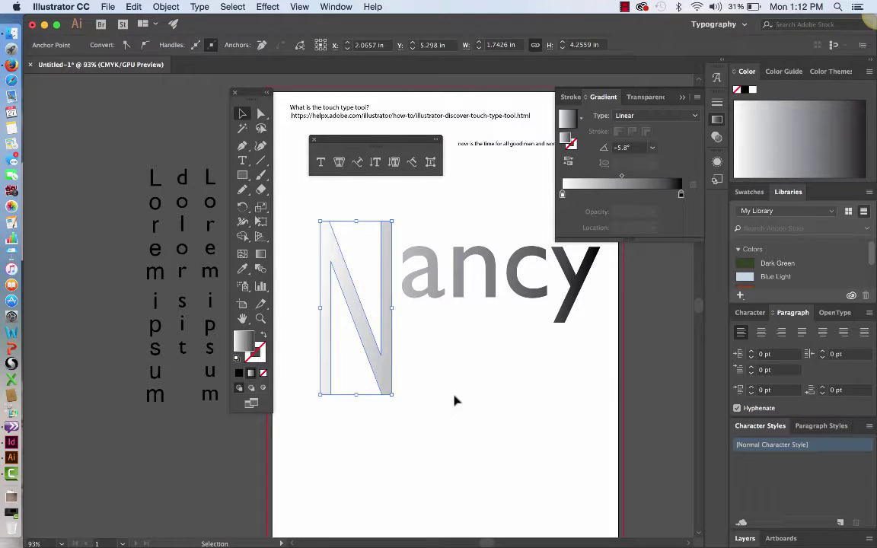
pyautogui.click(455, 401)
# Fill the whole outlined name with the blue gradient swatch that fades to transparent
pyautogui.click(386, 361)
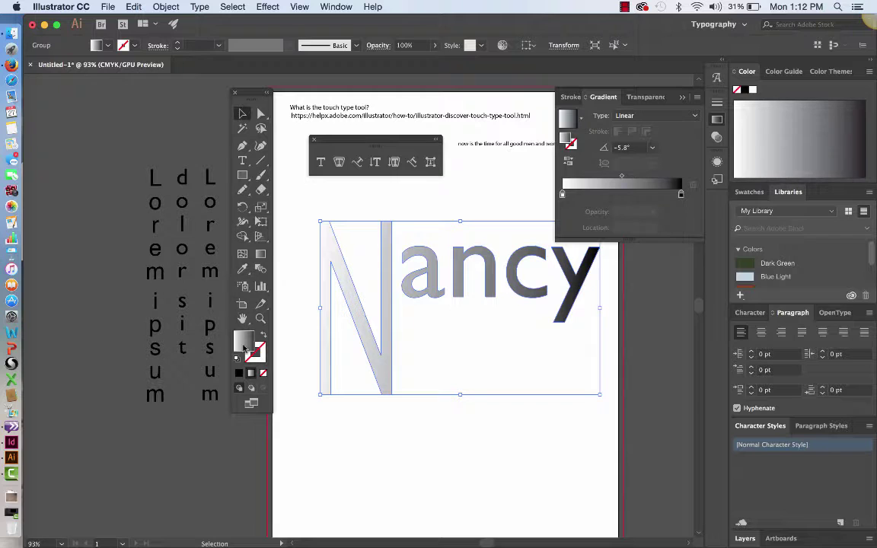
pyautogui.click(109, 45)
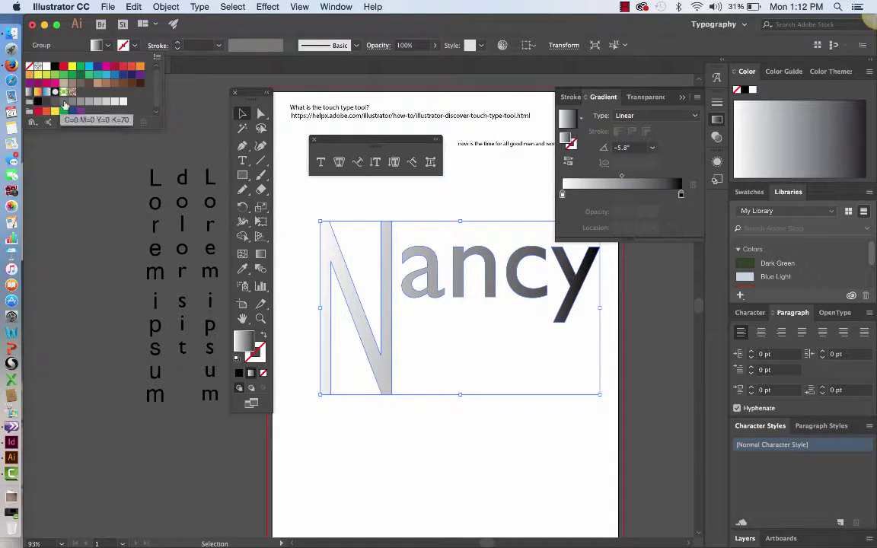
pyautogui.click(47, 94)
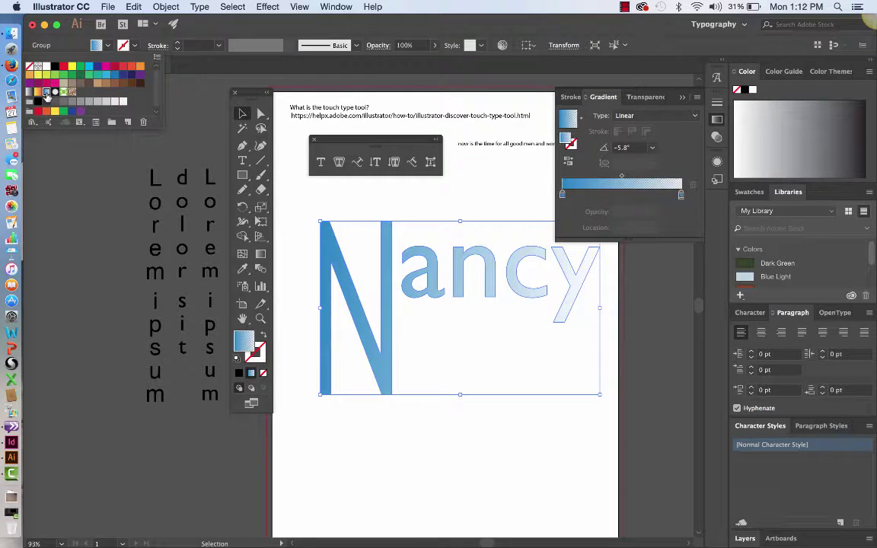
pyautogui.click(464, 432)
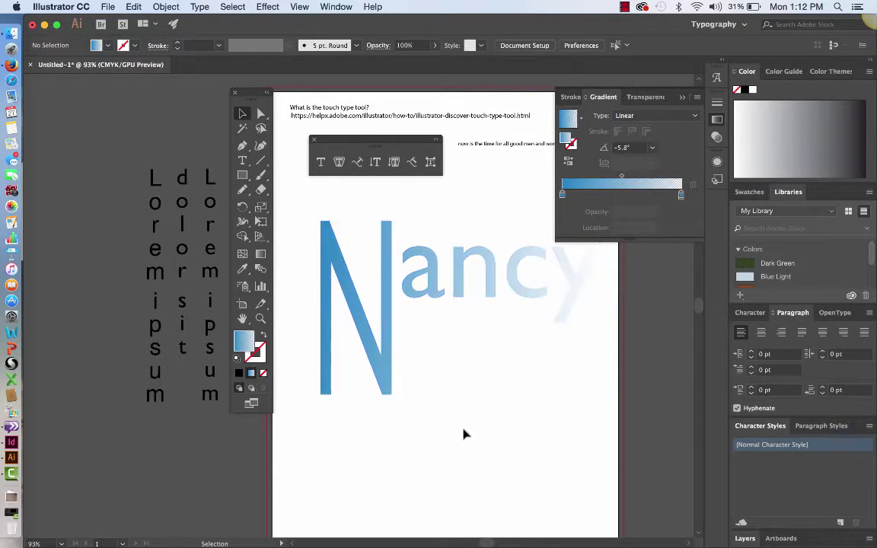
# Place the DSC_0135 copy photo from the Desktop's untitled folder on the page at full size, starting near the N's upper corner
pyautogui.click(491, 290)
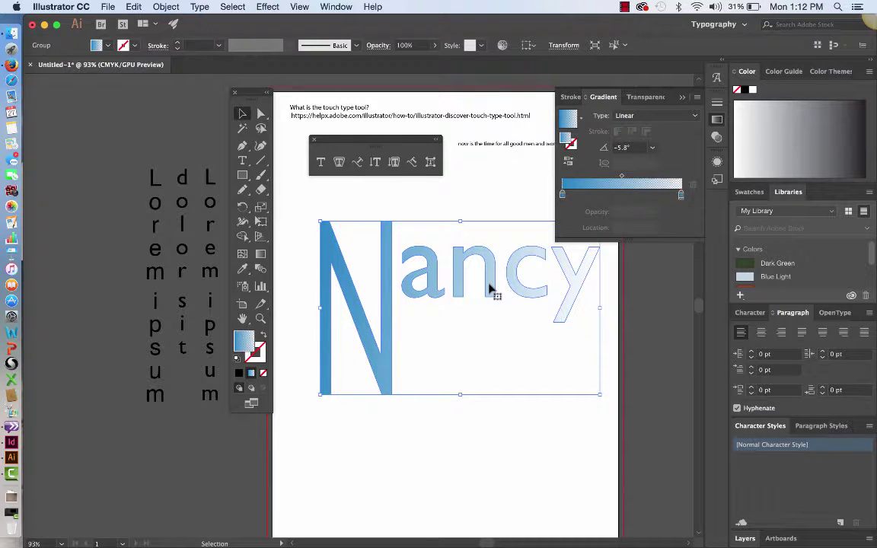
pyautogui.click(108, 6)
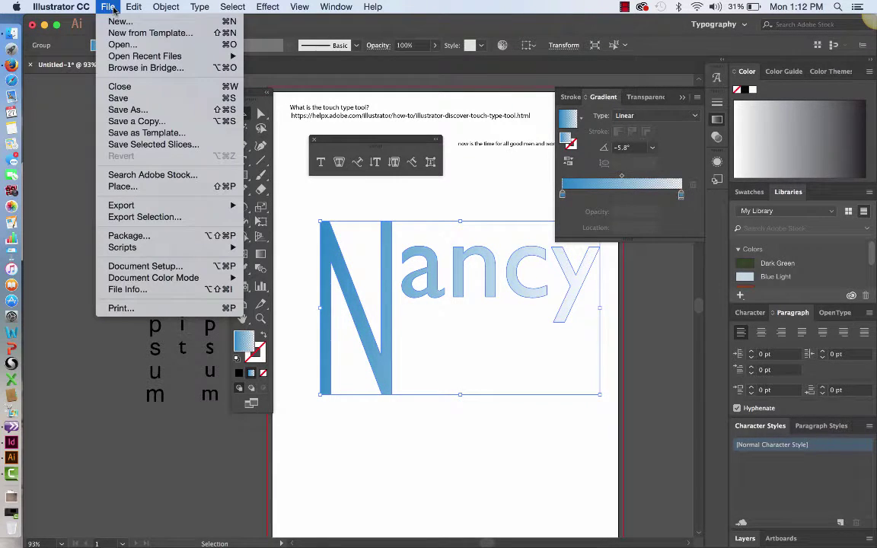
pyautogui.click(138, 188)
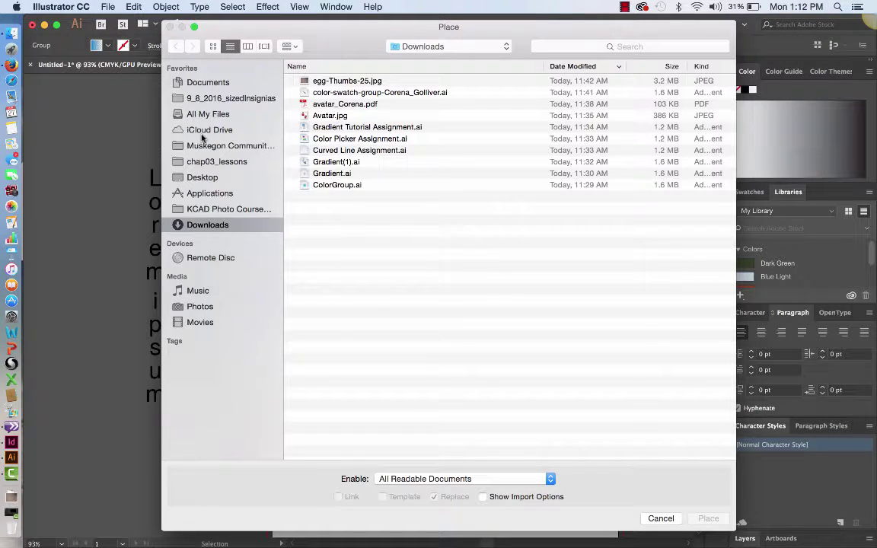
pyautogui.click(211, 178)
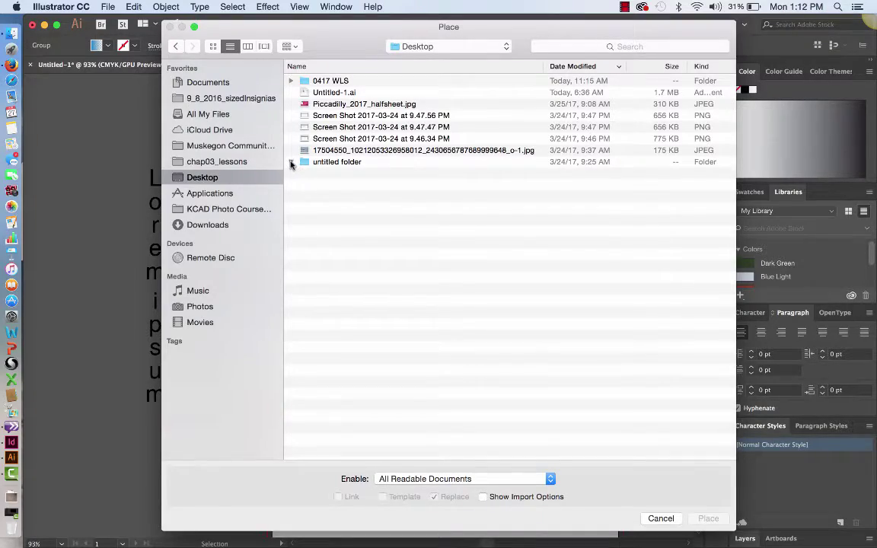
pyautogui.click(291, 163)
pyautogui.scroll(-10, 415, 252)
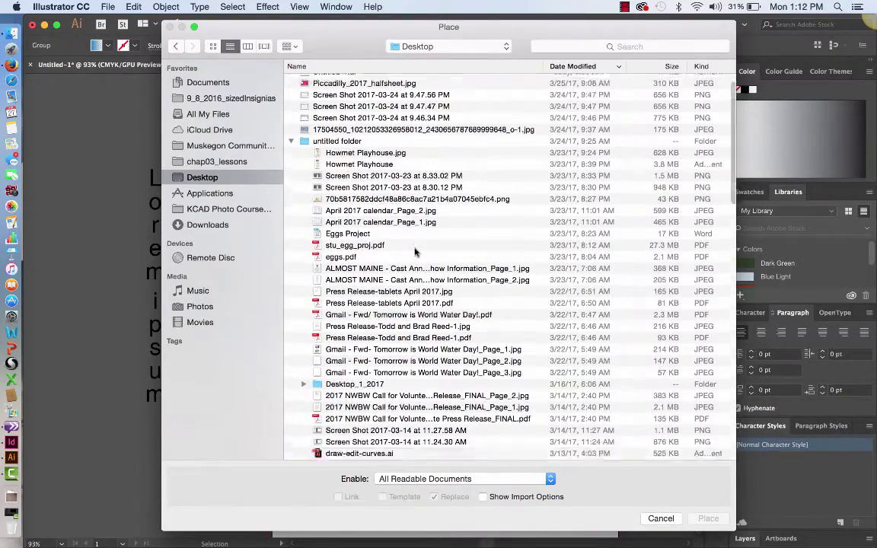
pyautogui.scroll(-5, 415, 252)
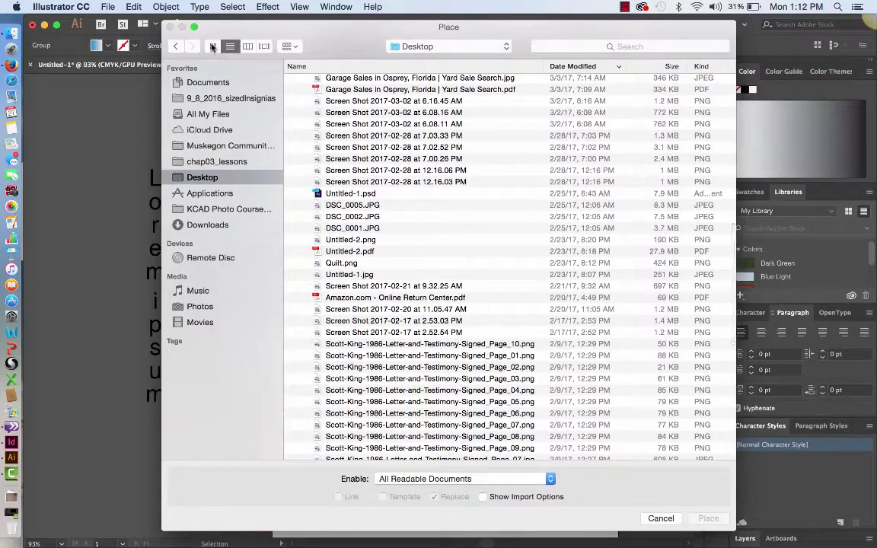
pyautogui.click(213, 46)
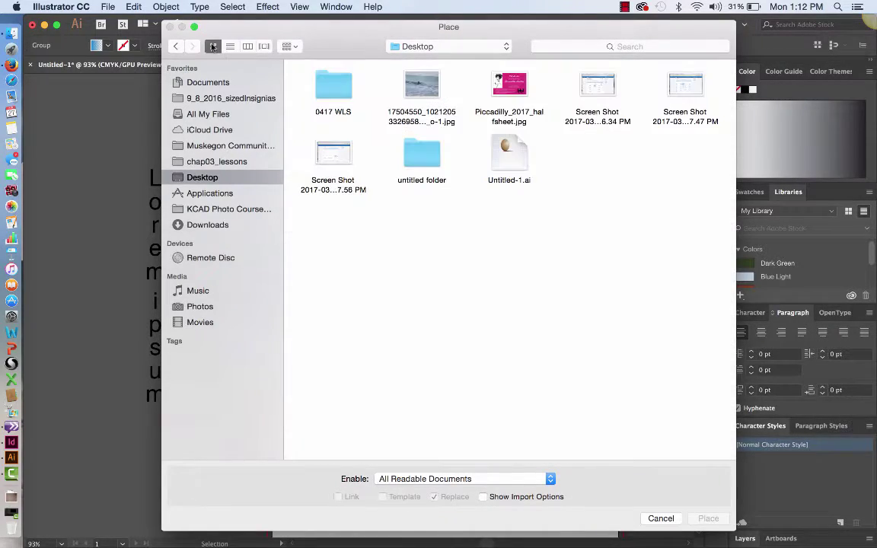
pyautogui.doubleClick(424, 155)
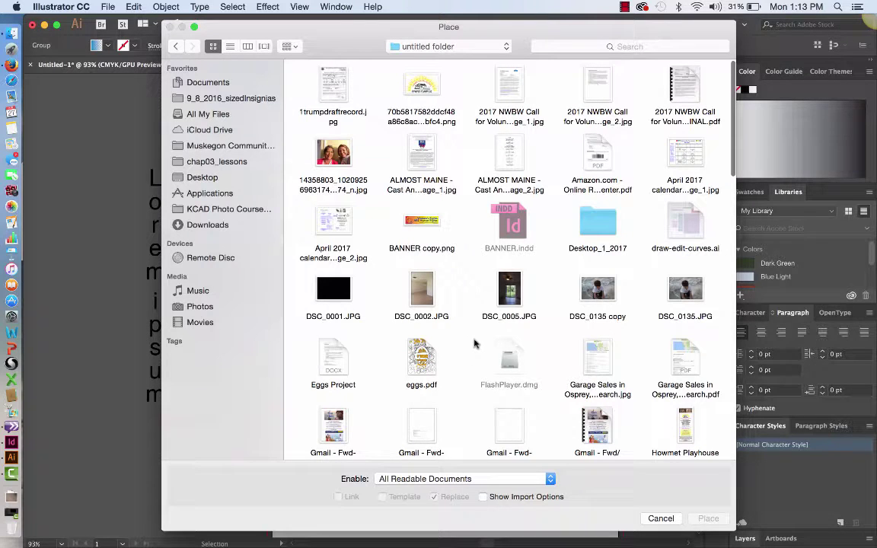
pyautogui.click(597, 289)
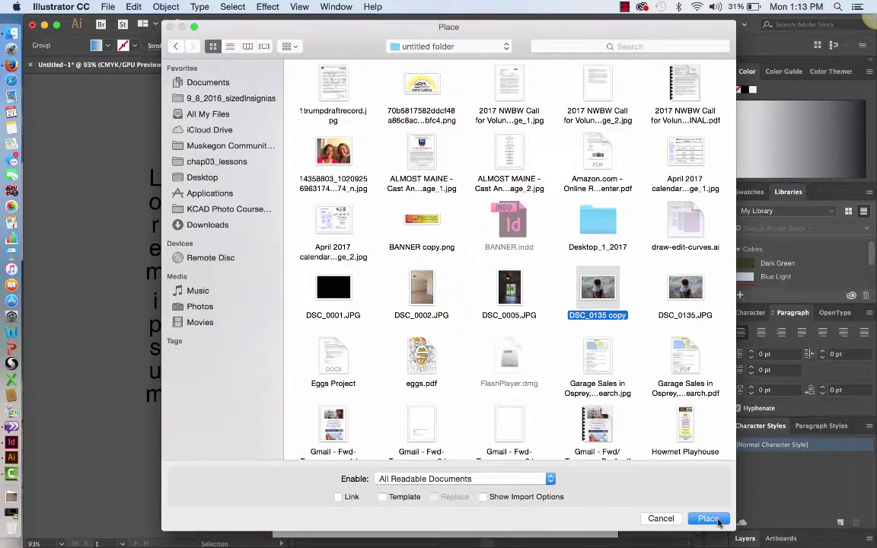
pyautogui.press('Return')
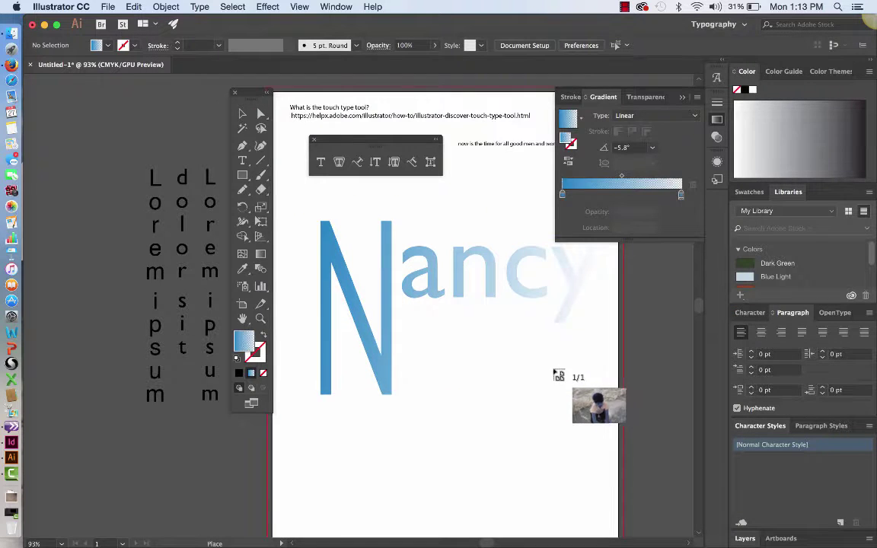
pyautogui.click(320, 208)
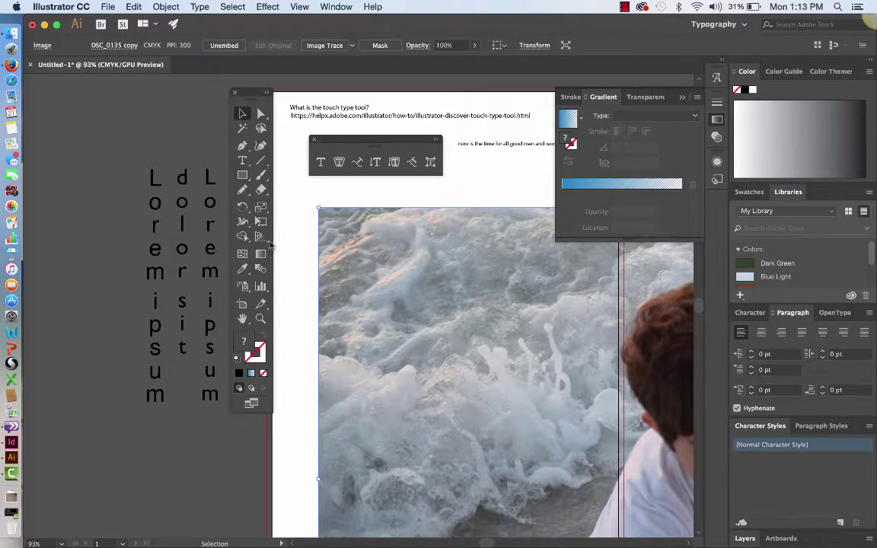
# Scale the placed photo uniformly to 25% with the preview on
pyautogui.doubleClick(260, 207)
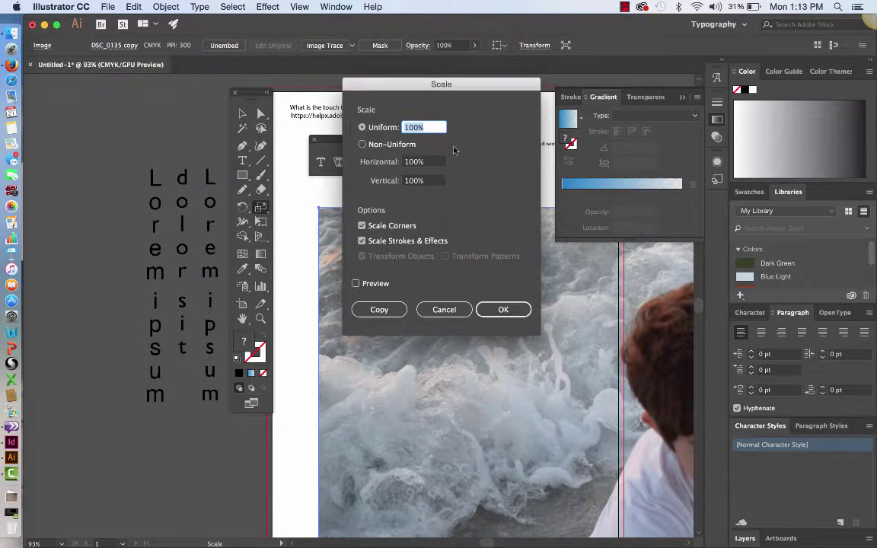
pyautogui.write('25')
pyautogui.click(355, 285)
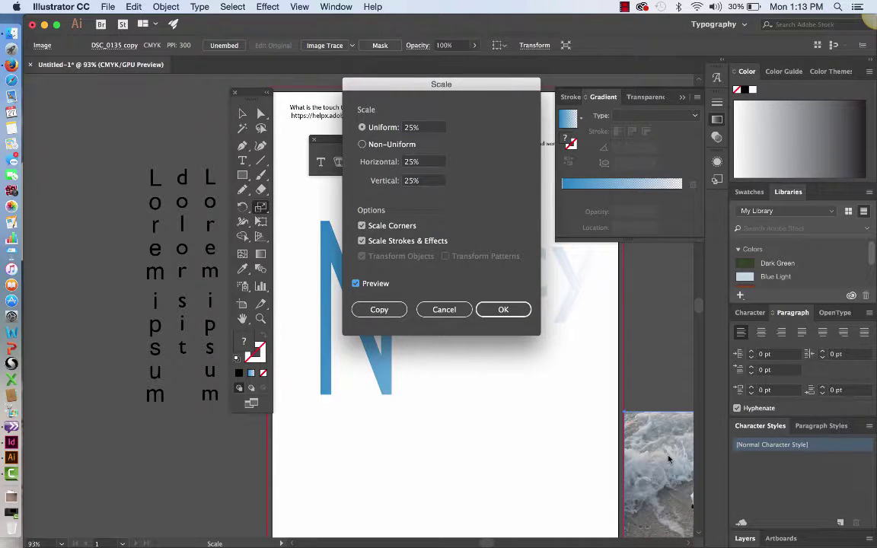
pyautogui.click(503, 309)
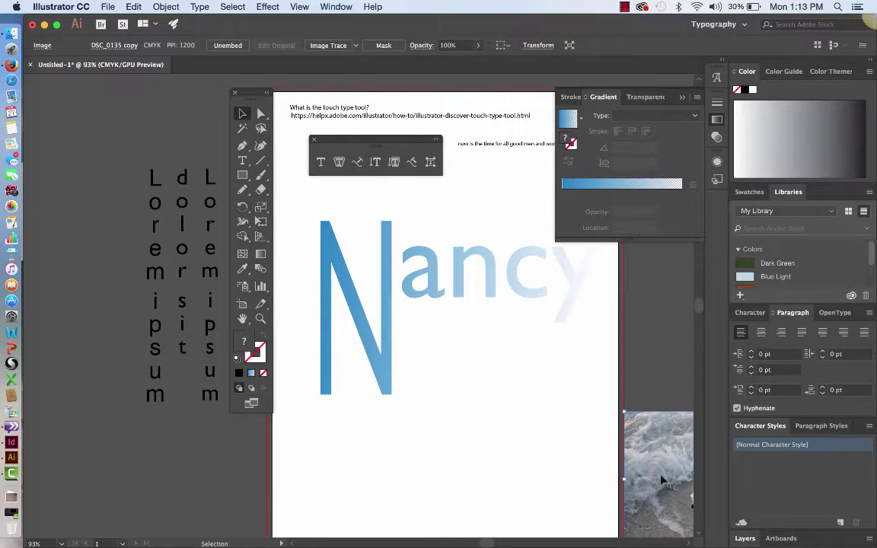
# Move the photo over the outlined name and enlarge it proportionally to cover the width and height of the name
pyautogui.press('v')
pyautogui.moveTo(423, 329); pyautogui.dragTo(349, 280)
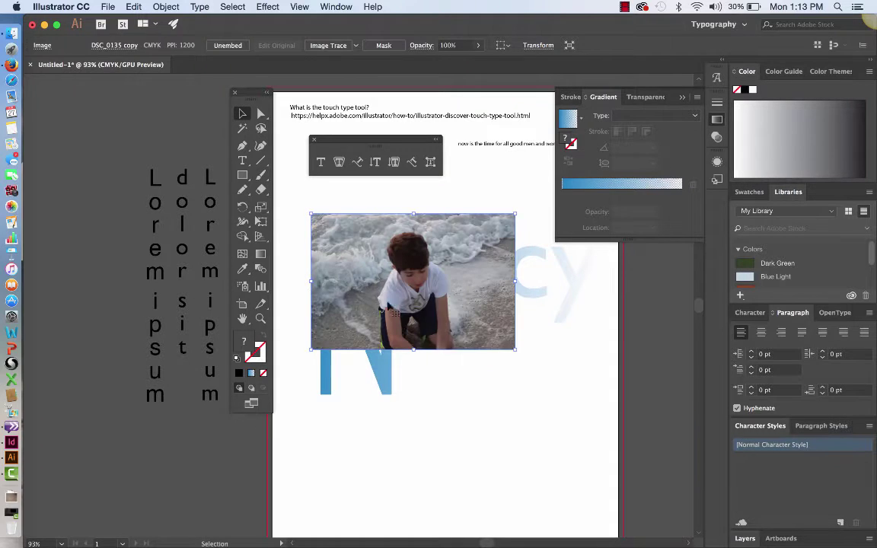
pyautogui.moveTo(515, 351); pyautogui.dragTo(682, 409)
pyautogui.hscroll(5, 682, 409)
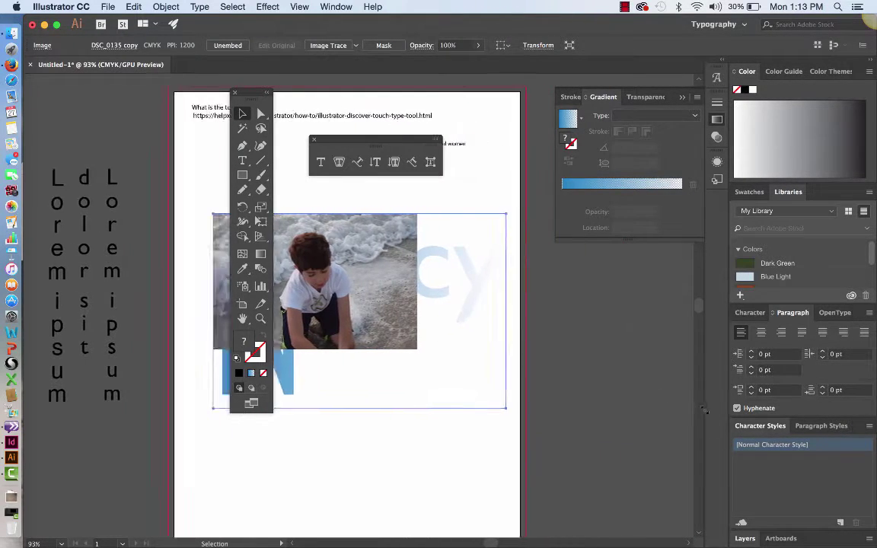
pyautogui.hscroll(-4, 351, 442)
pyautogui.press('i')
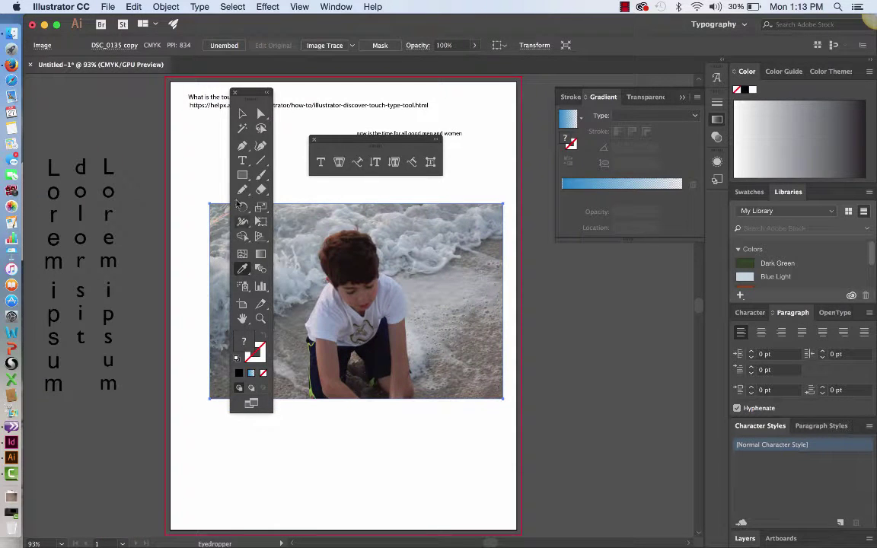
# Send the placed beach photo to the back so it lies behind the outlined name
pyautogui.moveTo(250, 96); pyautogui.dragTo(599, 307)
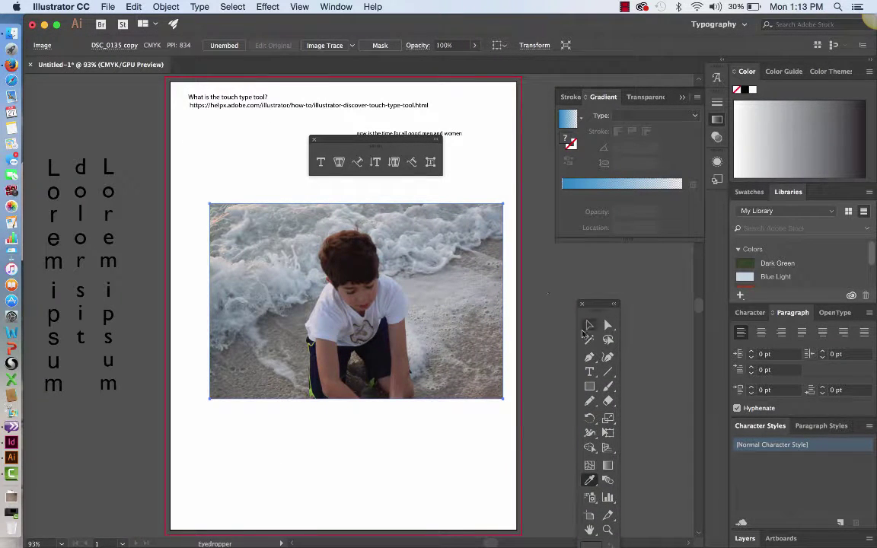
pyautogui.click(590, 326)
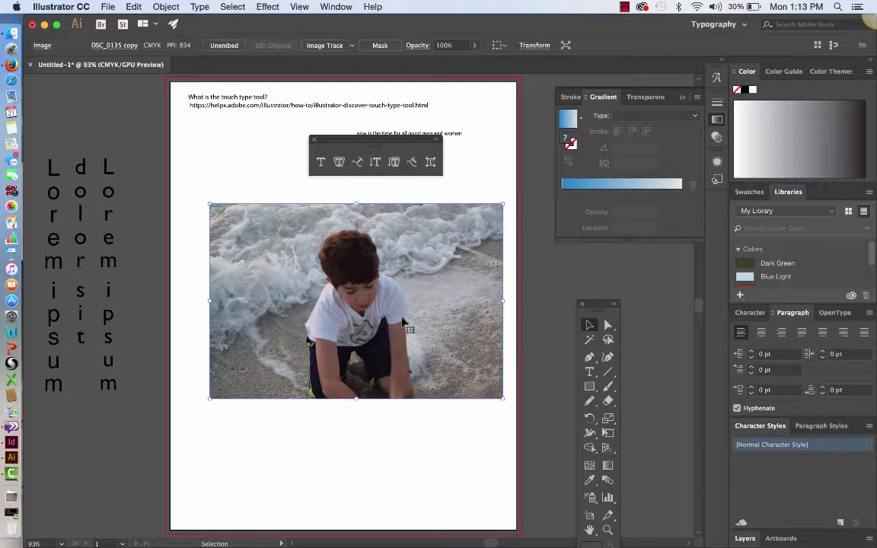
pyautogui.click(165, 7)
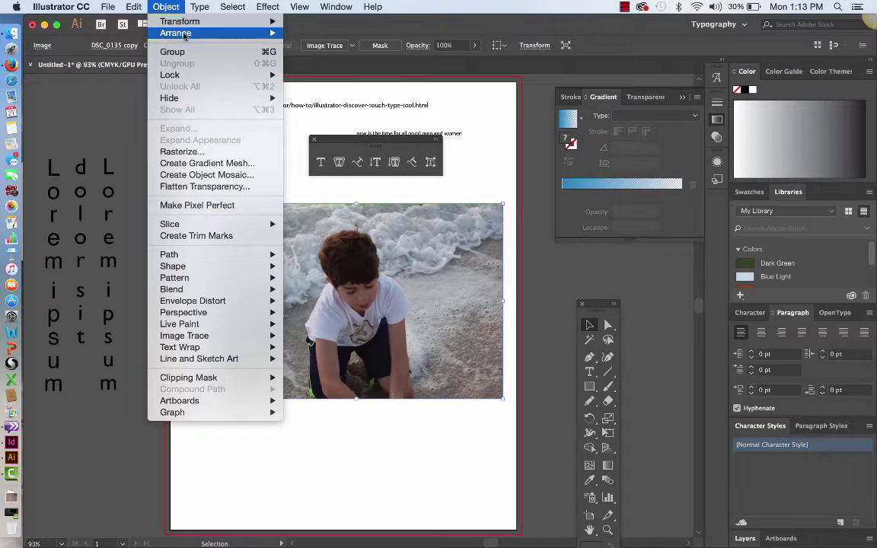
pyautogui.moveTo(190, 36)
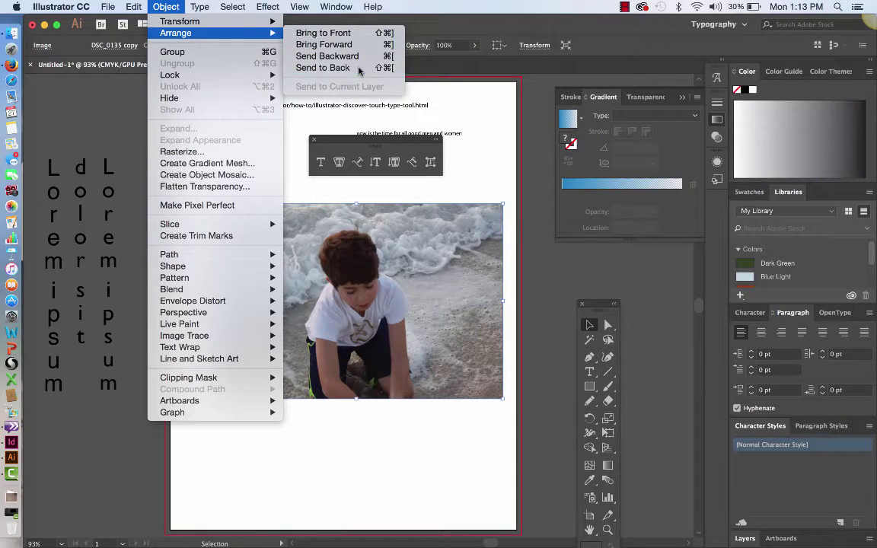
pyautogui.click(324, 67)
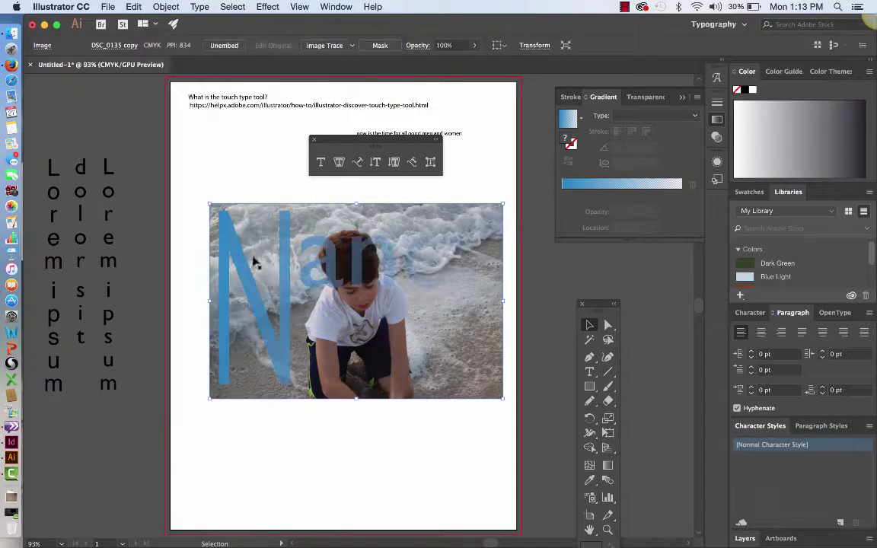
# Combine all outlined letters of the name into a single compound path
pyautogui.click(286, 284)
pyautogui.click(286, 284)
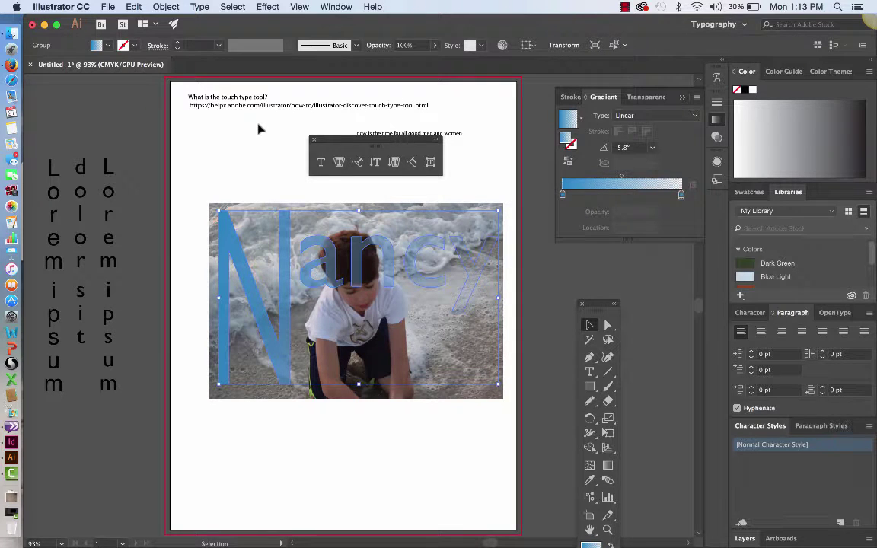
pyautogui.click(174, 6)
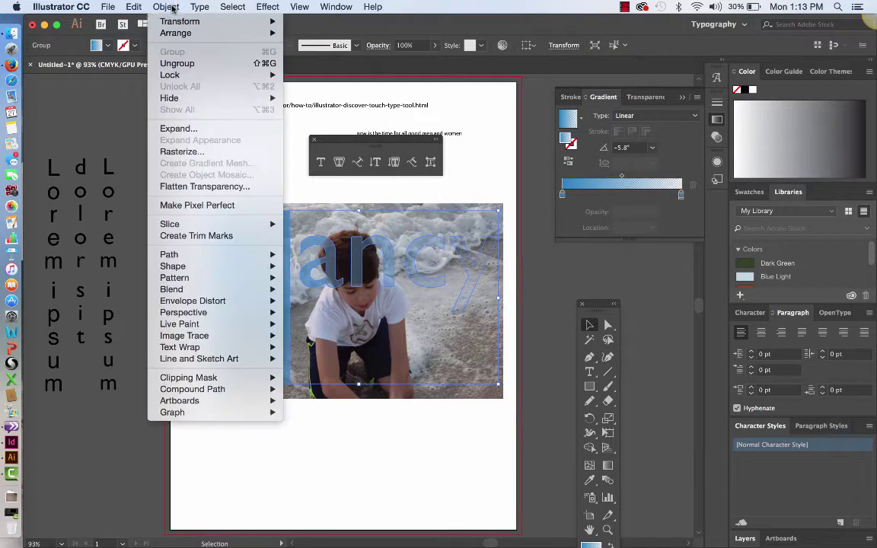
pyautogui.moveTo(209, 390)
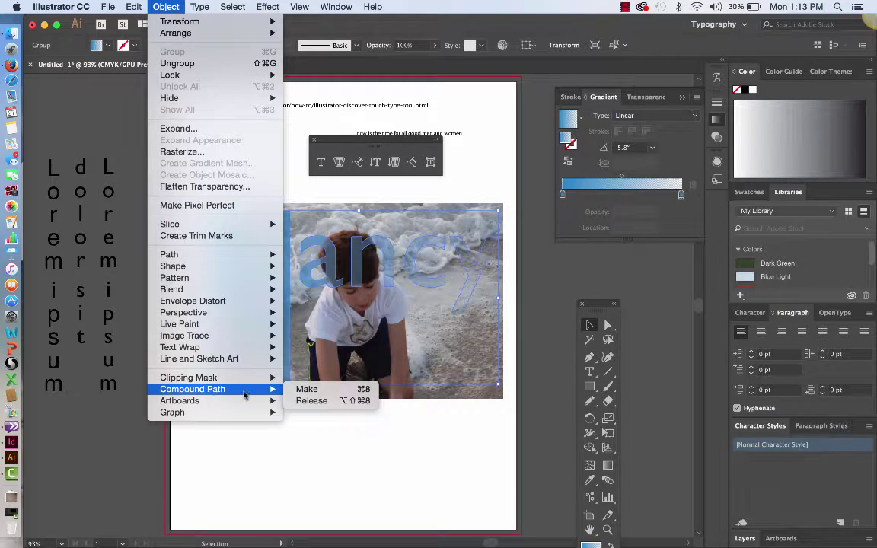
pyautogui.click(307, 390)
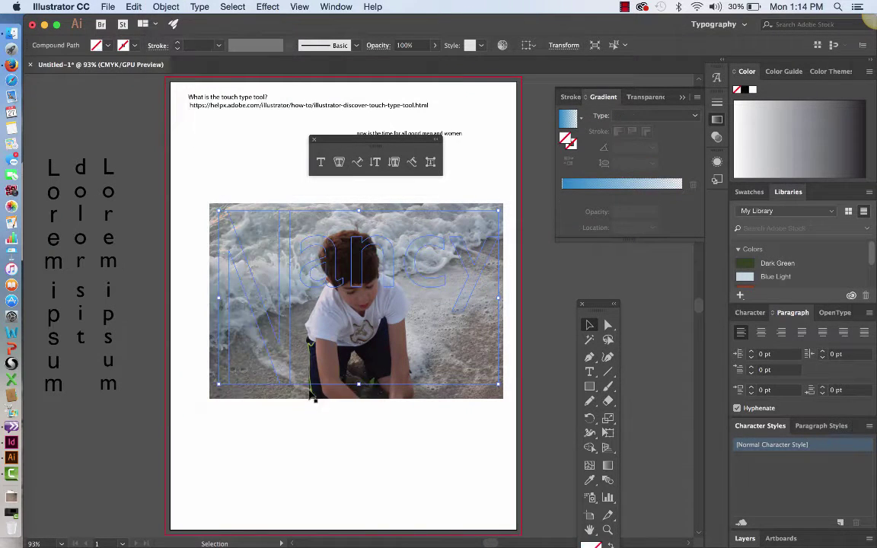
pyautogui.click(313, 485)
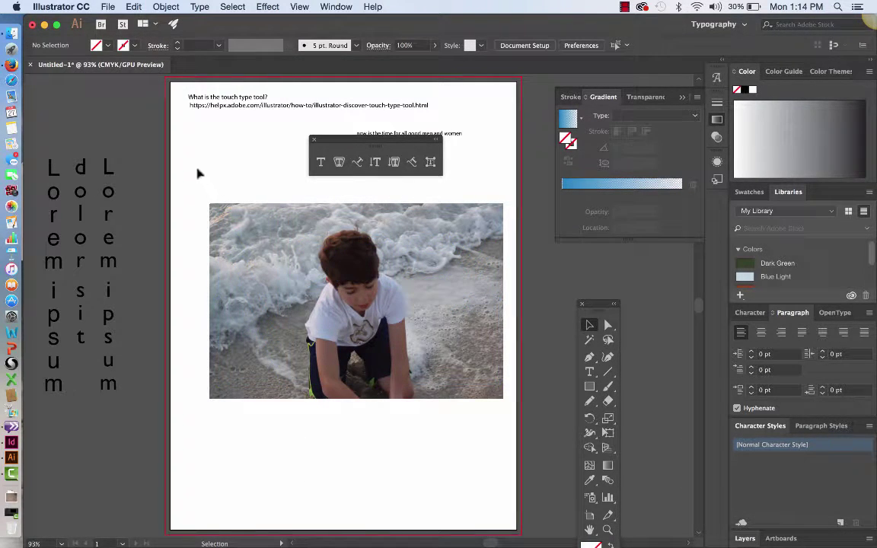
# Make a clipping mask from the compound-path name and the photo beneath it
pyautogui.moveTo(403, 326); pyautogui.dragTo(525, 428)
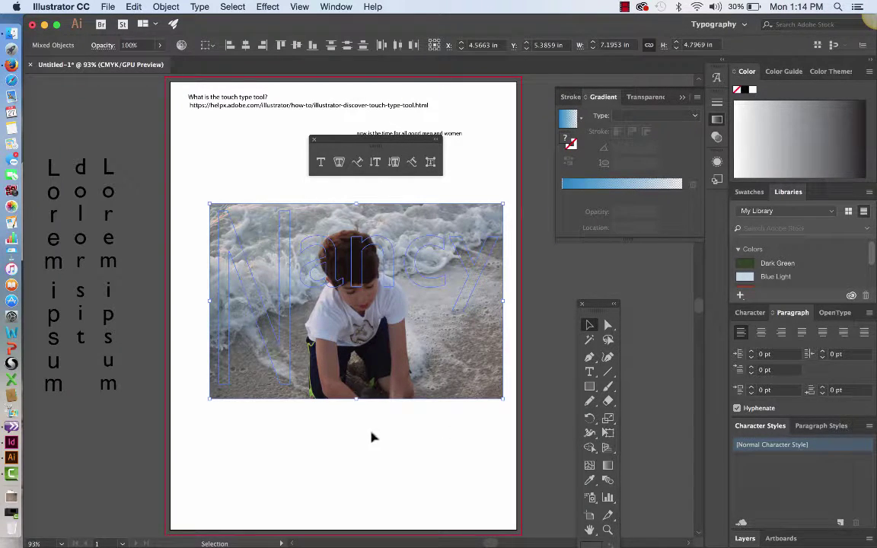
pyautogui.click(157, 7)
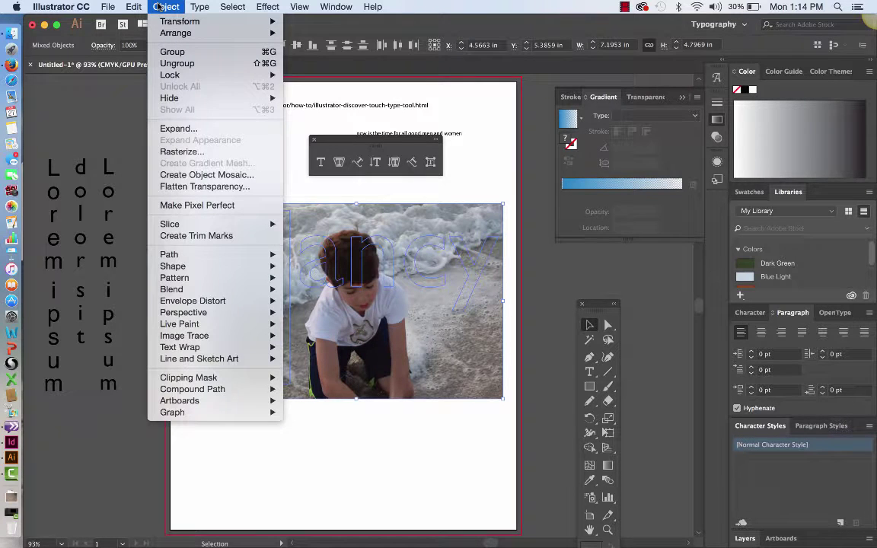
pyautogui.moveTo(223, 378)
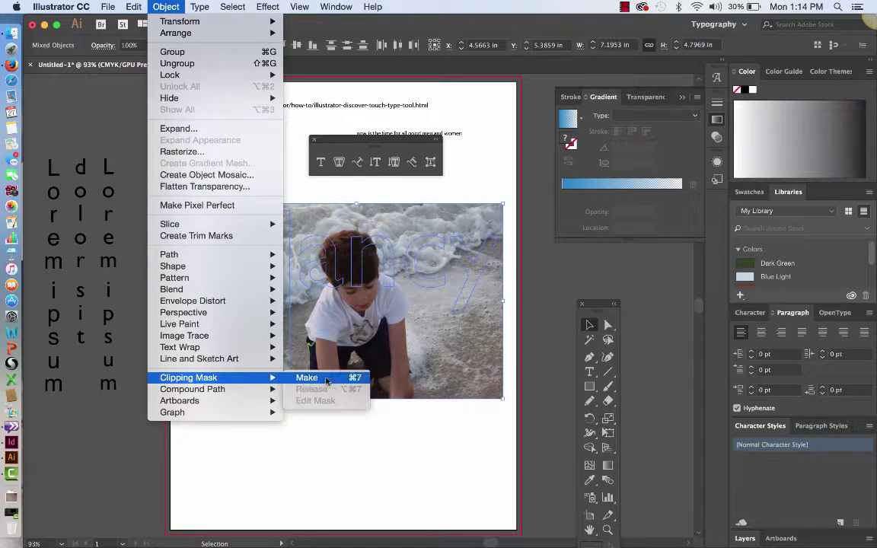
pyautogui.click(309, 378)
pyautogui.click(375, 475)
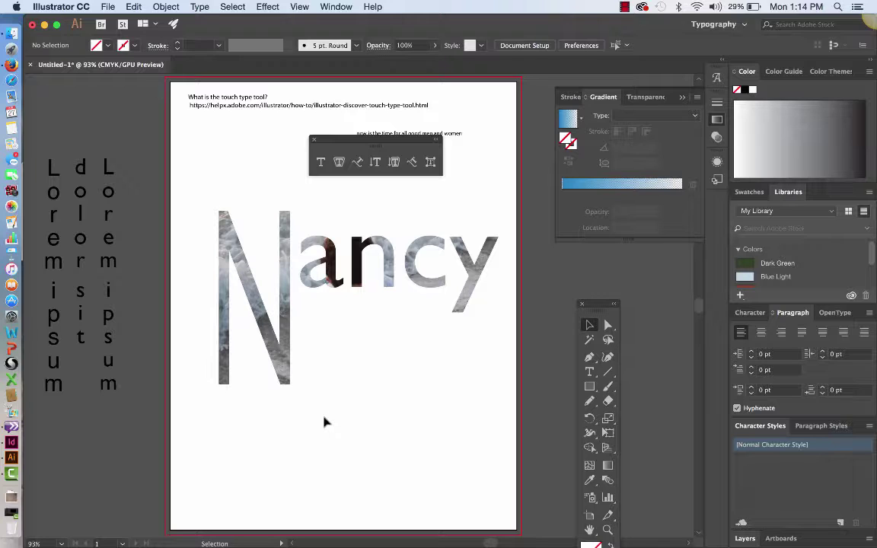
pyautogui.click(290, 346)
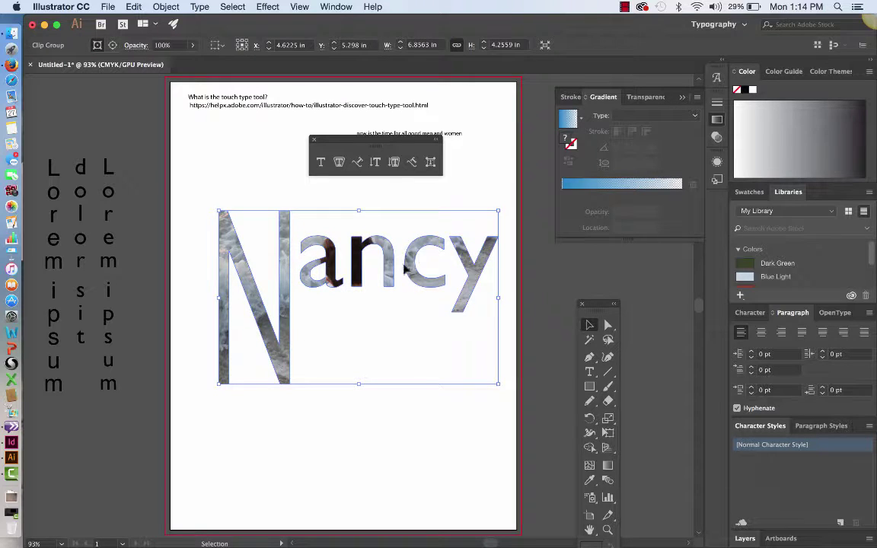
pyautogui.click(189, 135)
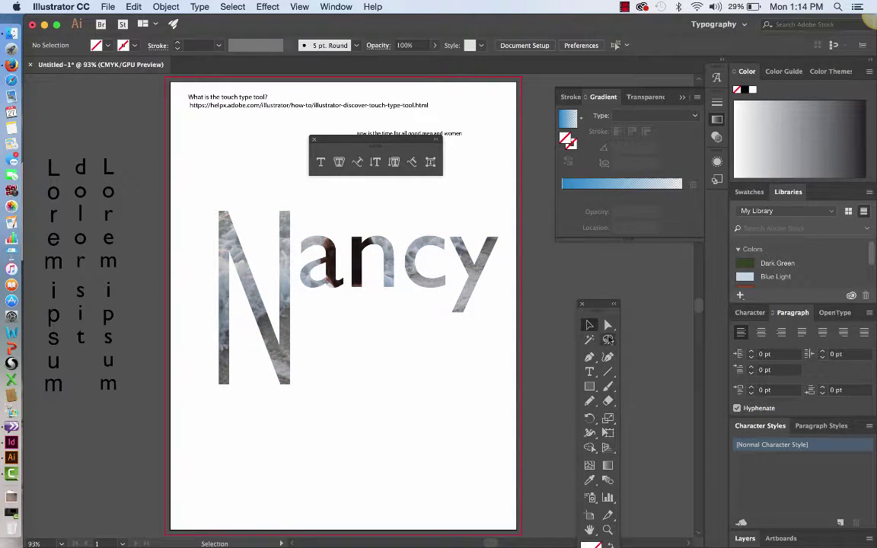
# Draw a rectangle about 8.78 × 11.26 in covering the artboard and bleed, filled with the last green of the apple color theme
pyautogui.press('m')
pyautogui.moveTo(168, 79); pyautogui.dragTo(523, 536)
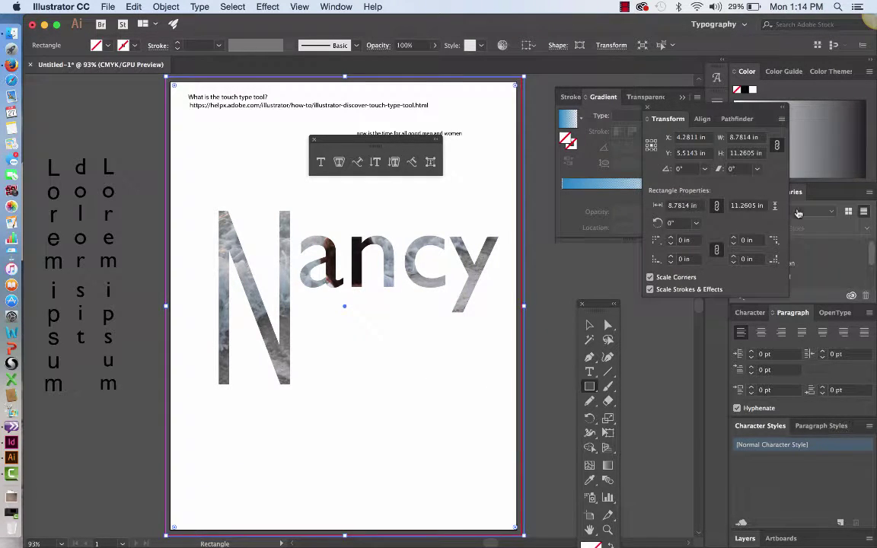
pyautogui.click(828, 71)
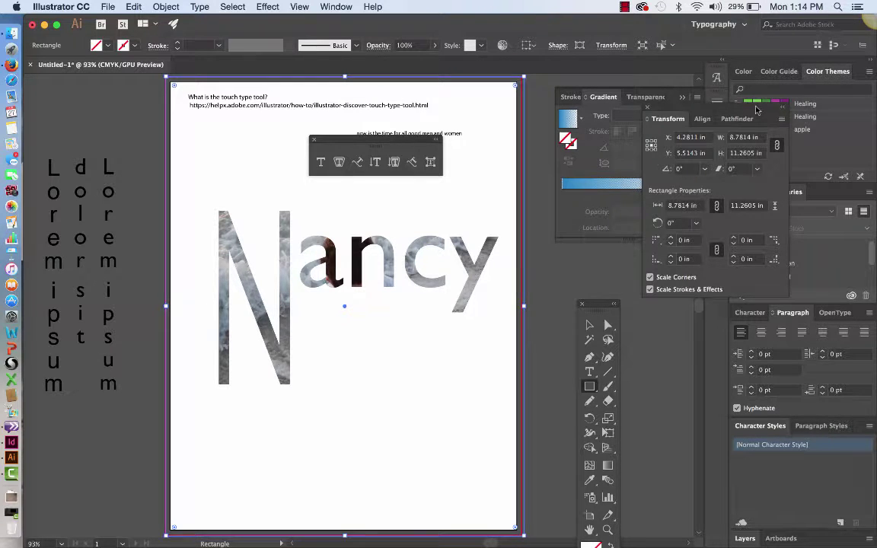
pyautogui.moveTo(756, 110); pyautogui.dragTo(756, 241)
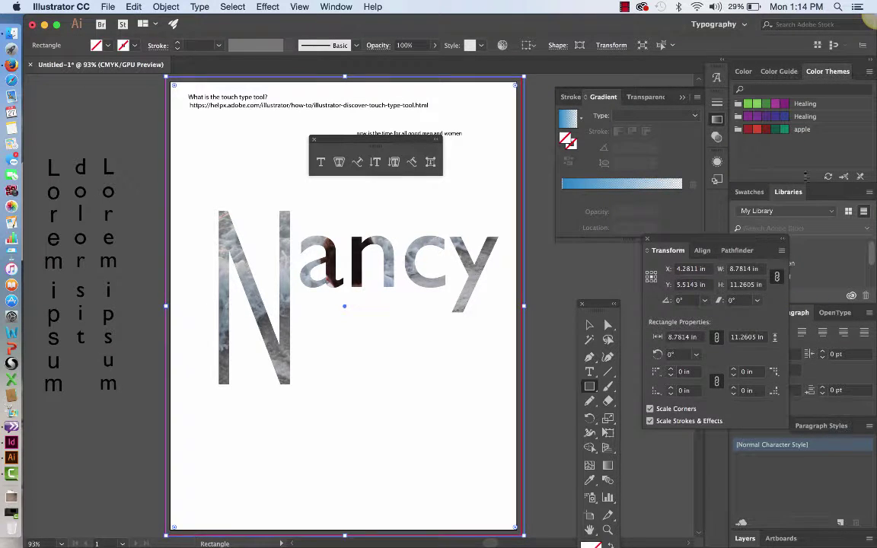
pyautogui.click(785, 130)
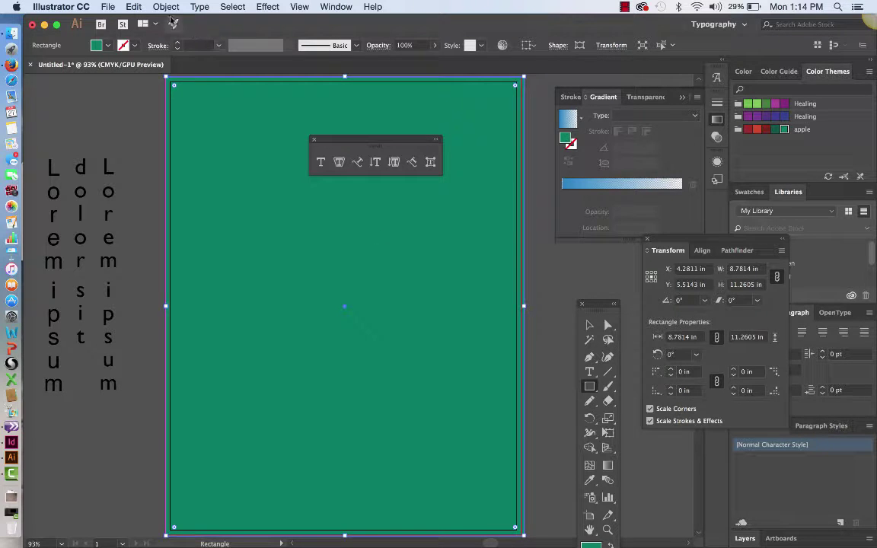
# Send the green rectangle to the back as a background and move the floating type tools away from the name
pyautogui.click(163, 7)
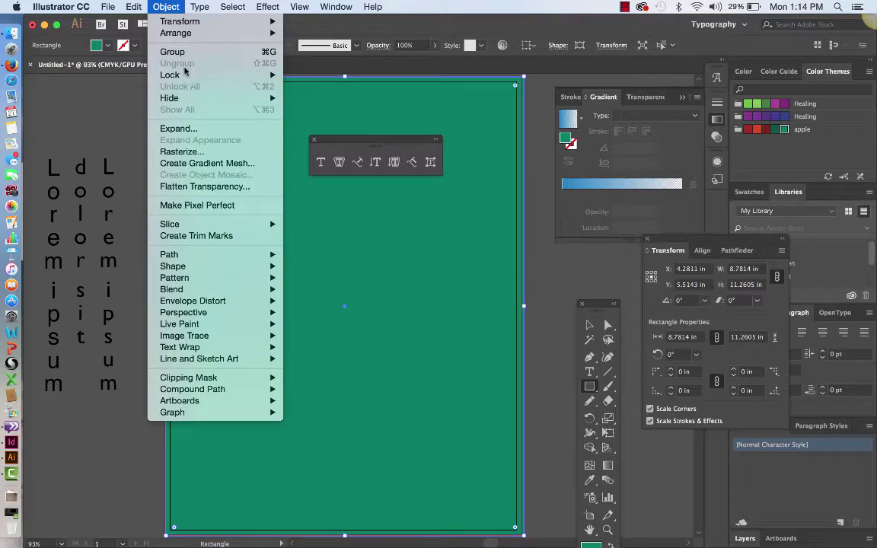
pyautogui.moveTo(168, 33)
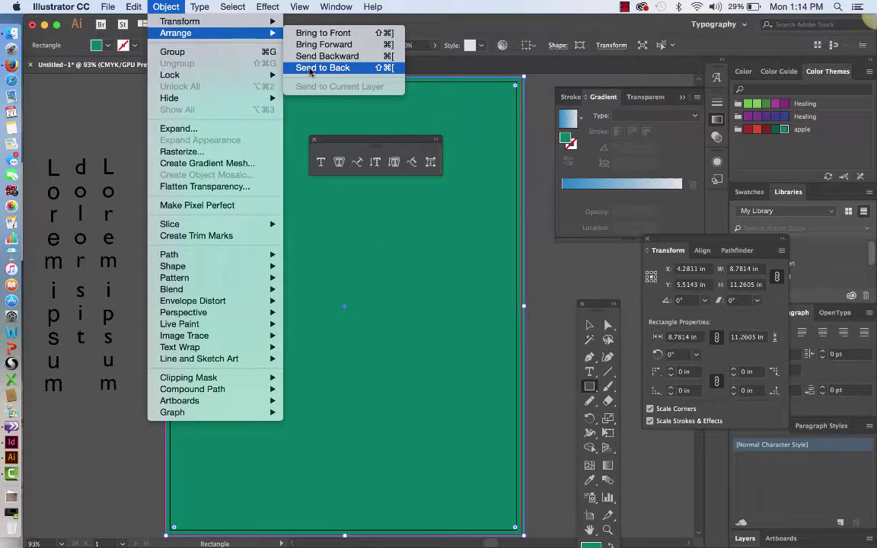
pyautogui.click(305, 68)
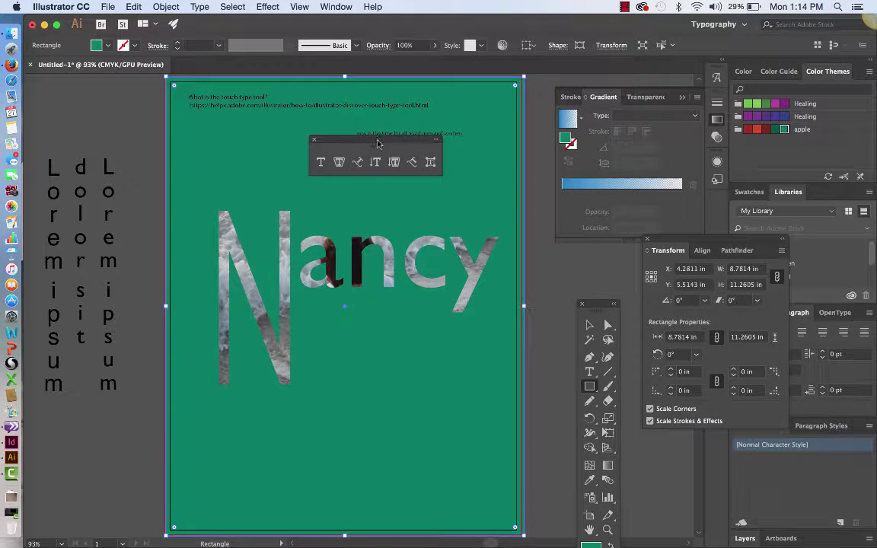
pyautogui.moveTo(377, 143); pyautogui.dragTo(193, 101)
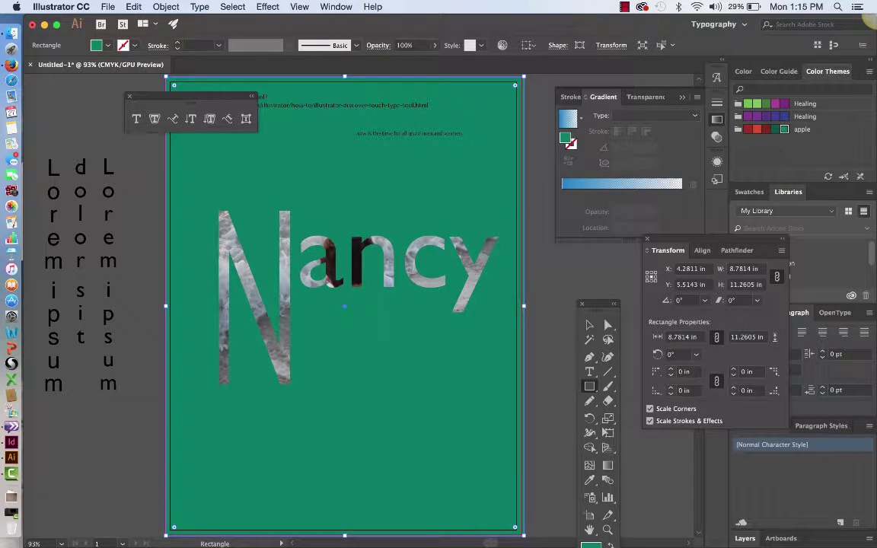
# Apply a yellow-orange stroke color to the photo-filled name
pyautogui.click(588, 322)
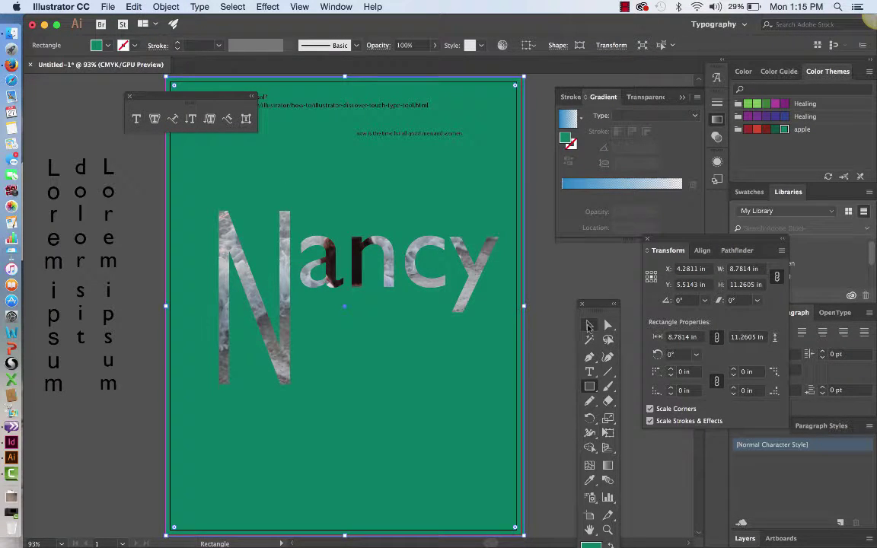
pyautogui.click(470, 285)
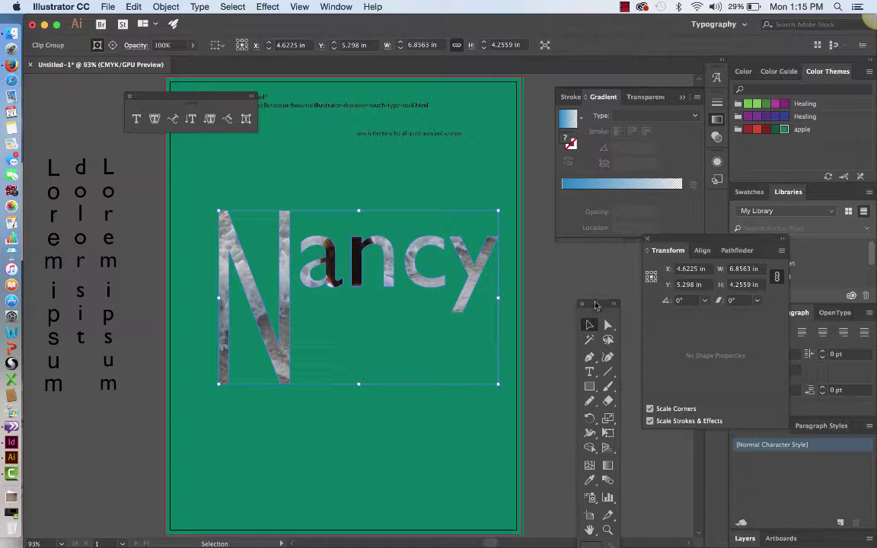
pyautogui.moveTo(593, 313); pyautogui.dragTo(566, 112)
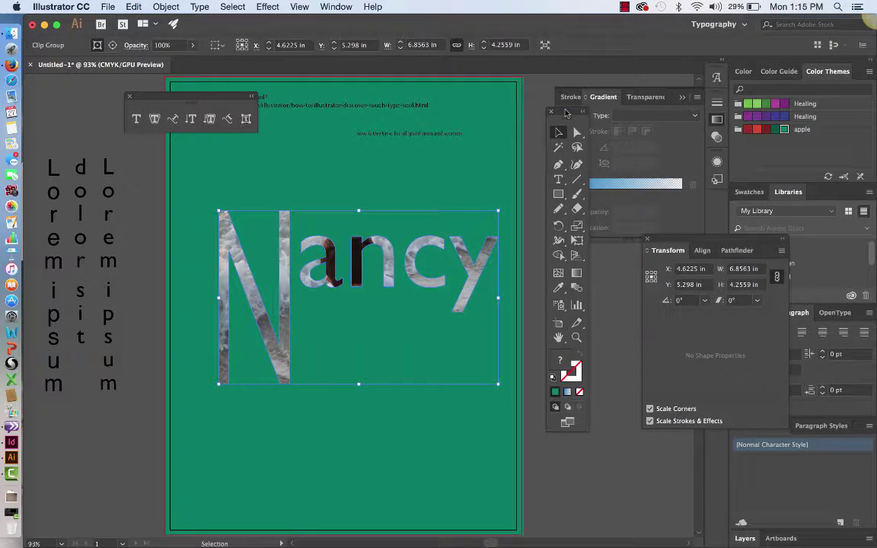
pyautogui.press('x')
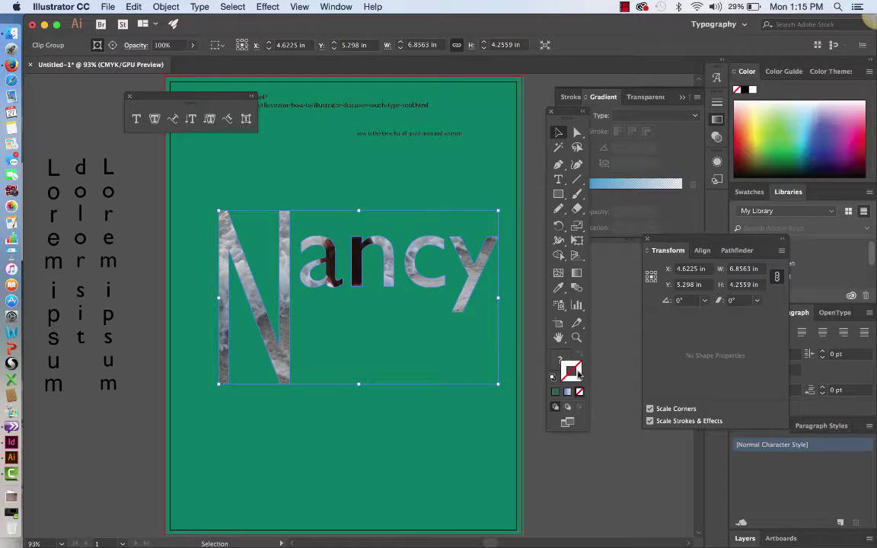
pyautogui.click(752, 118)
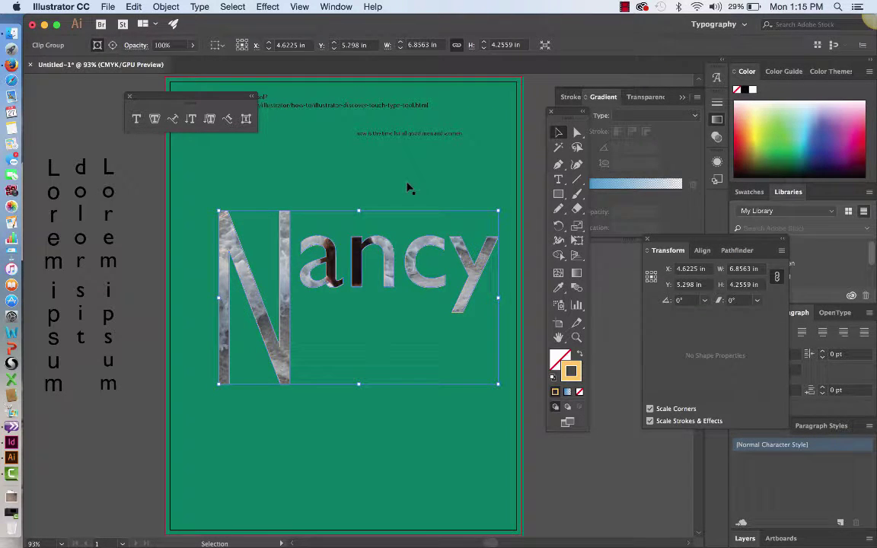
pyautogui.click(535, 147)
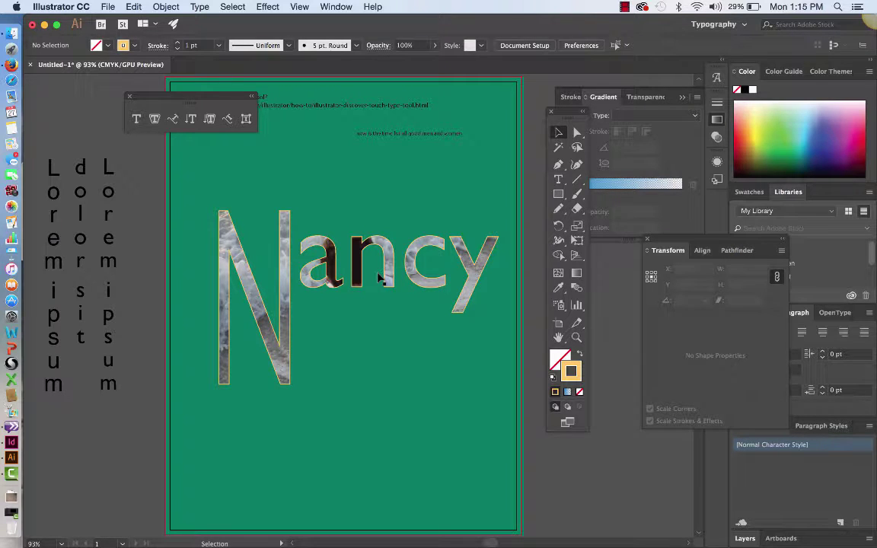
# Copy the photo-filled name and paste the copy directly behind the original
pyautogui.click(357, 331)
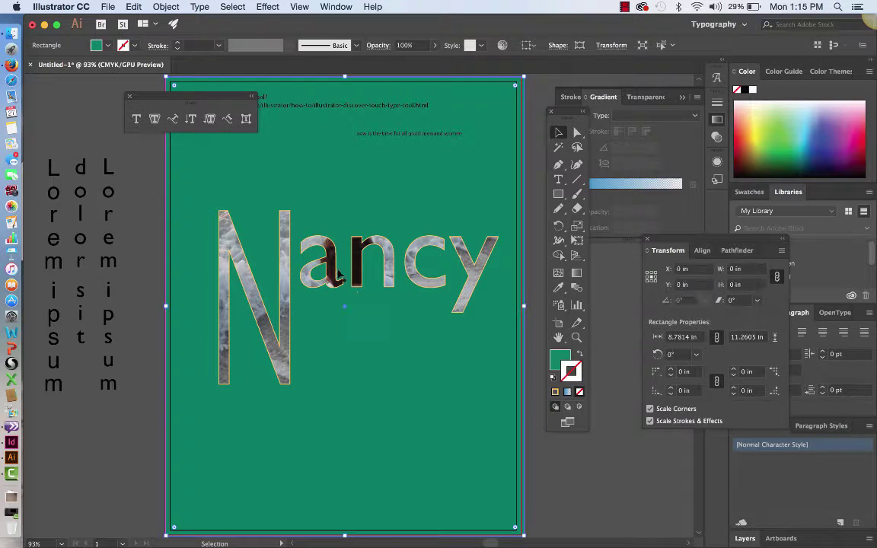
pyautogui.click(336, 282)
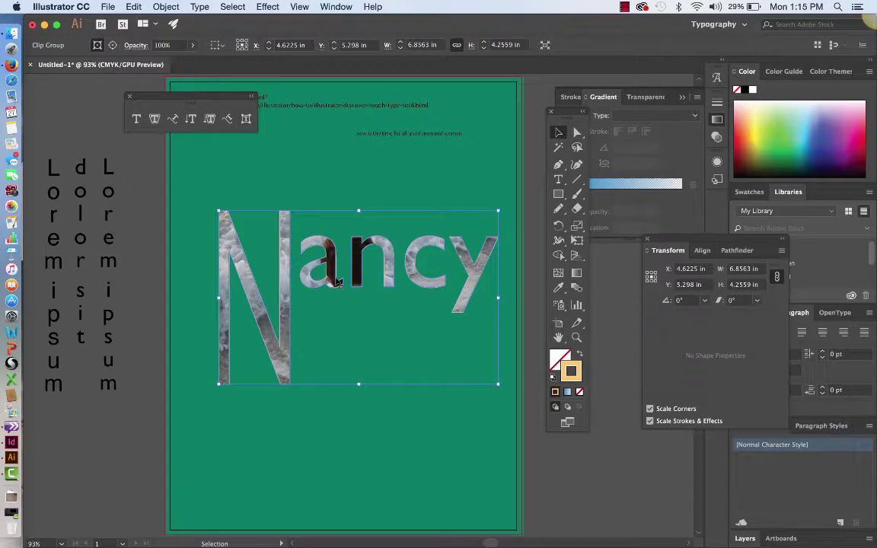
pyautogui.click(133, 8)
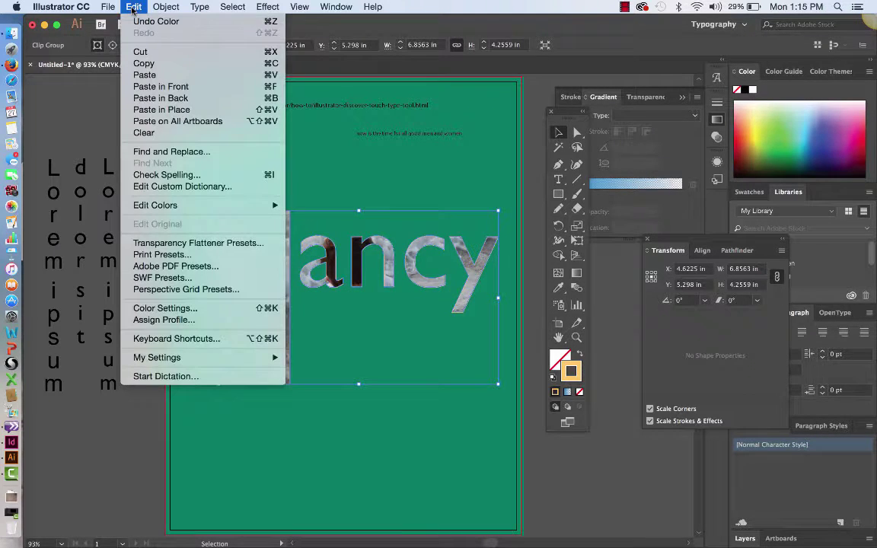
pyautogui.click(148, 98)
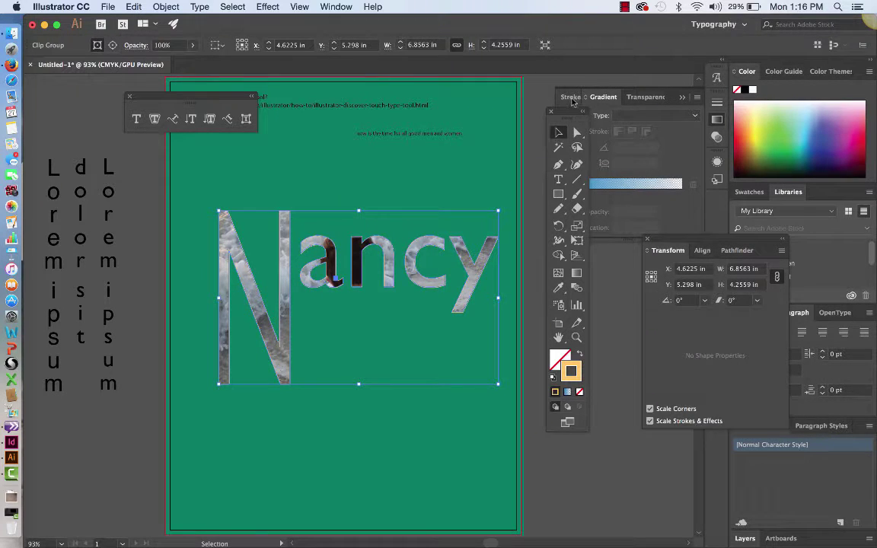
# Increase the stroke weight of the name's back copy to 49 pt
pyautogui.click(571, 97)
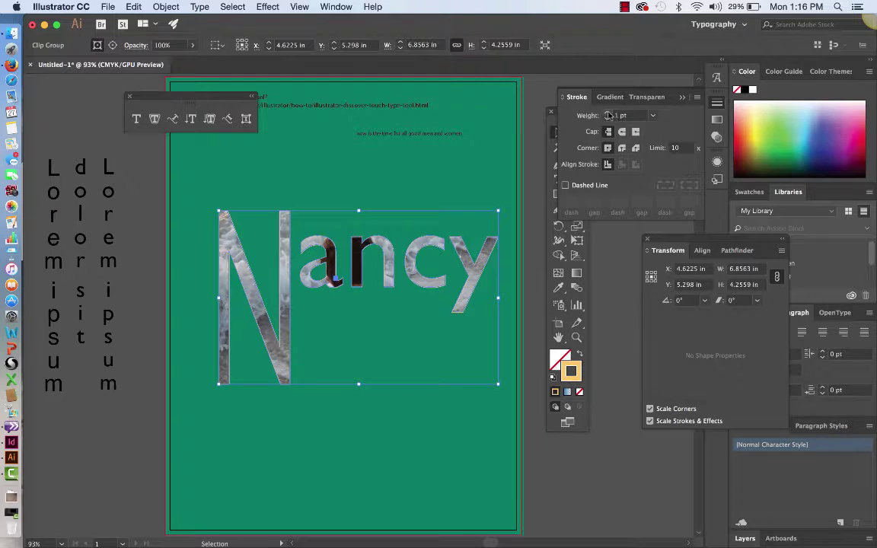
pyautogui.click(608, 113)
pyautogui.click(607, 113)
pyautogui.click(608, 112)
pyautogui.click(608, 113)
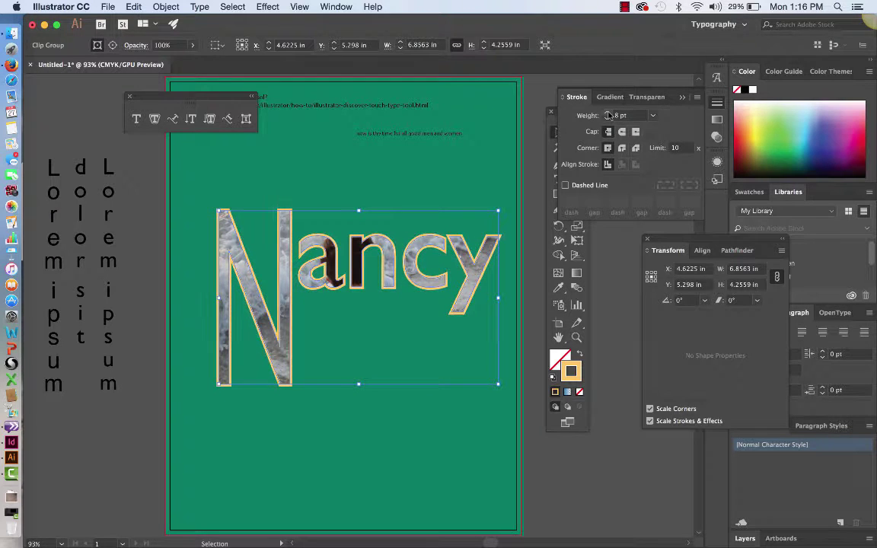
pyautogui.click(608, 113)
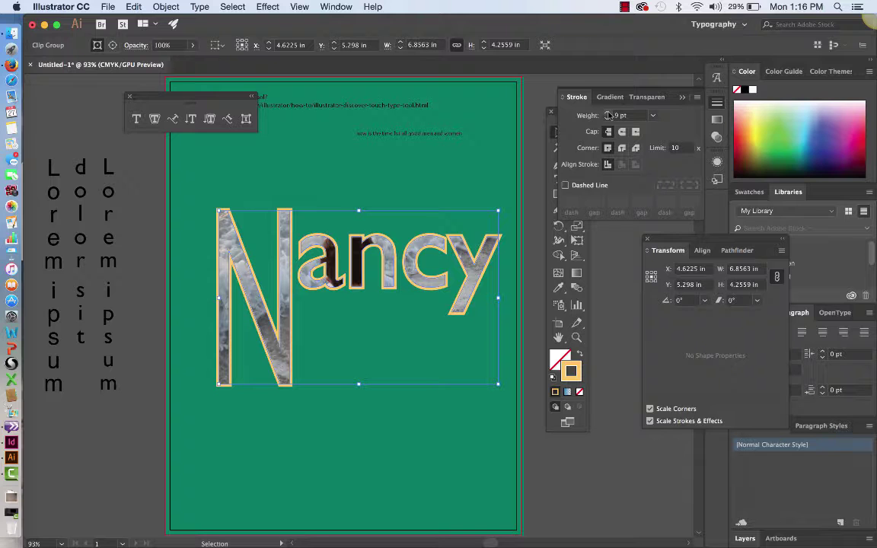
pyautogui.click(608, 113)
pyautogui.click(608, 114)
pyautogui.click(607, 114)
pyautogui.click(608, 114)
pyautogui.click(608, 114)
pyautogui.click(607, 113)
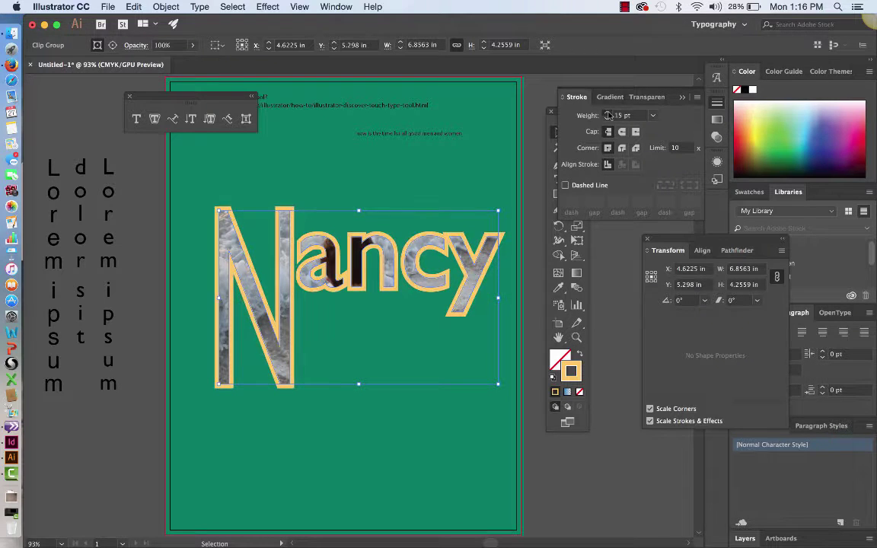
pyautogui.click(607, 114)
pyautogui.click(608, 113)
pyautogui.click(608, 113)
pyautogui.click(607, 114)
pyautogui.click(607, 114)
pyautogui.click(607, 114)
pyautogui.click(607, 114)
pyautogui.click(607, 113)
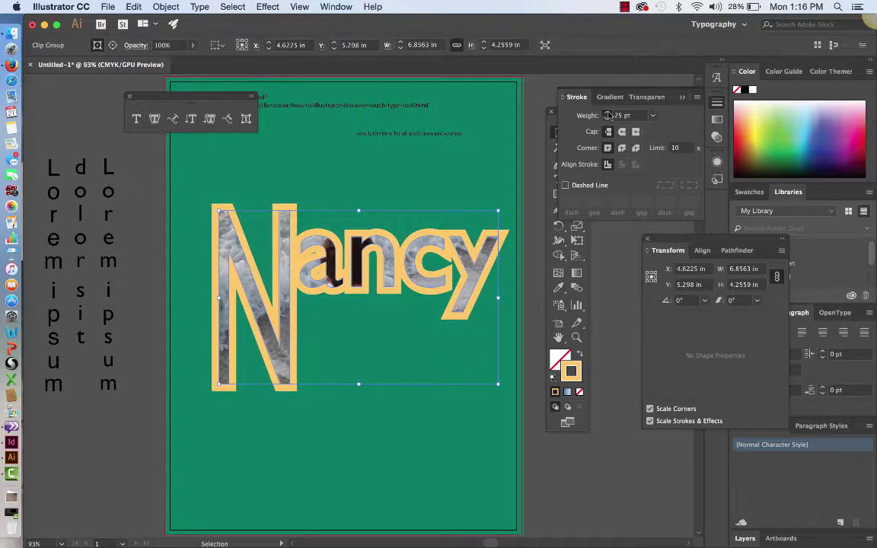
pyautogui.click(607, 114)
pyautogui.click(607, 114)
pyautogui.click(608, 113)
pyautogui.click(607, 114)
pyautogui.click(608, 113)
pyautogui.click(608, 114)
pyautogui.click(608, 114)
pyautogui.click(607, 114)
pyautogui.click(608, 113)
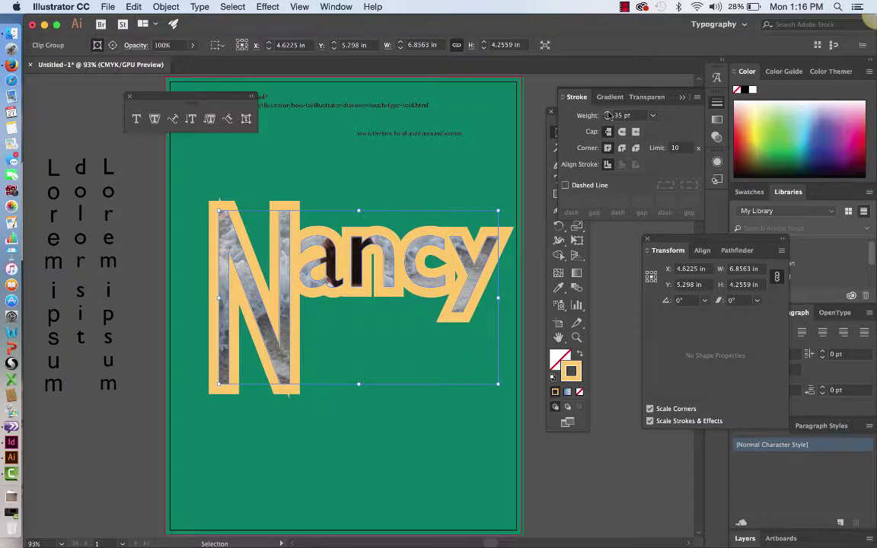
pyautogui.click(607, 115)
pyautogui.click(607, 115)
pyautogui.click(608, 114)
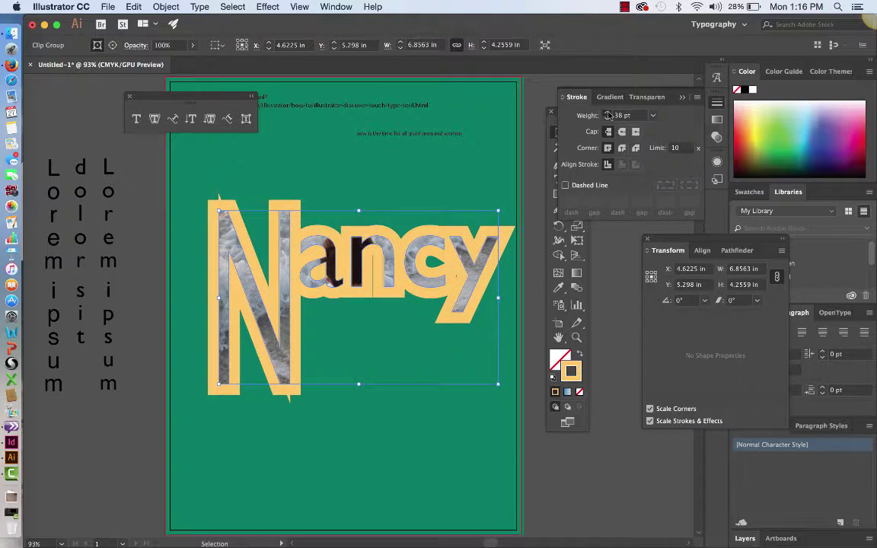
pyautogui.click(608, 115)
pyautogui.click(607, 115)
pyautogui.click(608, 115)
pyautogui.click(607, 115)
pyautogui.click(607, 115)
pyautogui.click(607, 114)
pyautogui.click(607, 115)
pyautogui.click(607, 115)
pyautogui.click(607, 115)
pyautogui.click(607, 115)
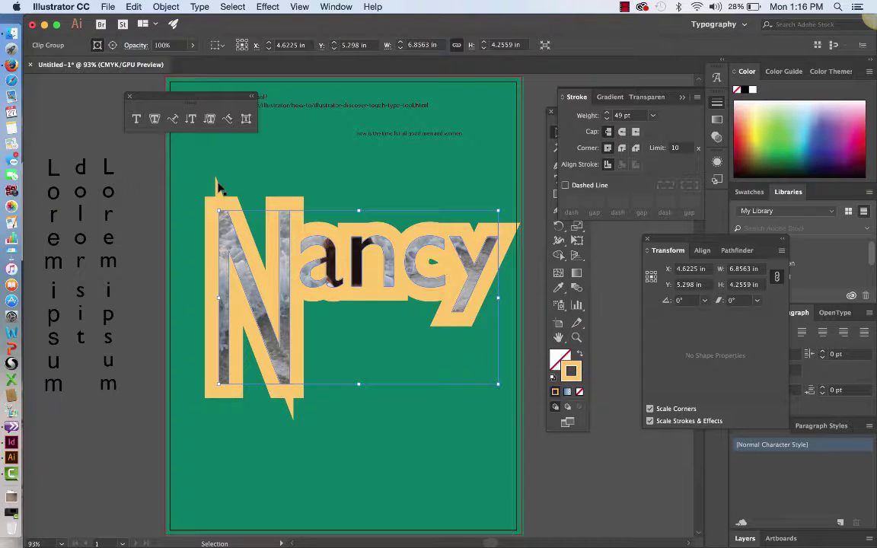
# Give the back copy's thick stroke projecting caps and round corner joins, then deselect the name
pyautogui.click(636, 132)
pyautogui.click(623, 149)
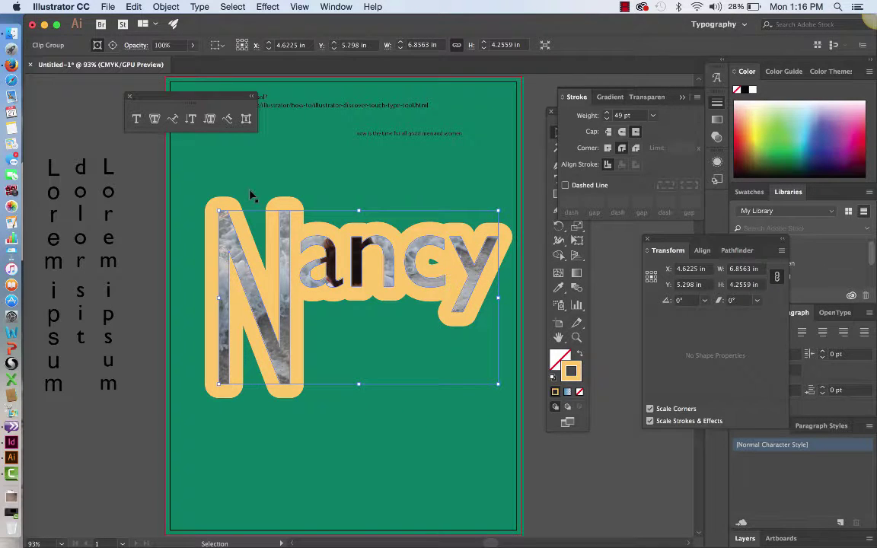
pyautogui.click(300, 178)
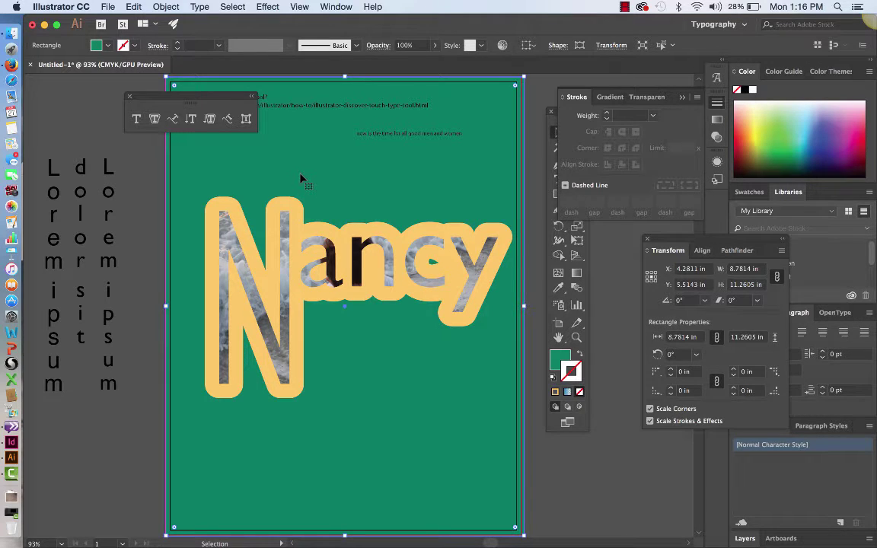
pyautogui.click(625, 8)
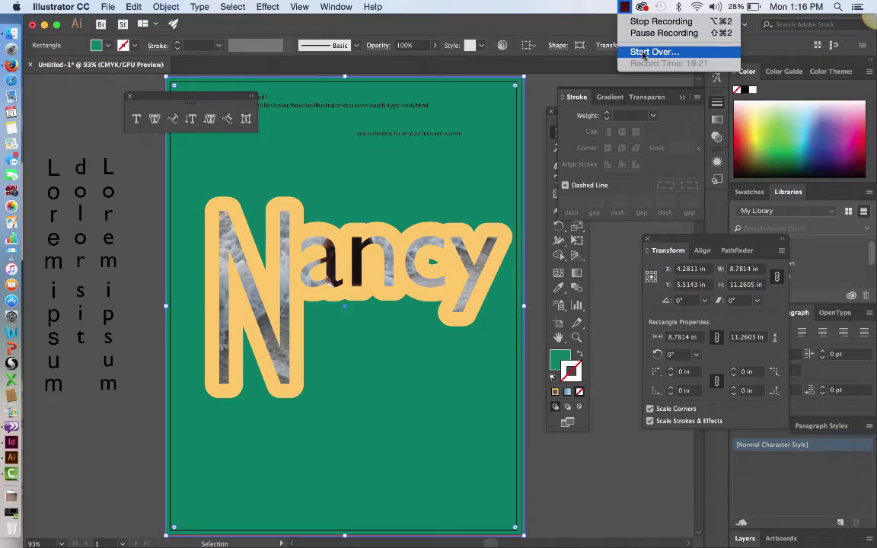